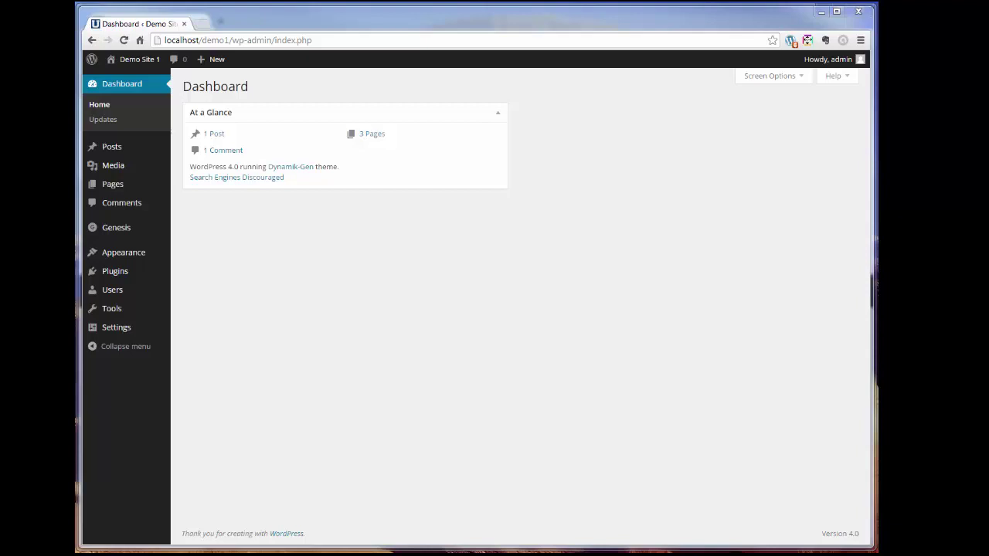
- Review the site's installed themes and its list of installed plugins
mouse_move(128, 263)
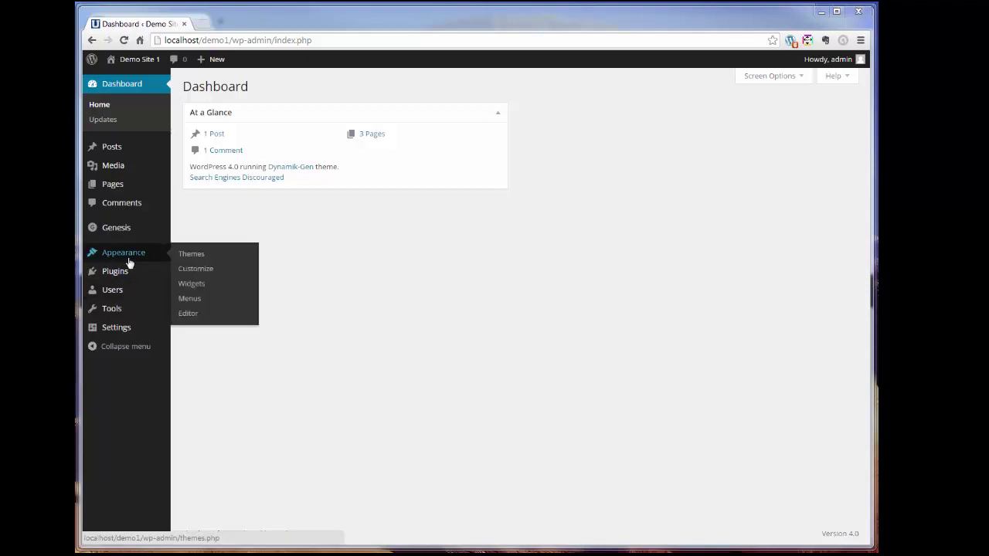
click(183, 259)
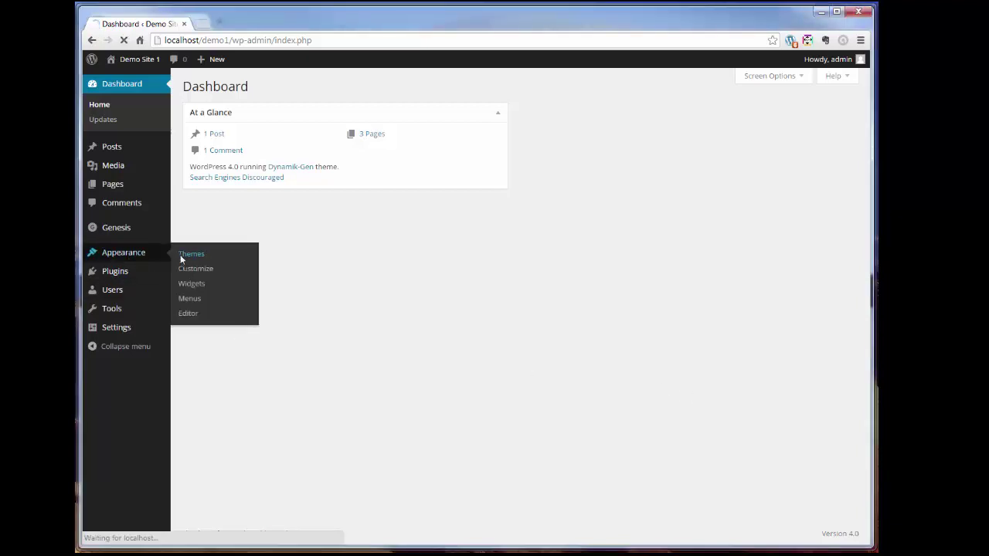
mouse_move(361, 226)
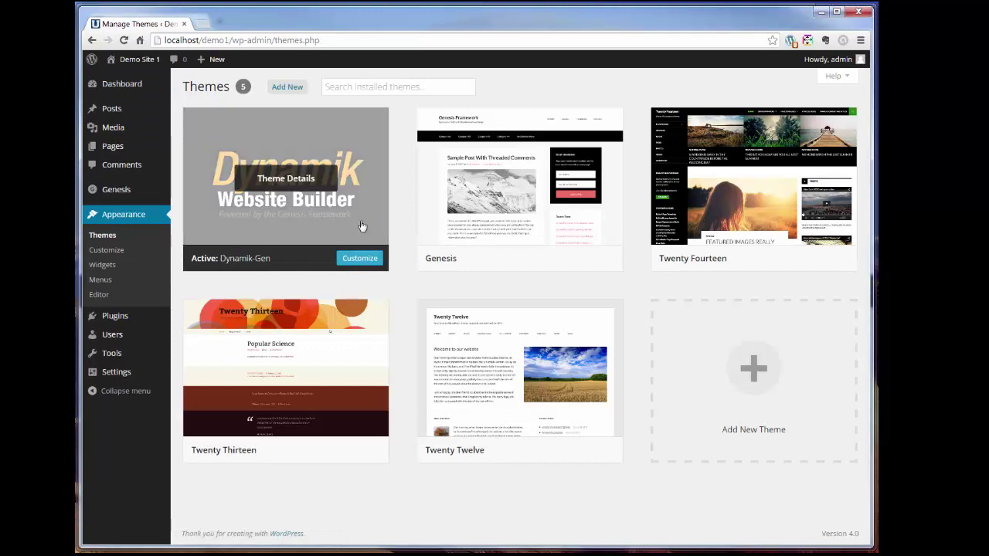
mouse_move(438, 224)
mouse_move(106, 316)
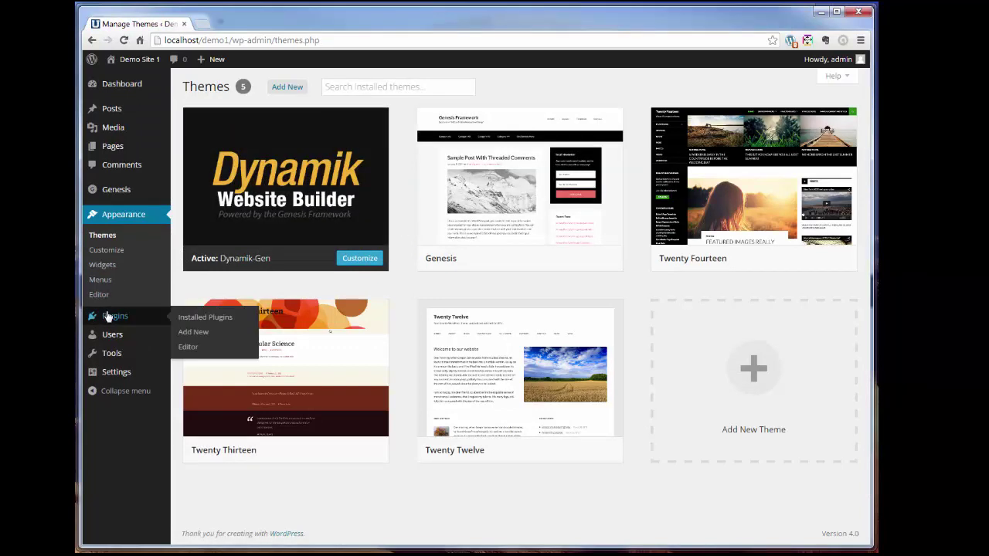
click(212, 321)
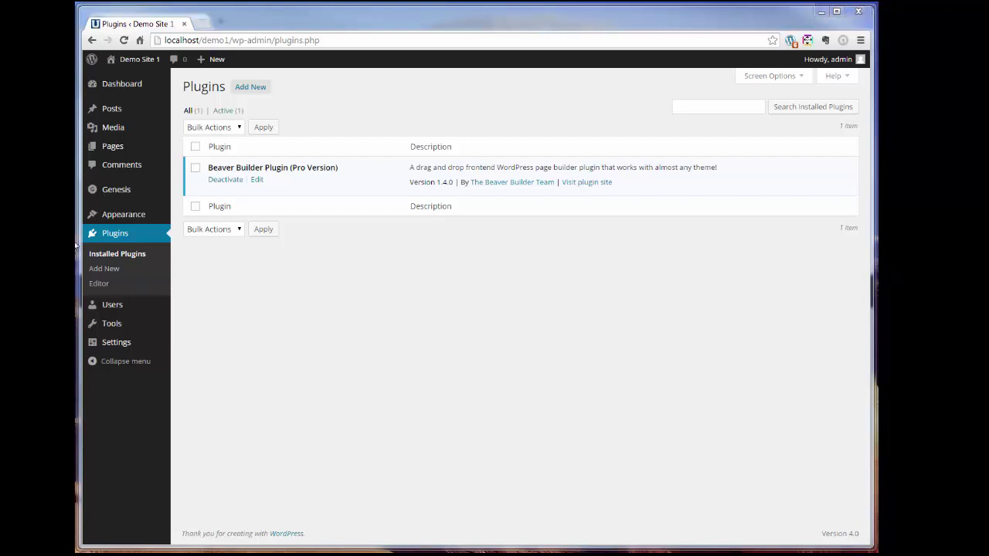
- Open the About page for editing and examine its content area and layout settings
click(111, 147)
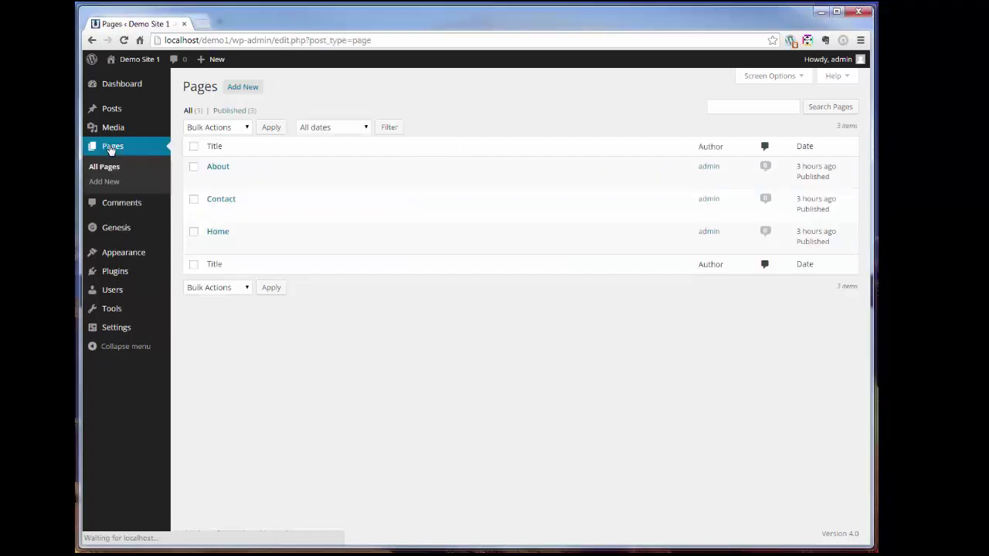
mouse_move(203, 168)
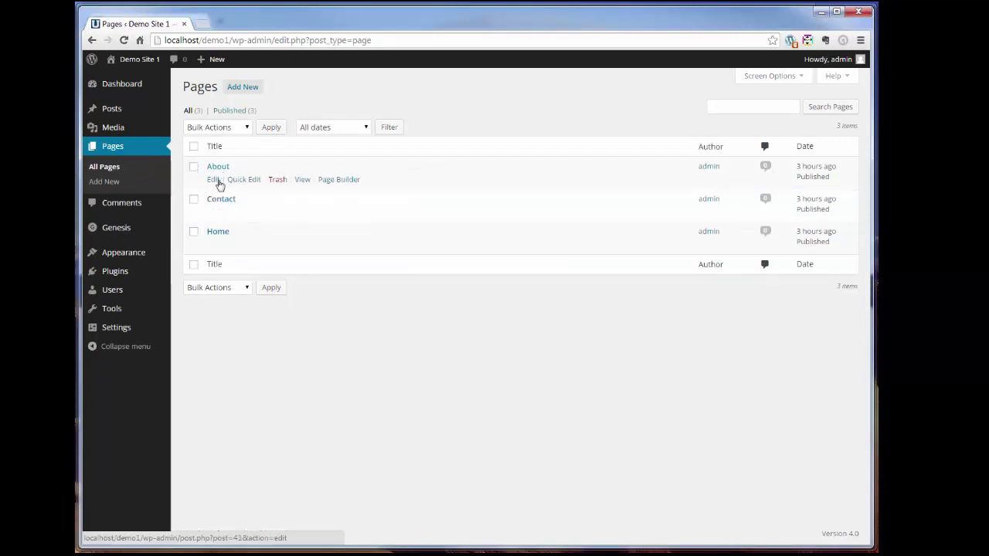
click(219, 169)
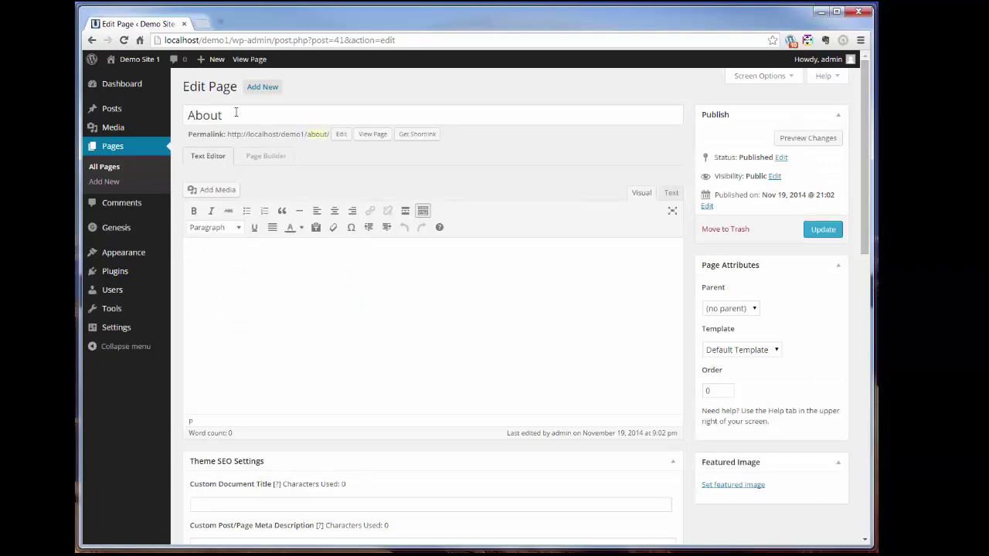
scroll(618, 279, down, 5)
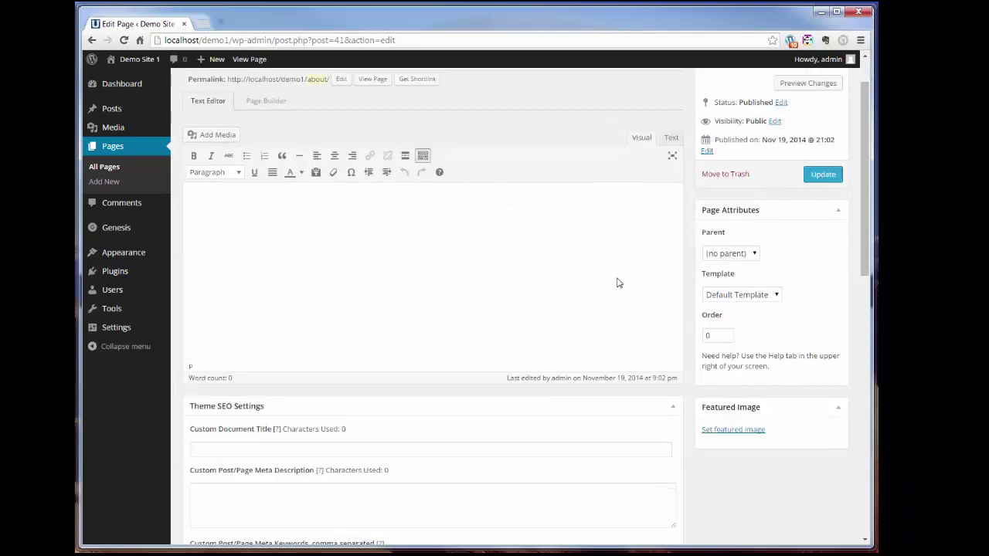
scroll(618, 278, down, 2)
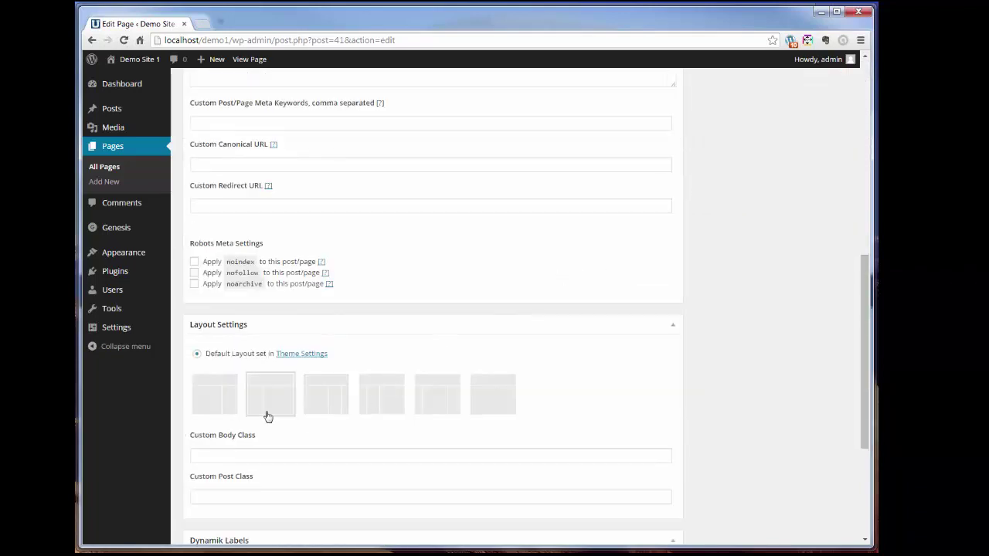
scroll(523, 250, up, 7)
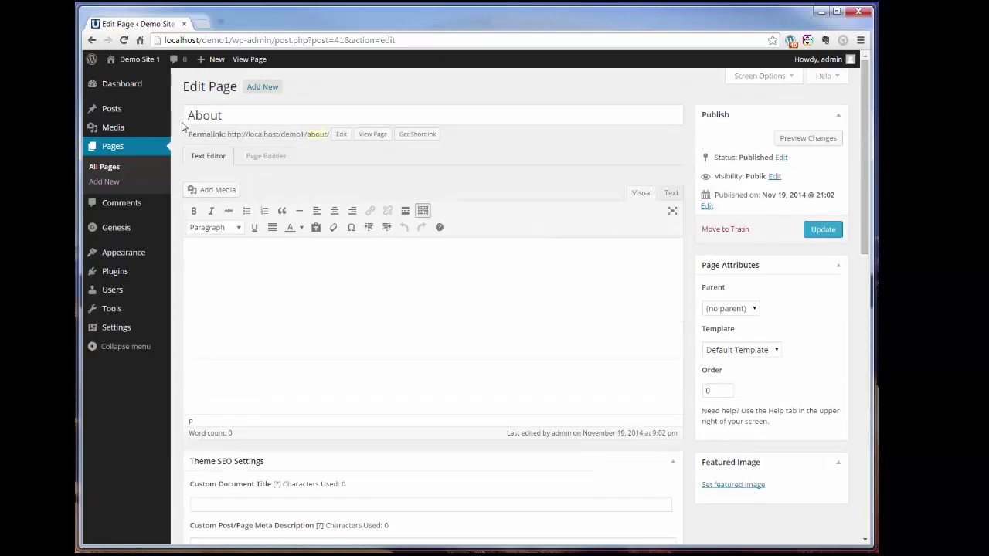
- Check the Contact page's layout settings and the default layout in the Genesis theme settings
click(121, 145)
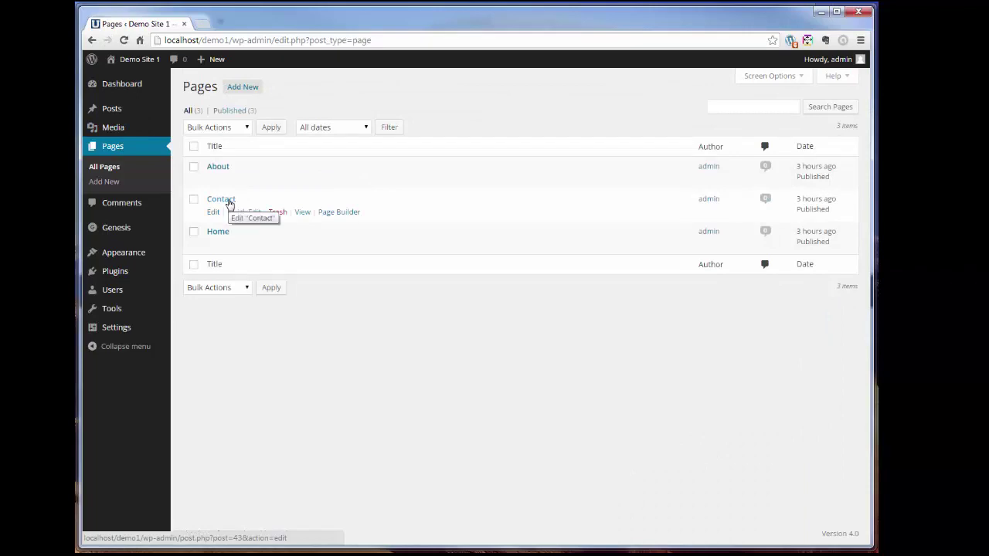
click(229, 202)
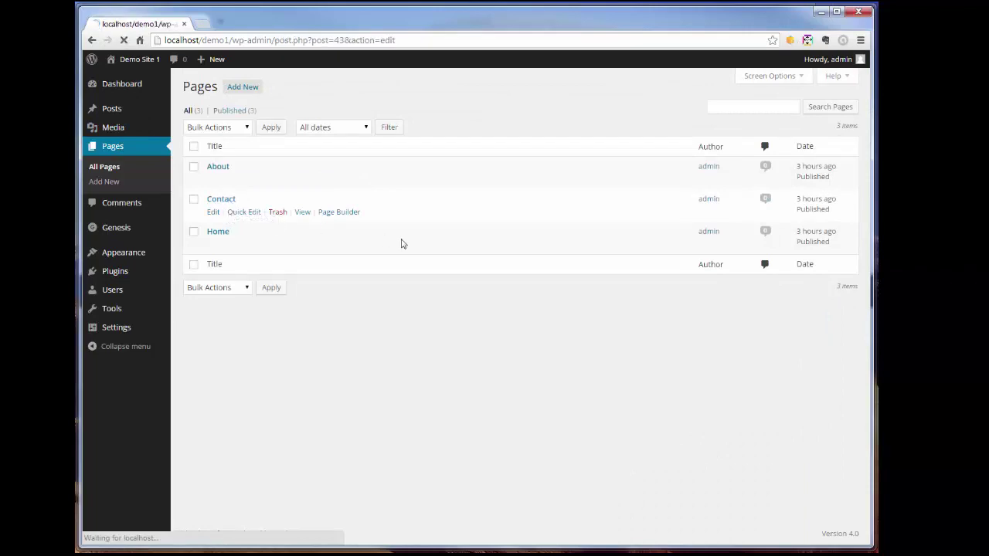
scroll(402, 244, down, 3)
scroll(402, 243, down, 3)
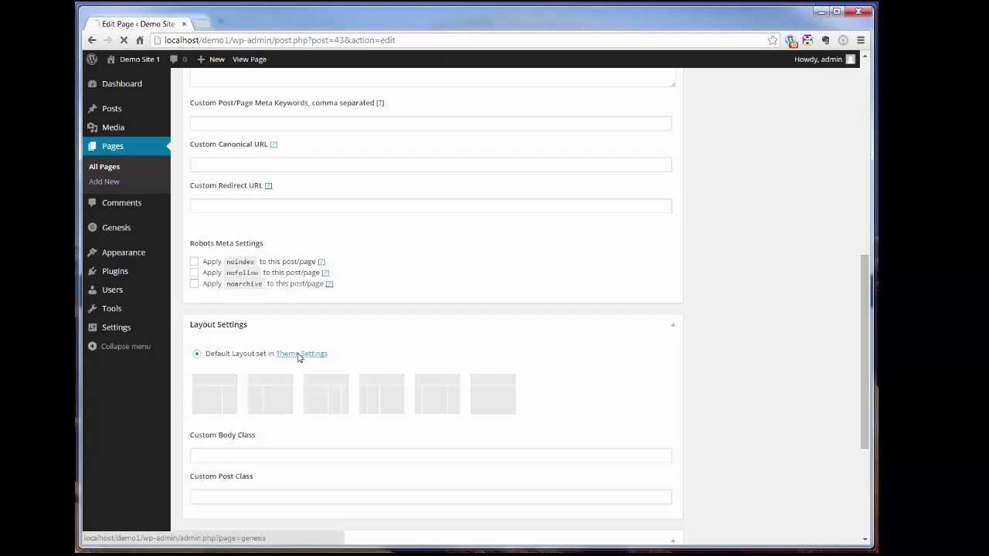
click(301, 353)
scroll(638, 286, down, 1)
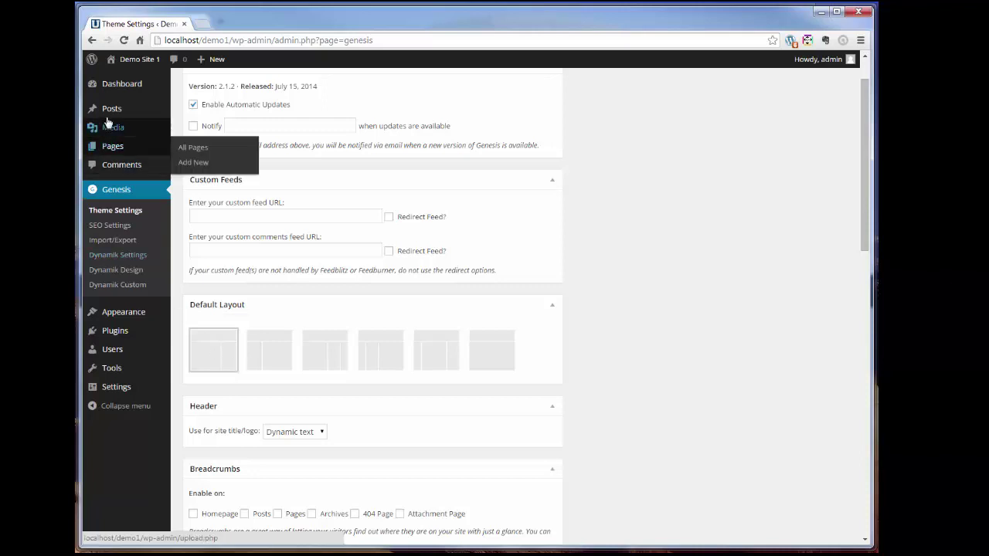
- Open the Home page for editing and examine its layout settings
mouse_move(108, 146)
click(230, 148)
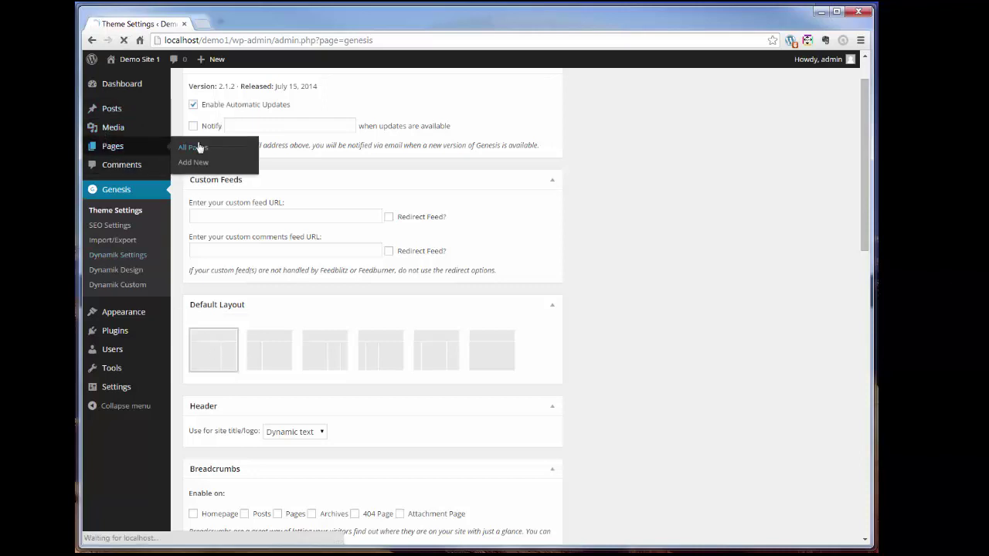
click(220, 233)
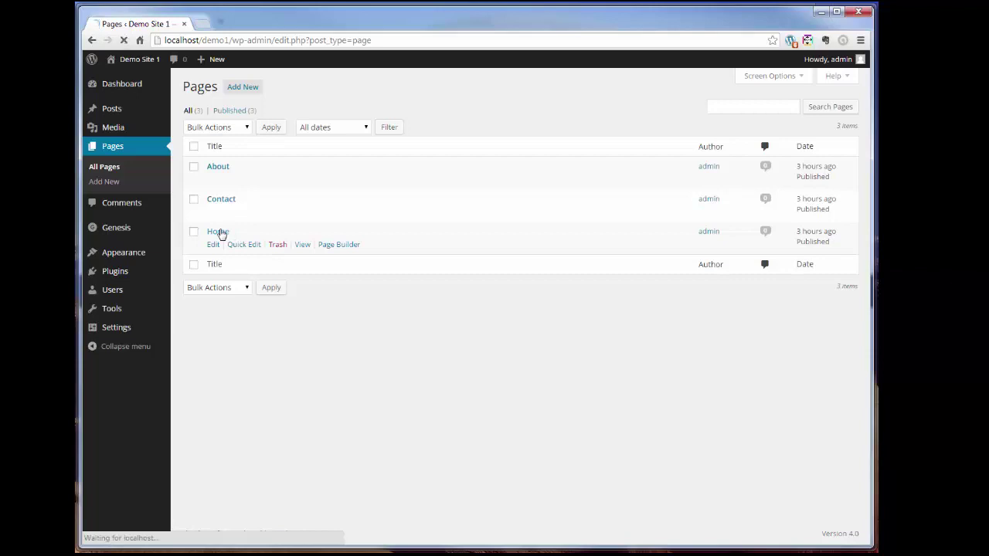
scroll(509, 295, down, 6)
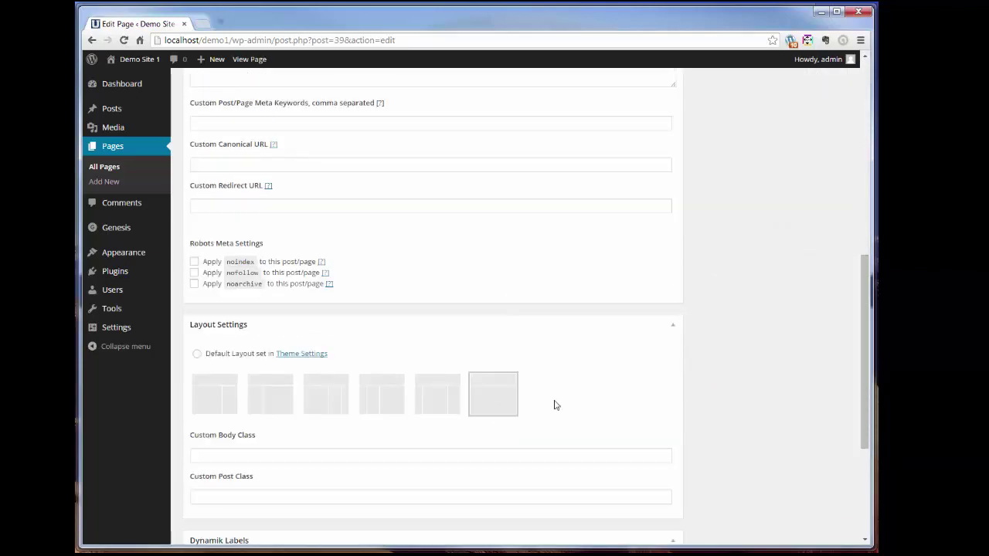
scroll(746, 390, up, 6)
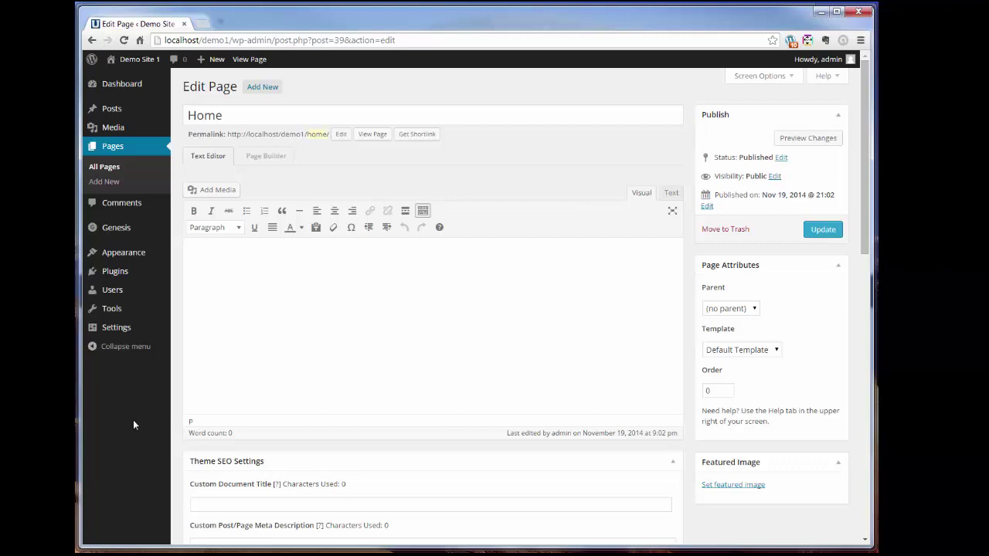
- Review the list of all posts, view the site's front end in the other browser, and return to the Chrome dashboard
click(109, 114)
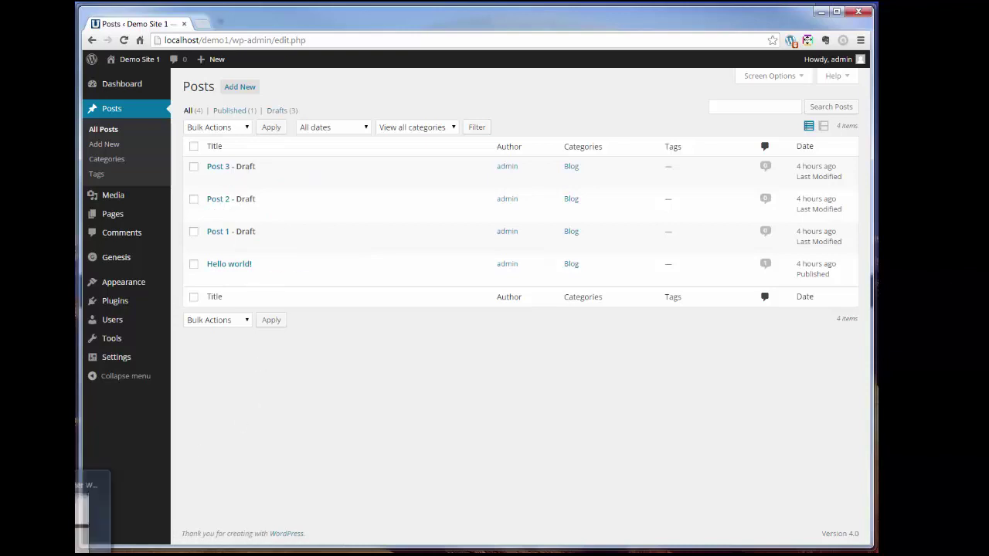
click(46, 510)
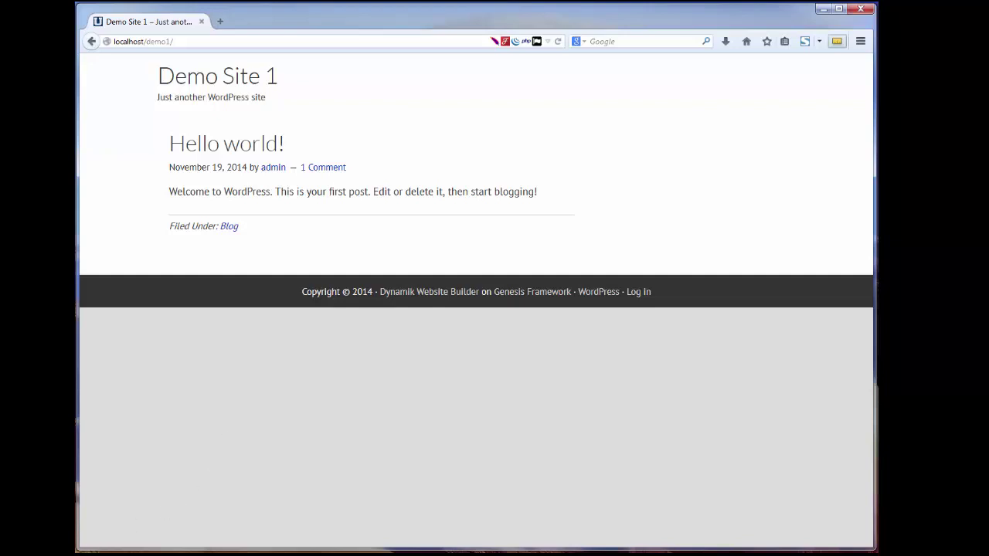
mouse_move(102, 554)
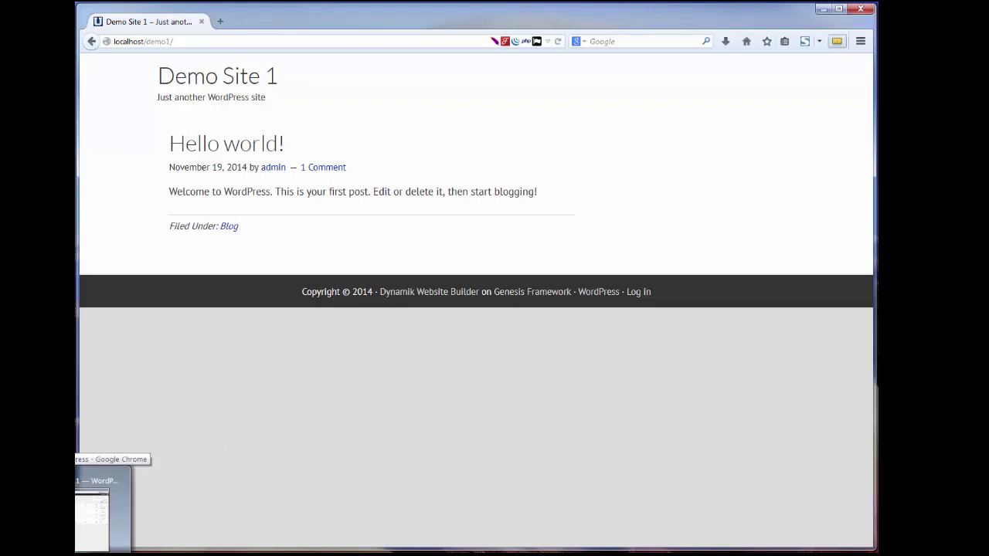
click(93, 510)
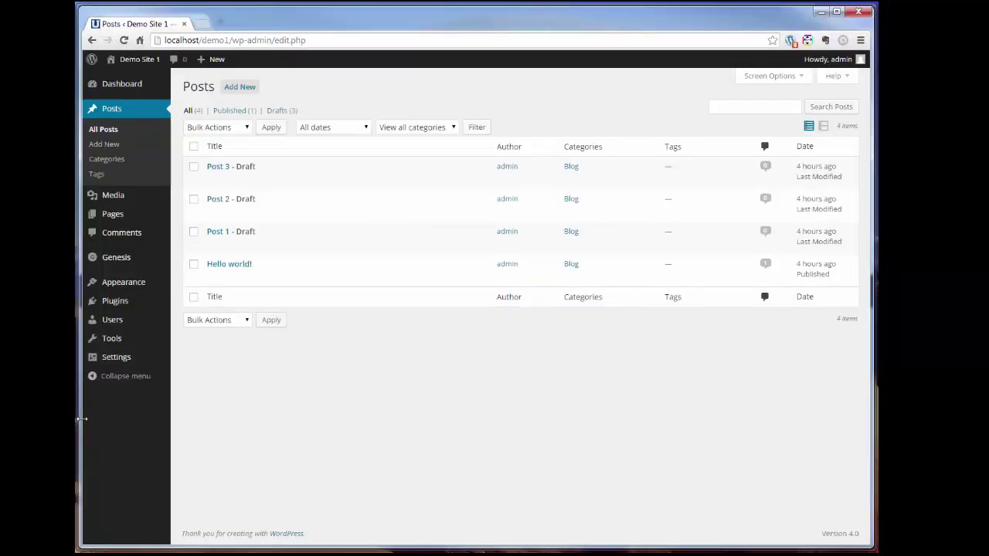
- Set the site's front page to display the static page Home and save the reading settings
mouse_move(121, 366)
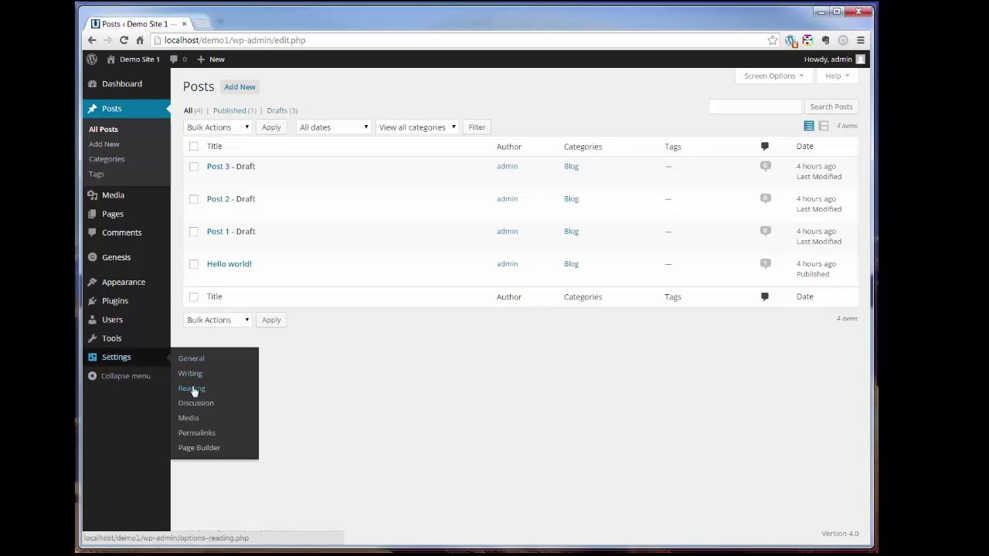
click(193, 391)
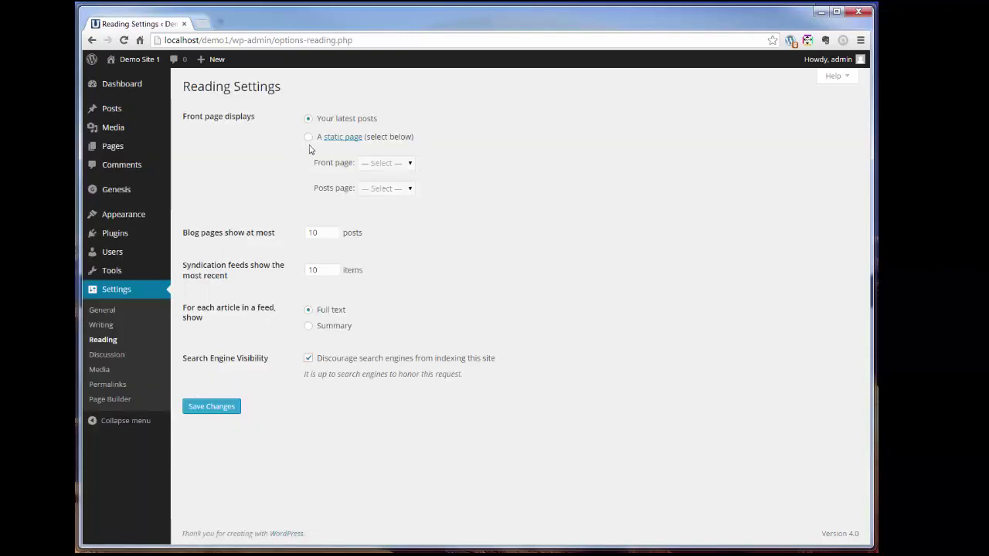
click(309, 137)
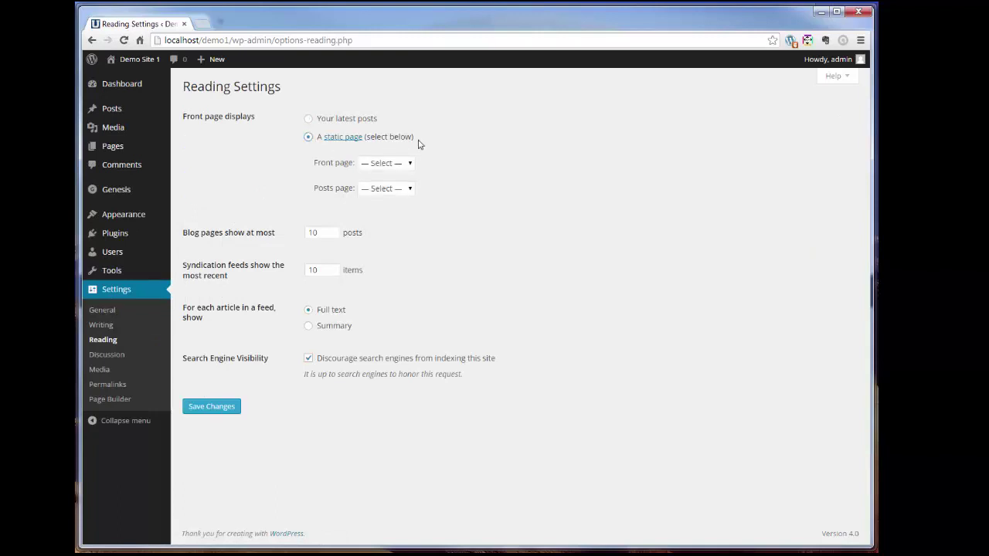
click(400, 164)
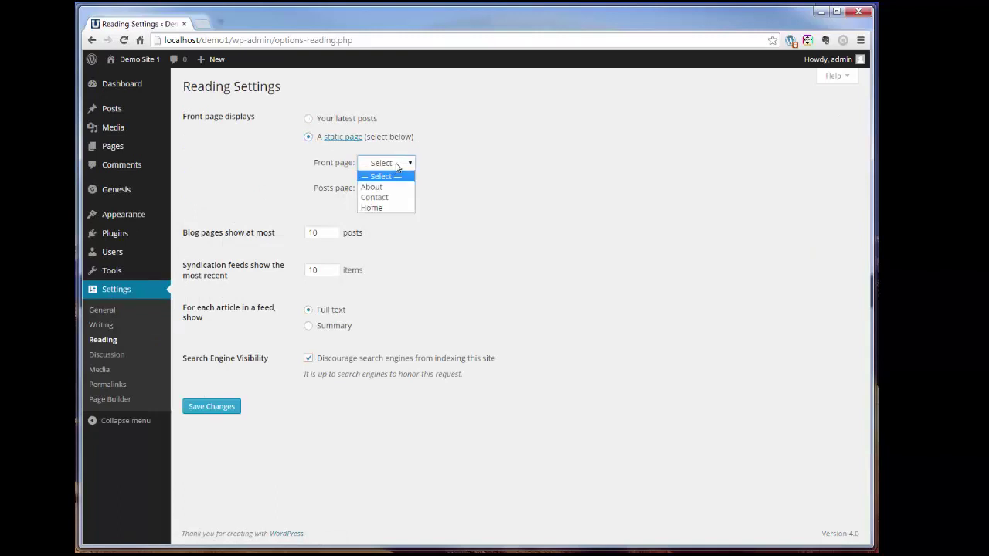
click(374, 209)
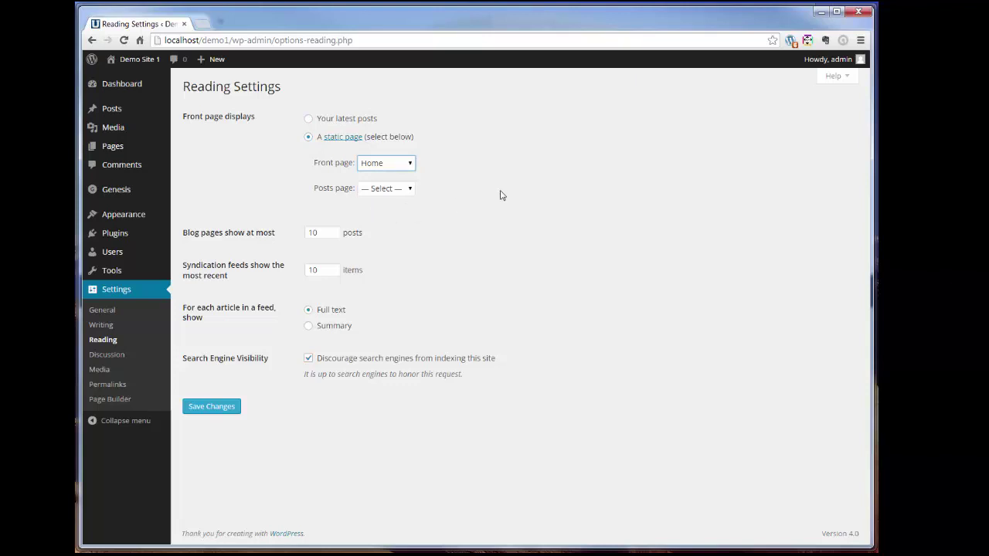
click(217, 411)
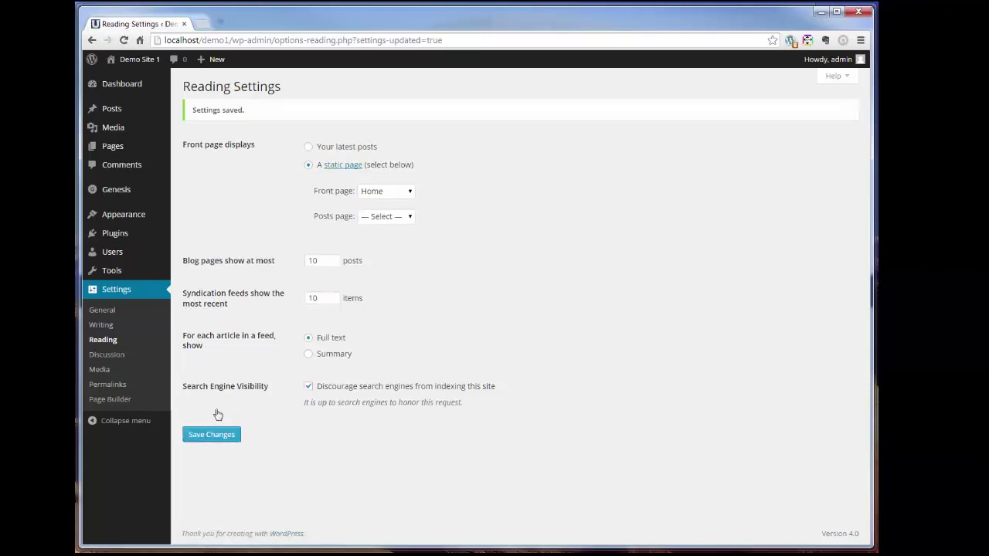
- Save the permalink settings with the Post name structure
click(115, 386)
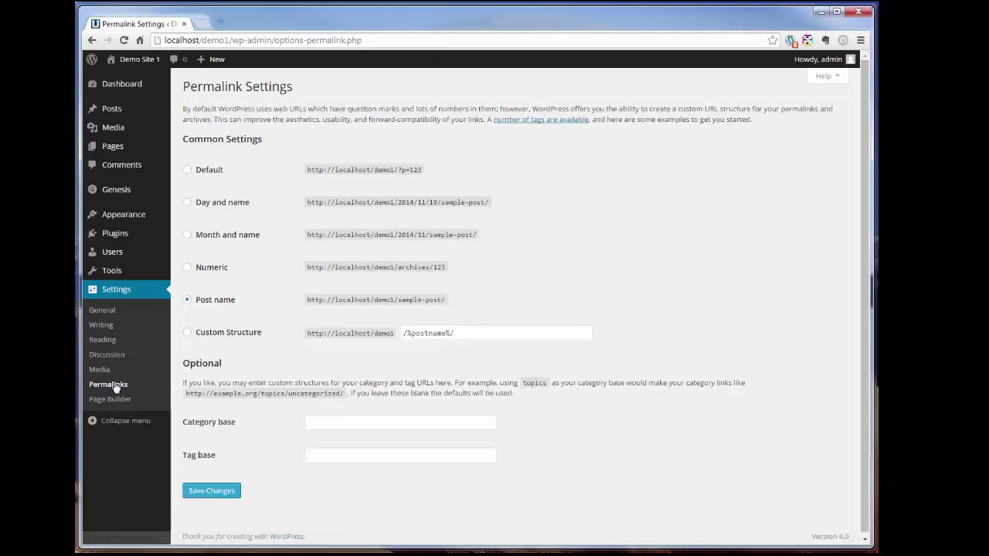
click(216, 490)
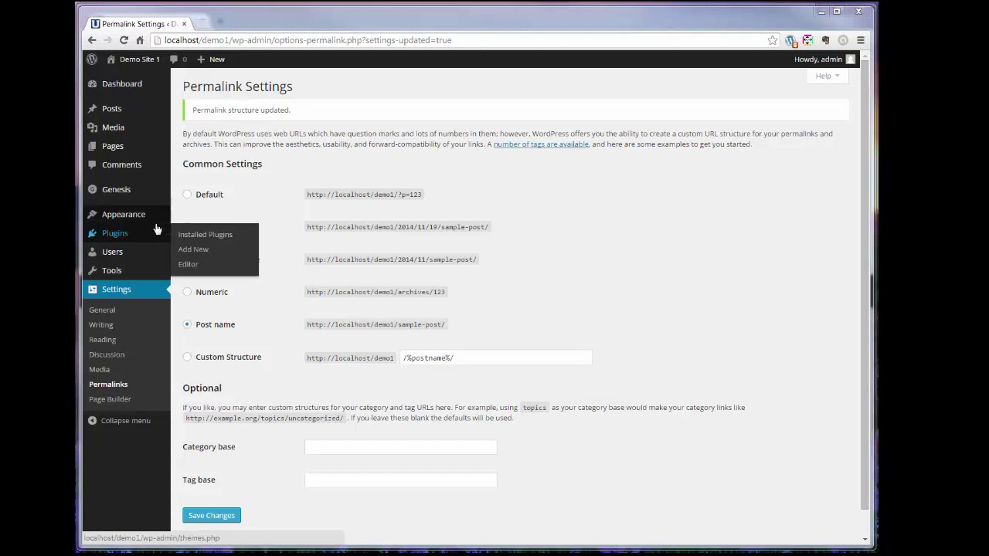
- Create a new navigation menu named MainMenu
mouse_move(147, 216)
click(191, 260)
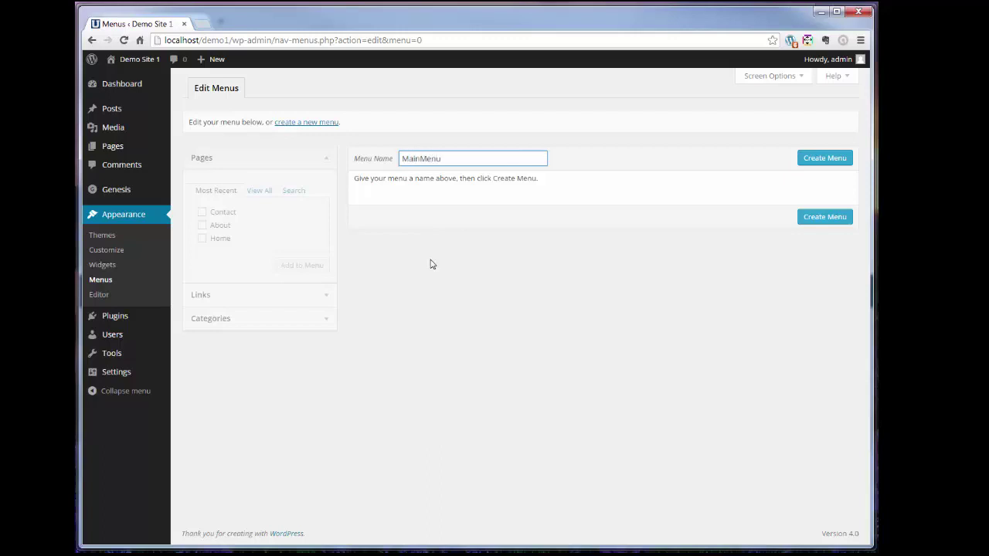
click(813, 159)
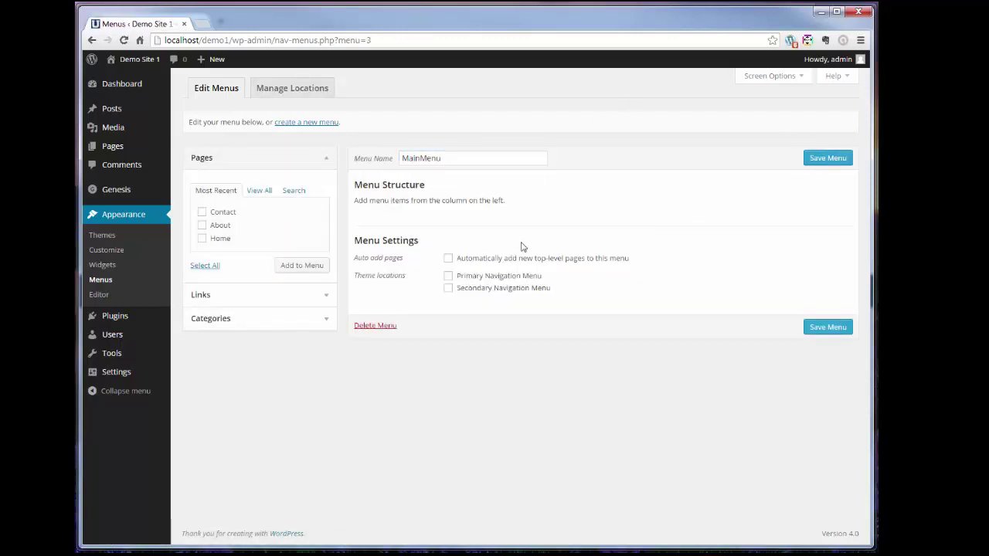
- Assign MainMenu to the Primary Navigation Menu location and add the Contact, About and Home pages to it
click(449, 278)
click(206, 266)
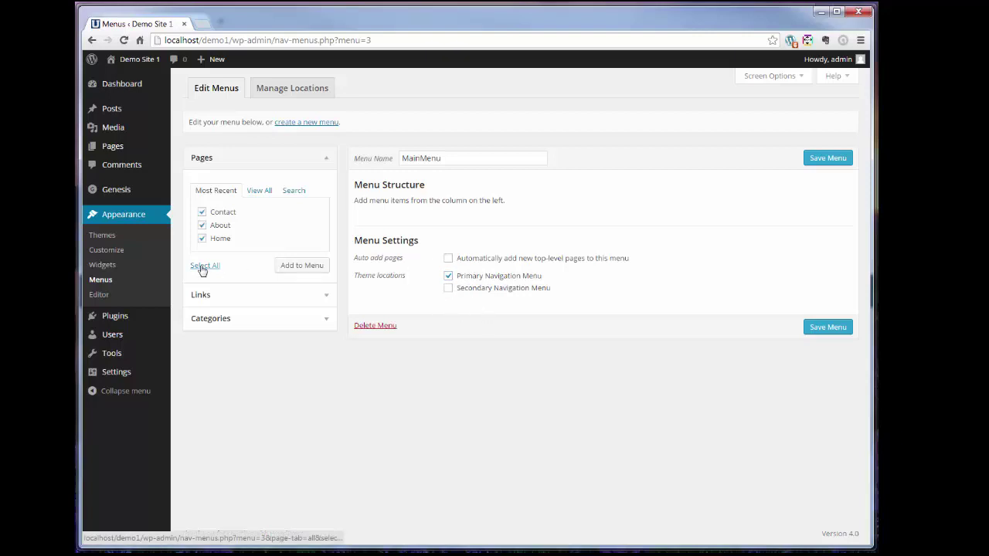
click(280, 268)
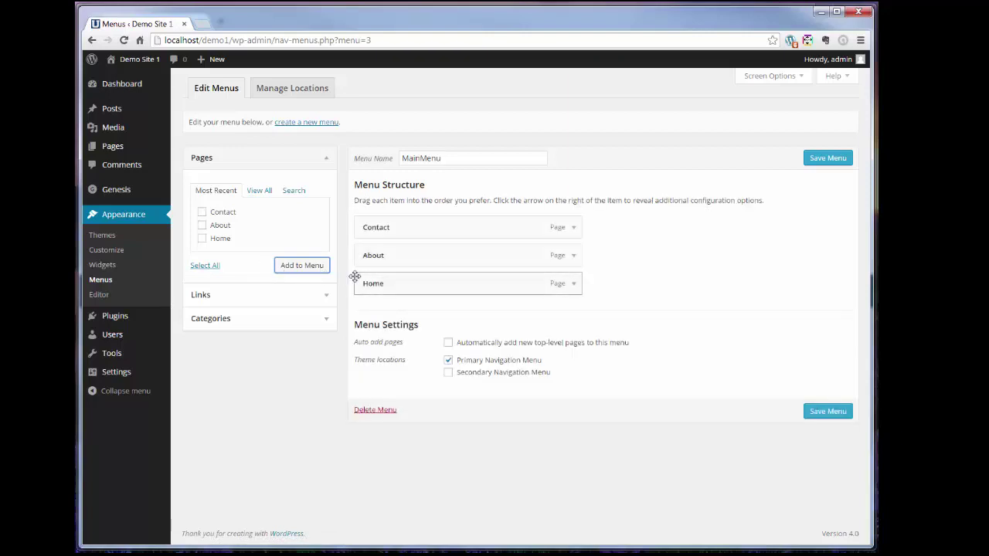
- Reorder the MainMenu items to Home, About, Contact and save the menu
drag(364, 279, 364, 220)
drag(369, 256, 370, 283)
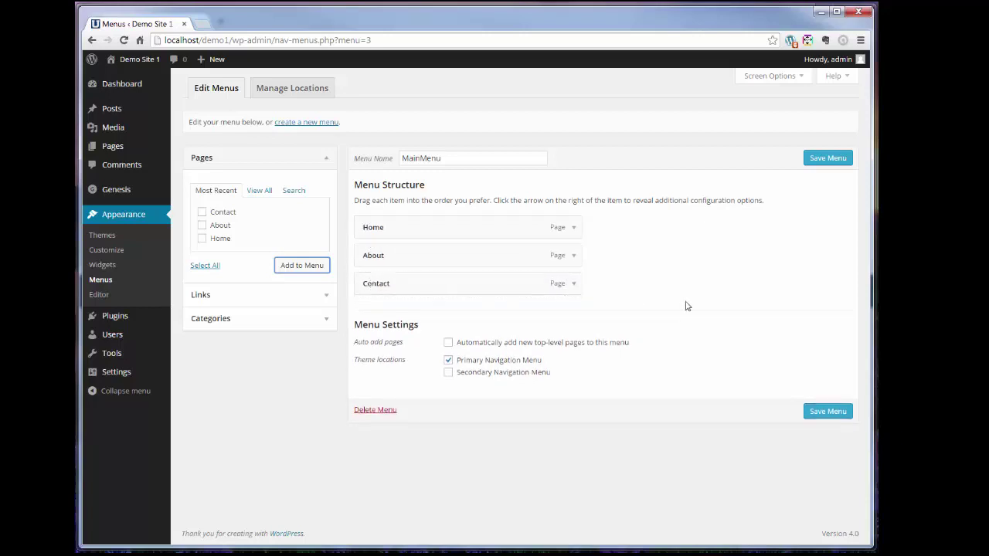
click(827, 161)
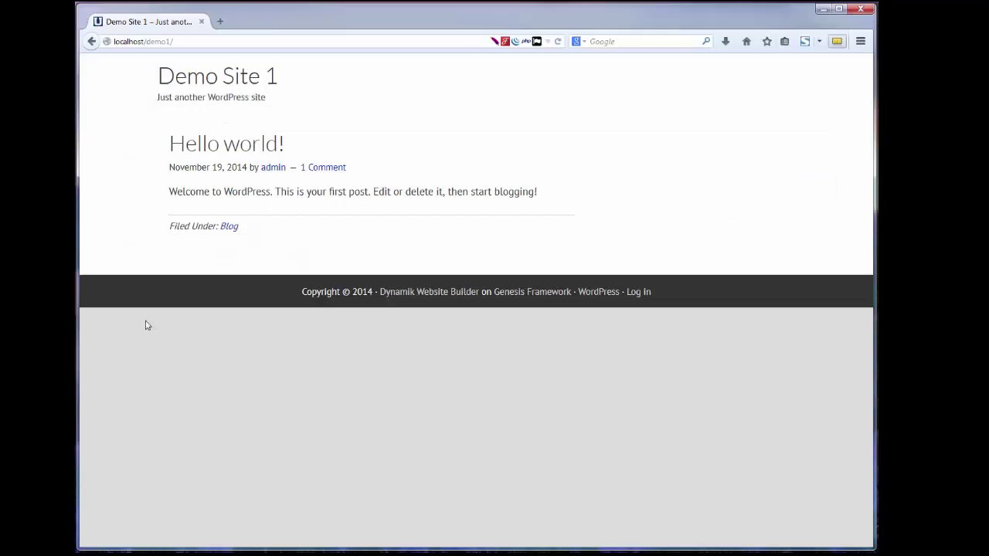
- Check the Home, About and Contact pages on the live site, and view the categories available for MainMenu
click(233, 81)
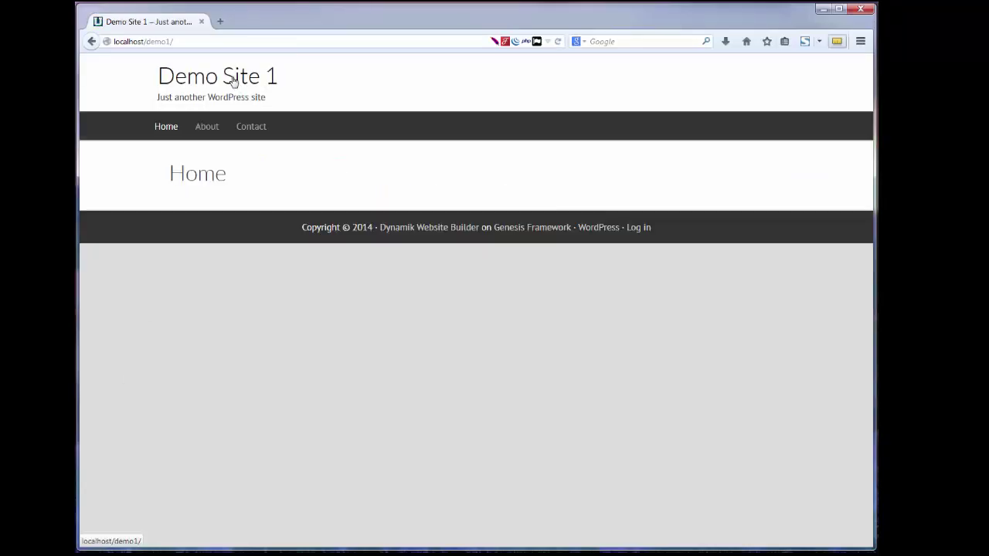
click(208, 126)
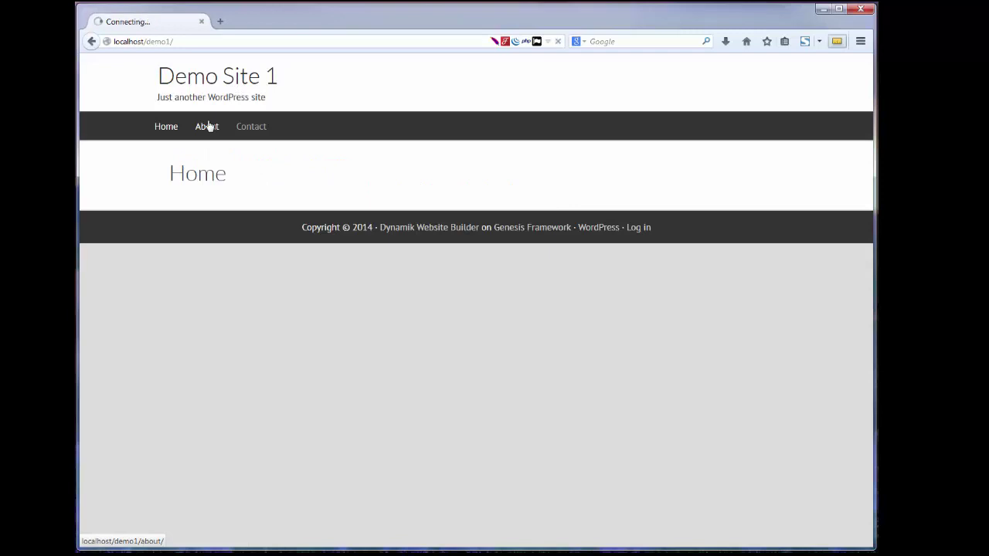
click(252, 128)
click(185, 90)
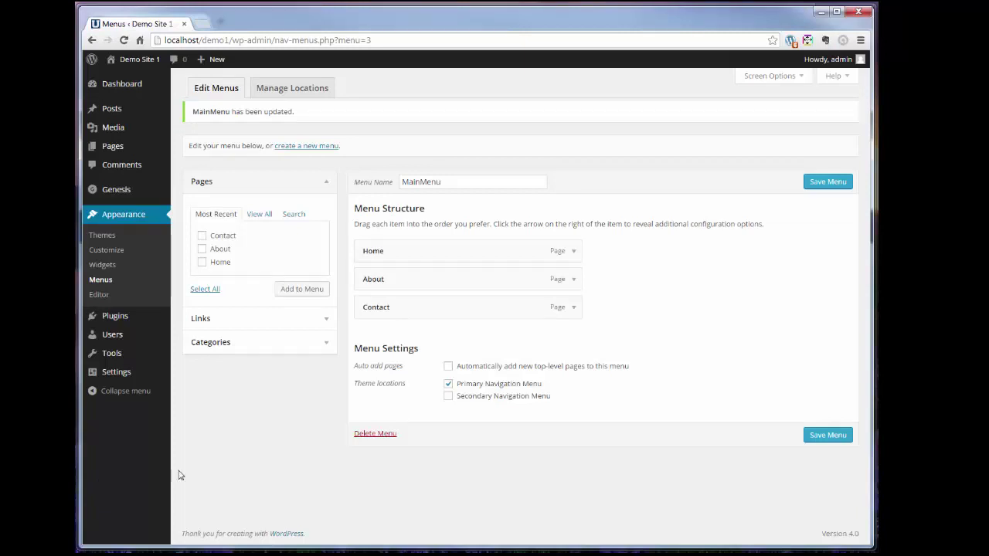
click(325, 345)
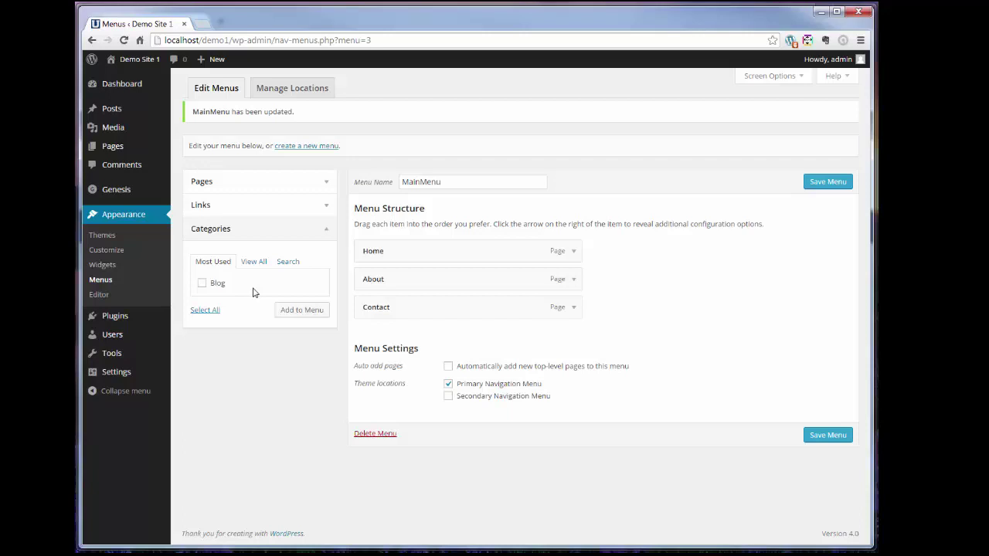
- Add a new page titled Blog and try to publish it
mouse_move(119, 154)
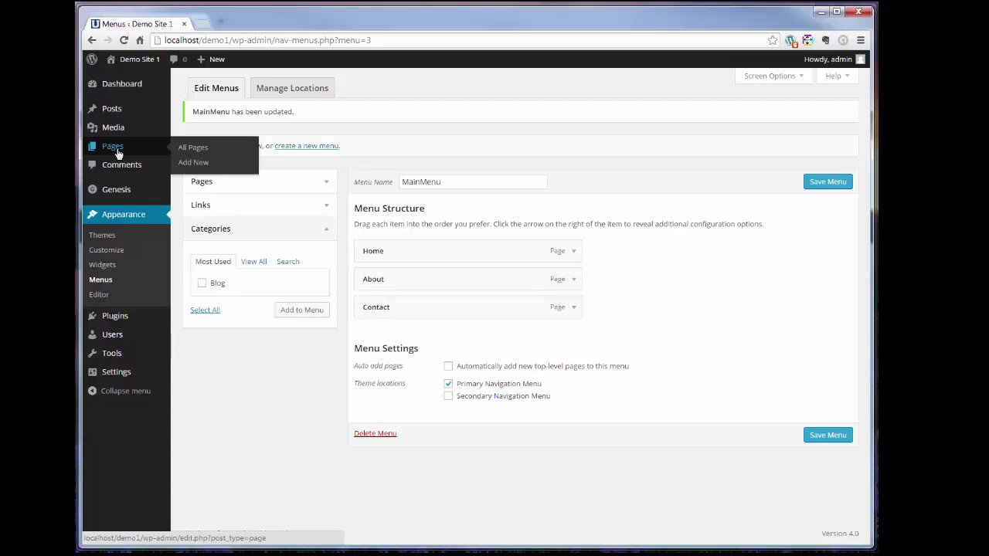
click(118, 154)
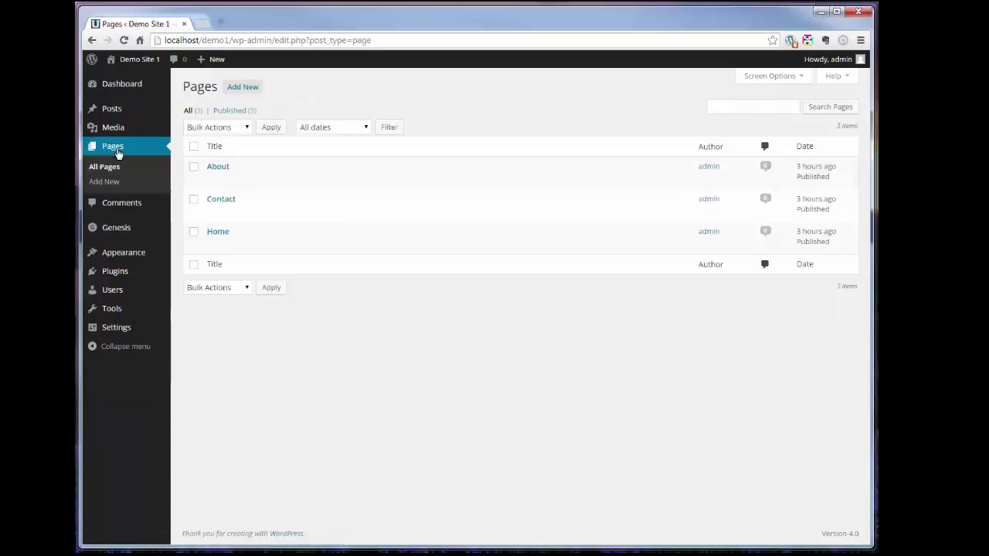
click(242, 88)
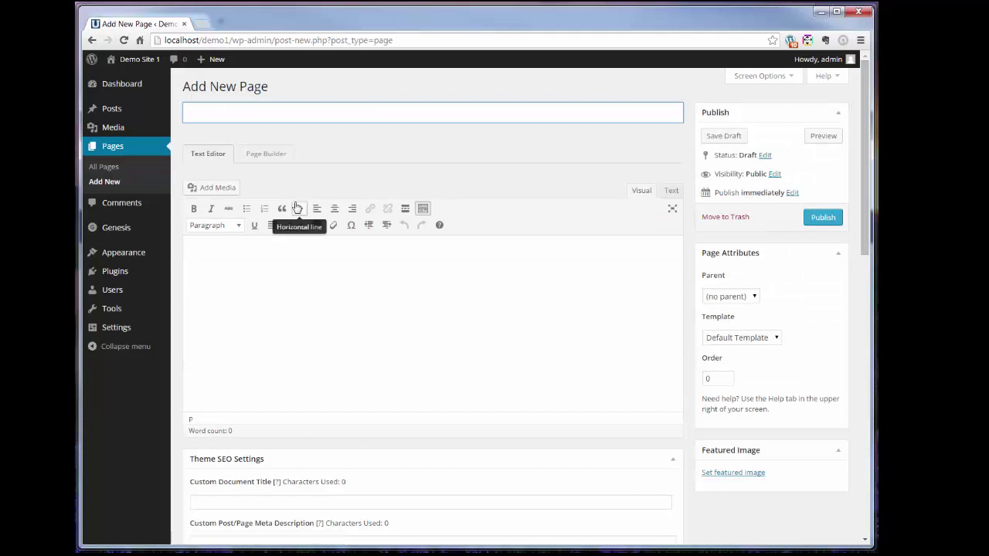
text(Blog)
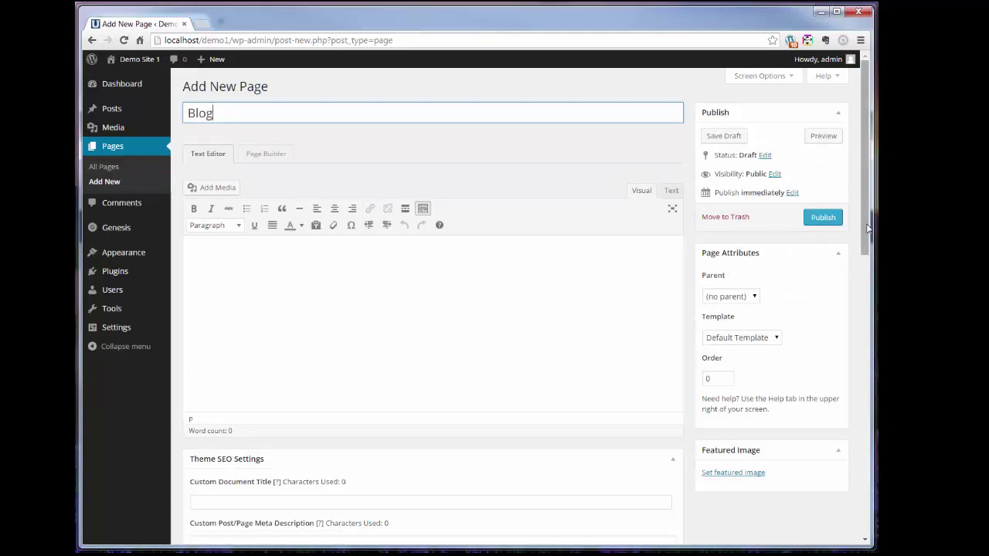
drag(870, 226, 863, 409)
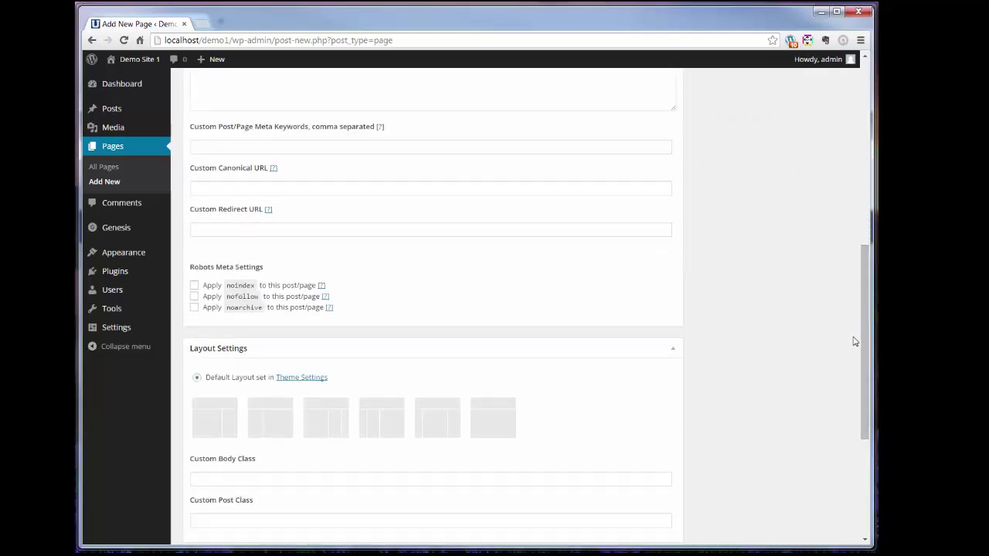
drag(863, 348, 864, 148)
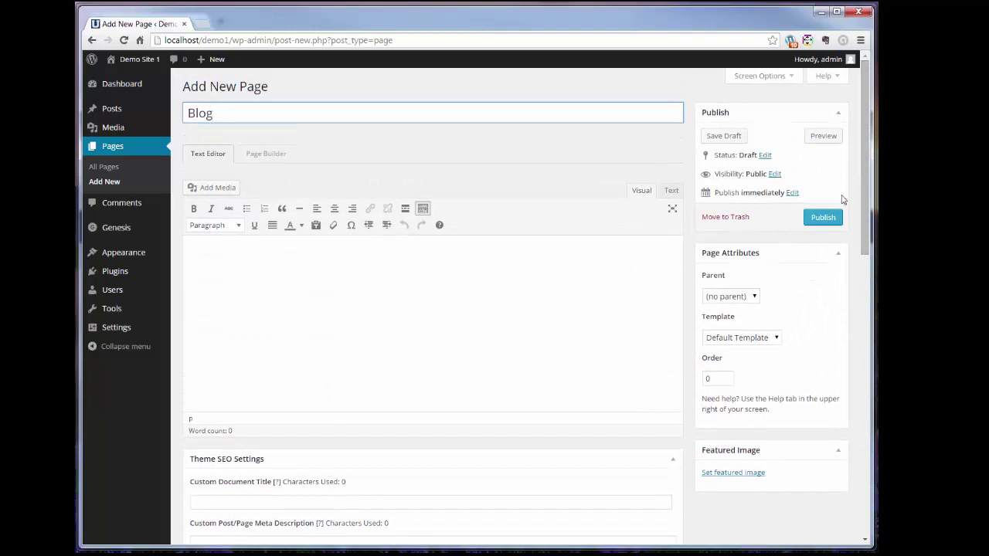
click(824, 217)
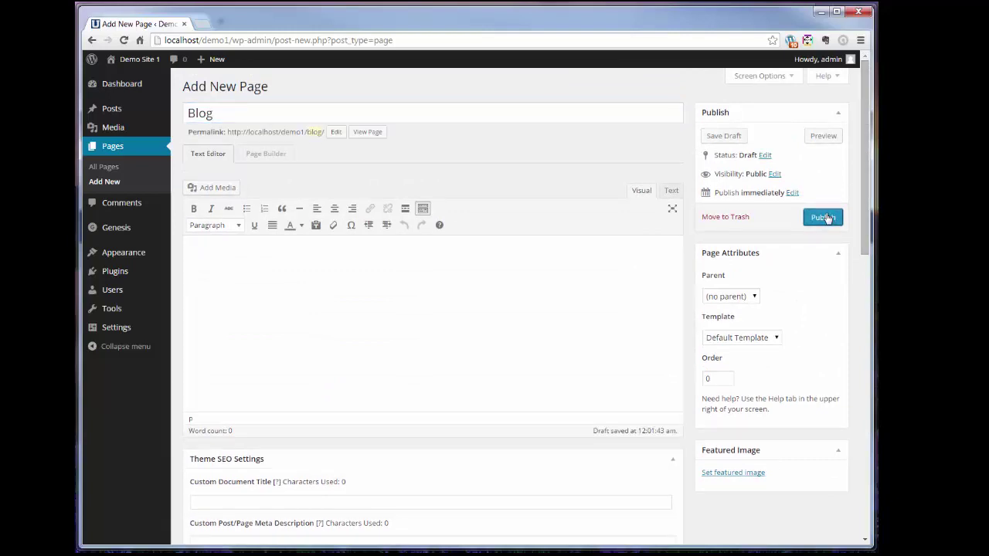
- Leave the page editor and check whether the Blog page is available to add to MainMenu
mouse_move(134, 256)
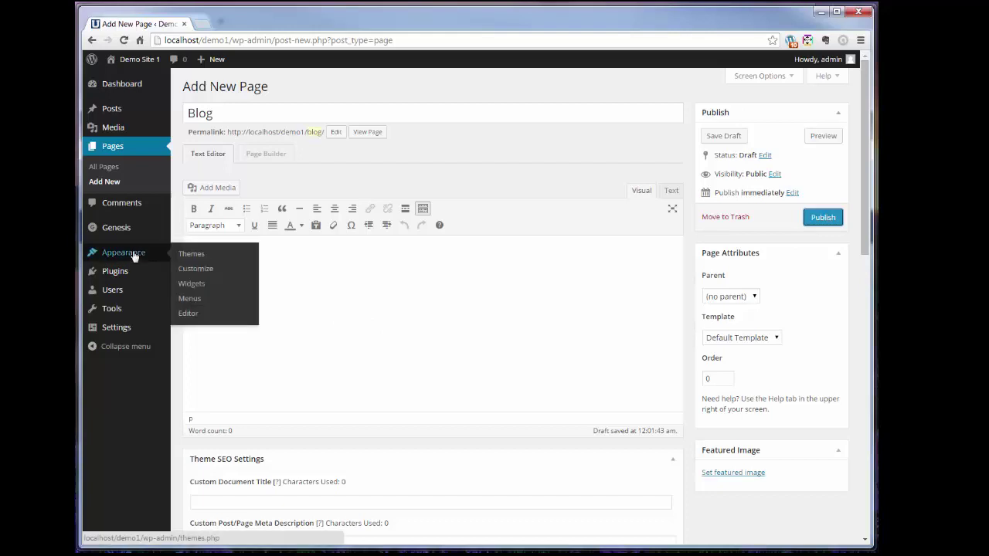
click(196, 299)
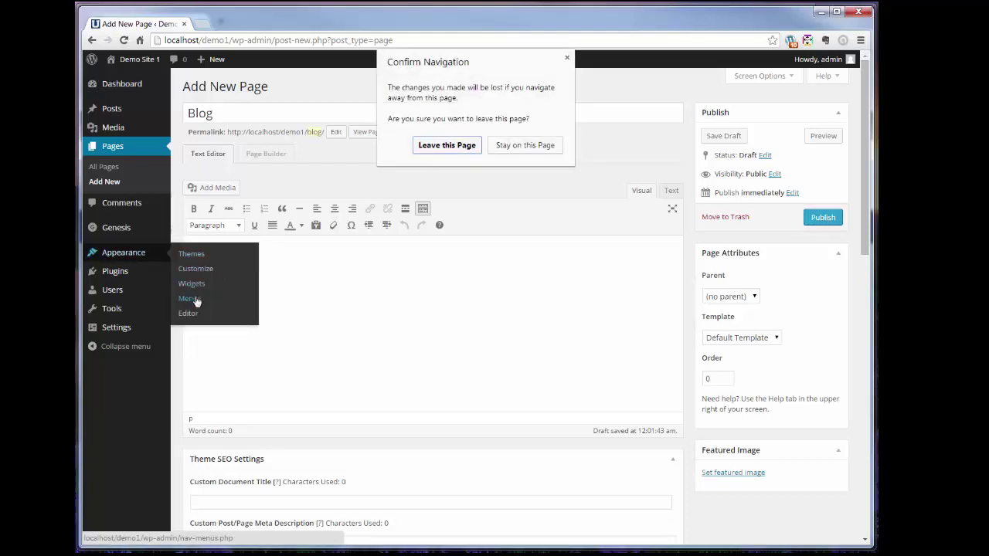
click(455, 150)
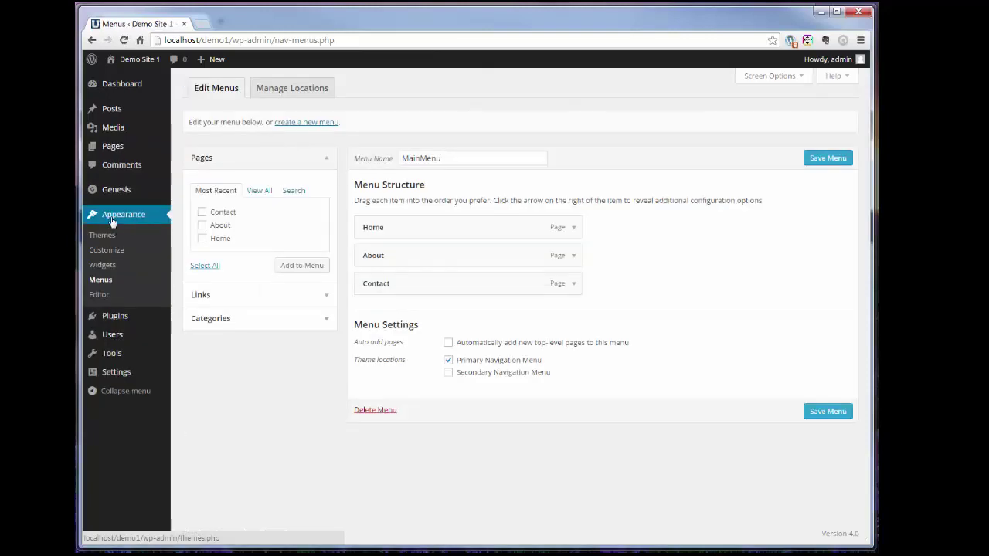
- Use Quick Edit on the Blog draft page to set its status to Published and update it
mouse_move(113, 115)
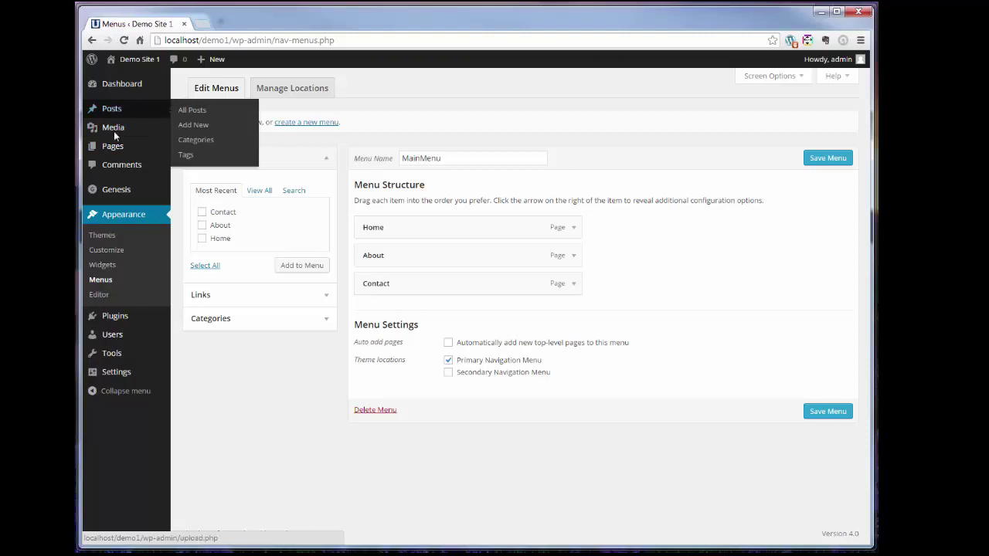
mouse_move(113, 147)
click(181, 151)
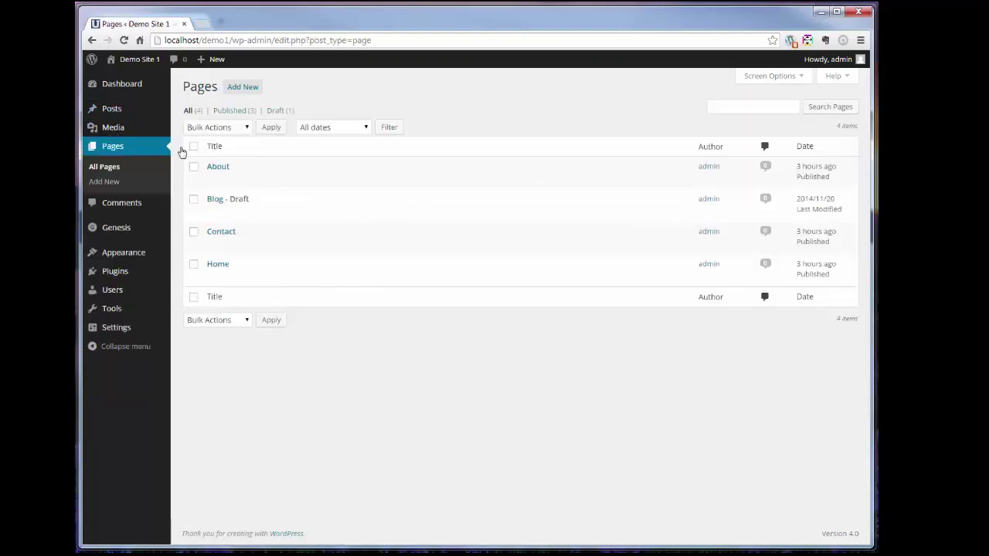
mouse_move(191, 206)
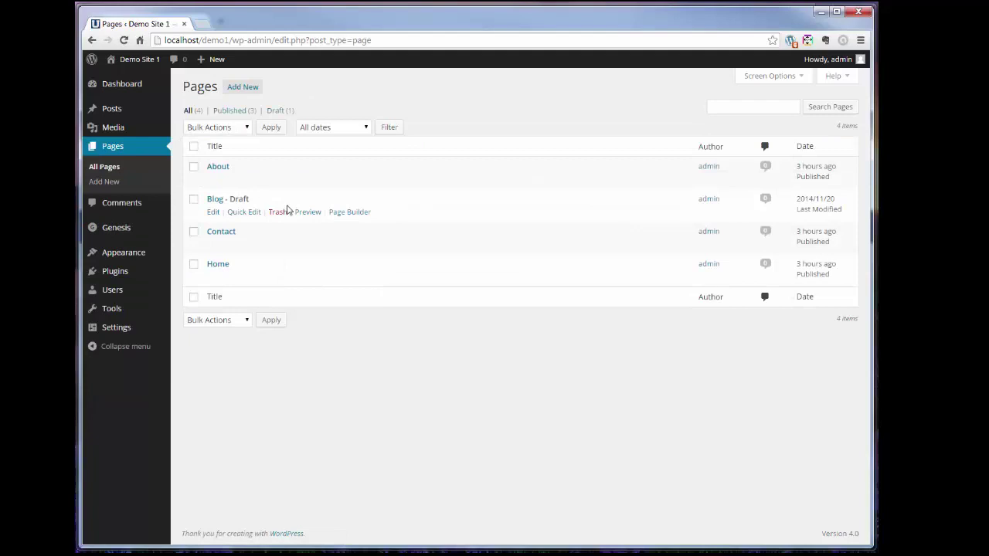
click(244, 212)
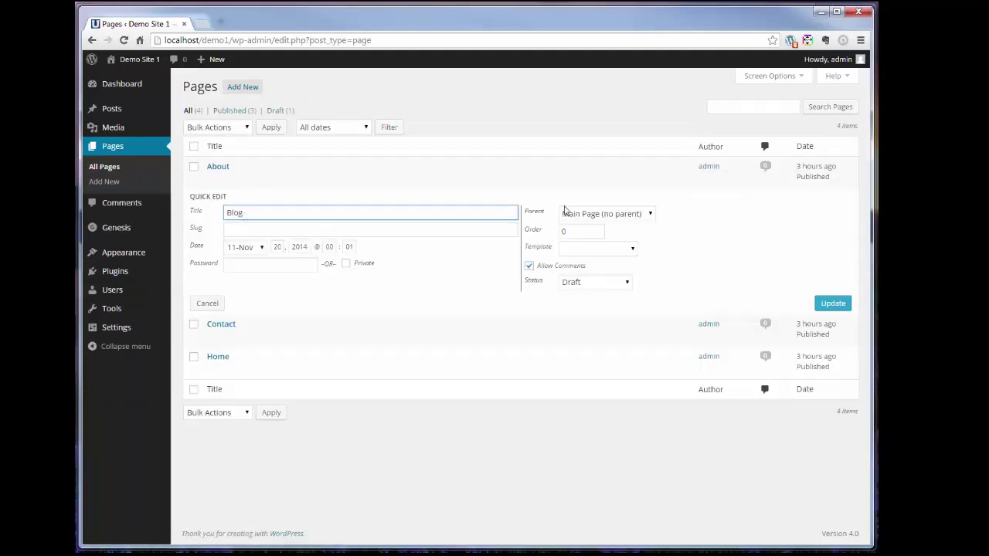
click(569, 283)
click(576, 295)
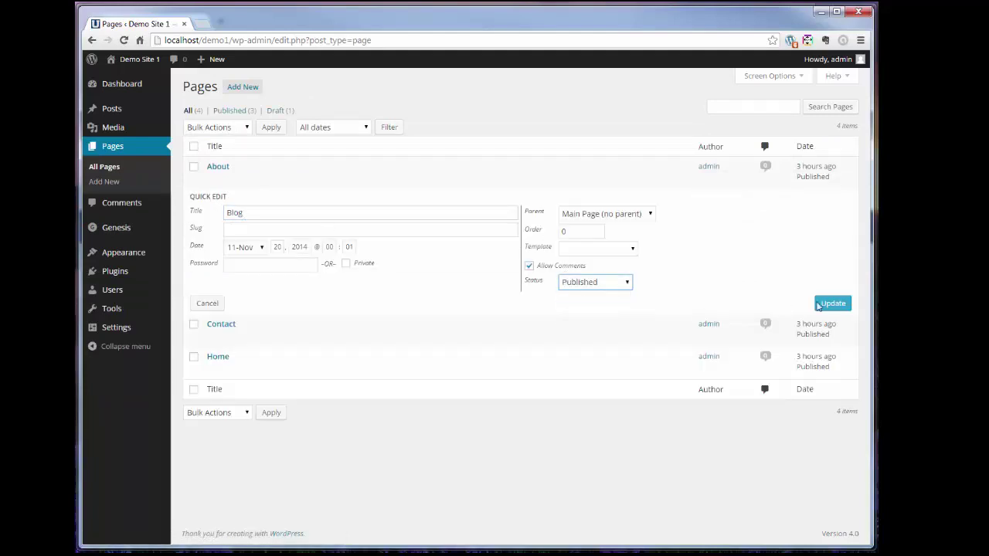
click(831, 306)
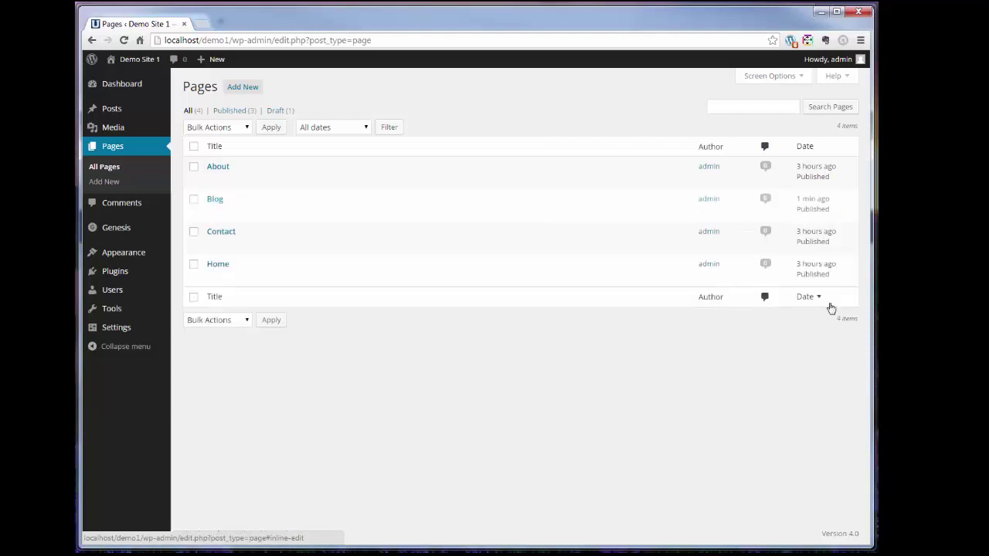
- Add the Blog page to MainMenu and save the menu
mouse_move(131, 224)
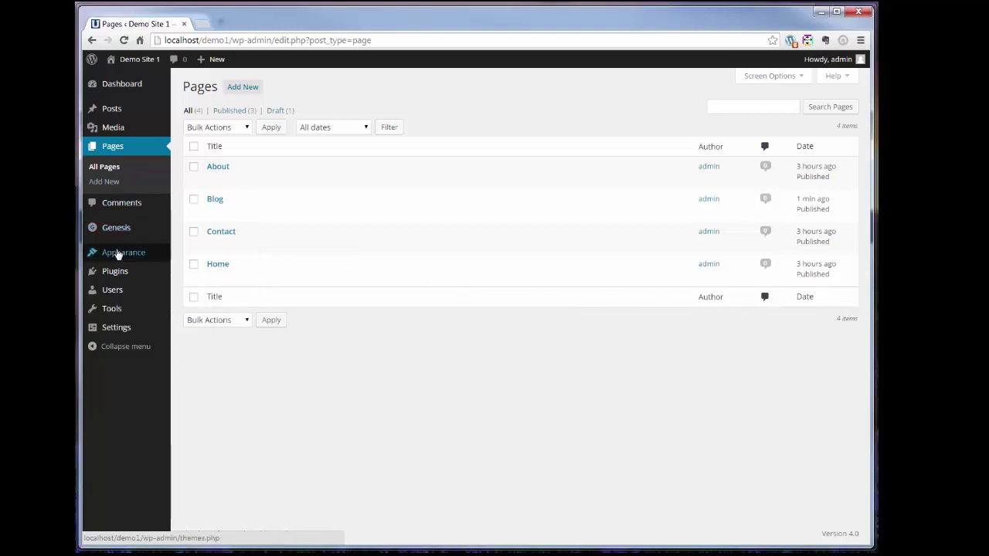
mouse_move(127, 252)
click(194, 302)
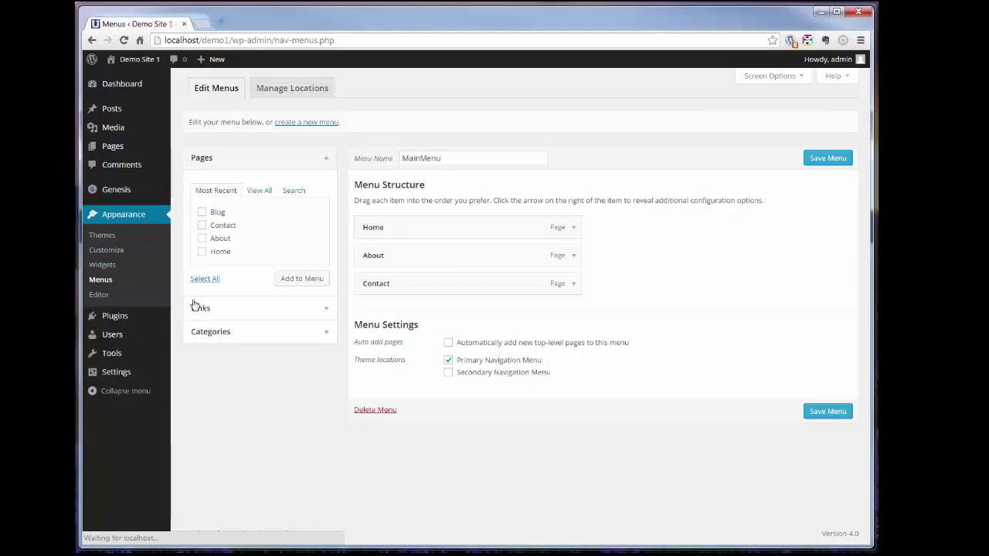
click(201, 212)
click(299, 278)
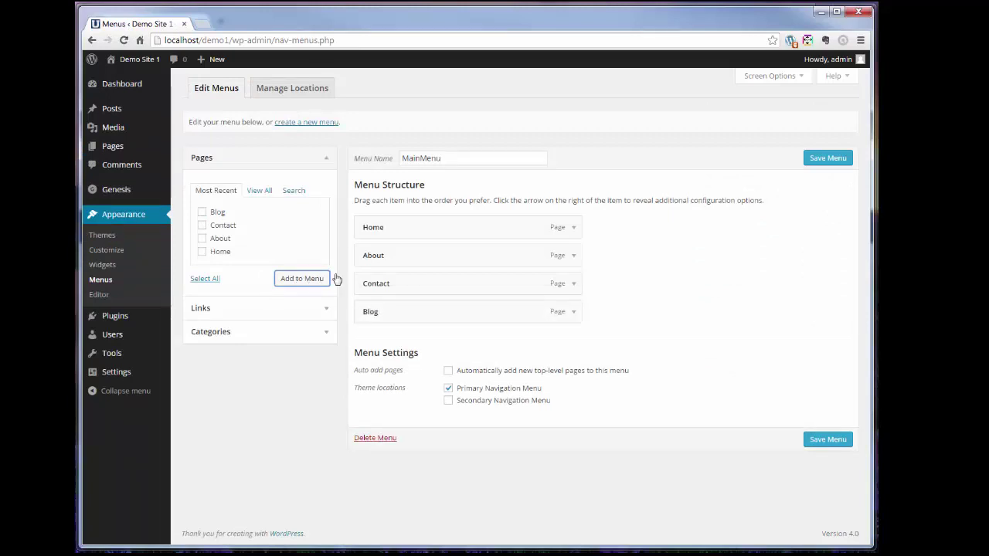
click(818, 159)
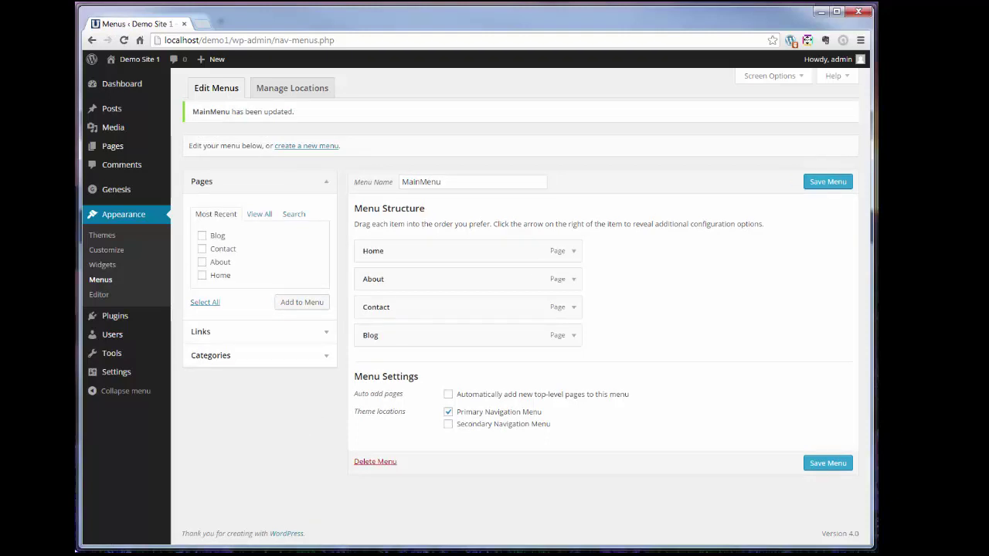
- Check the Blog link in the live site's navigation in the other browser, and return to the WordPress admin
key(alt+Tab)
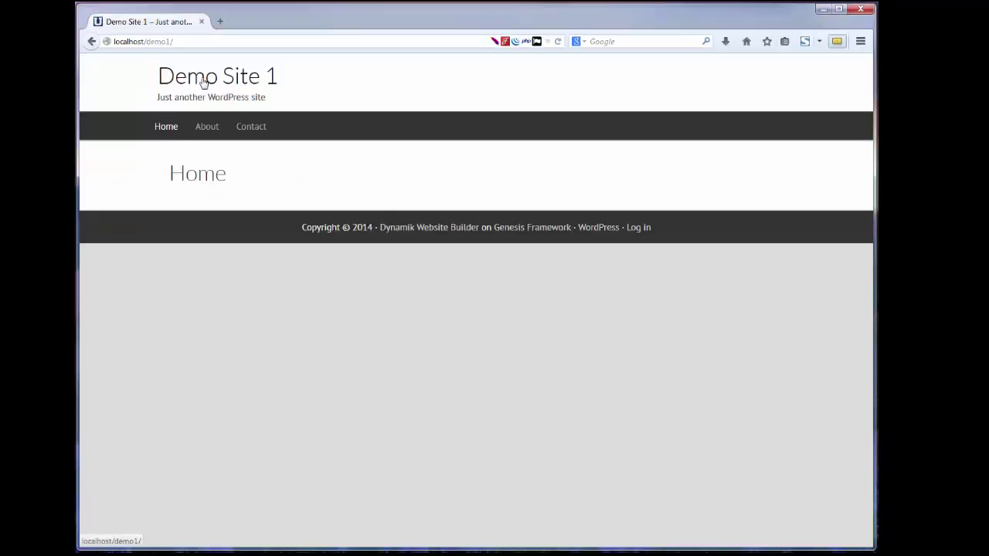
click(294, 129)
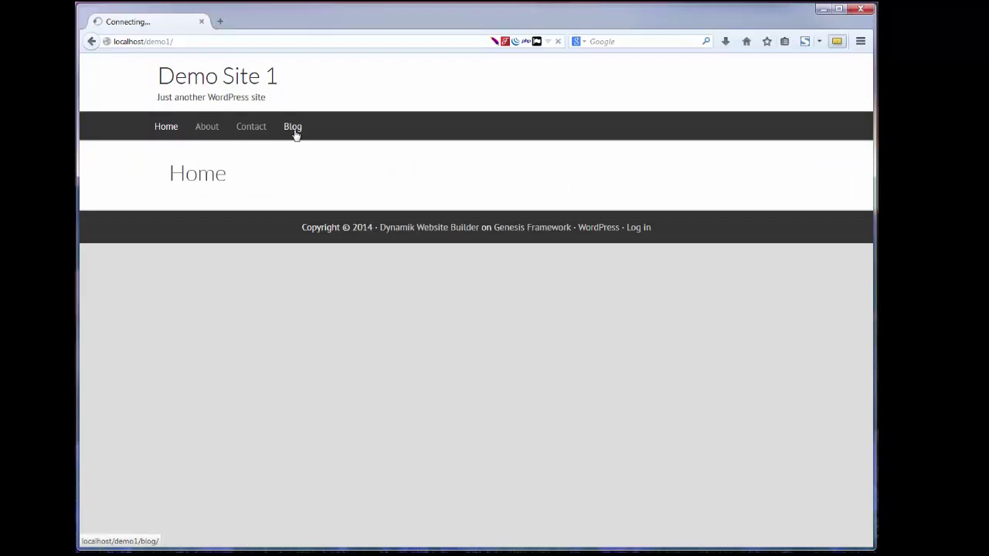
click(167, 127)
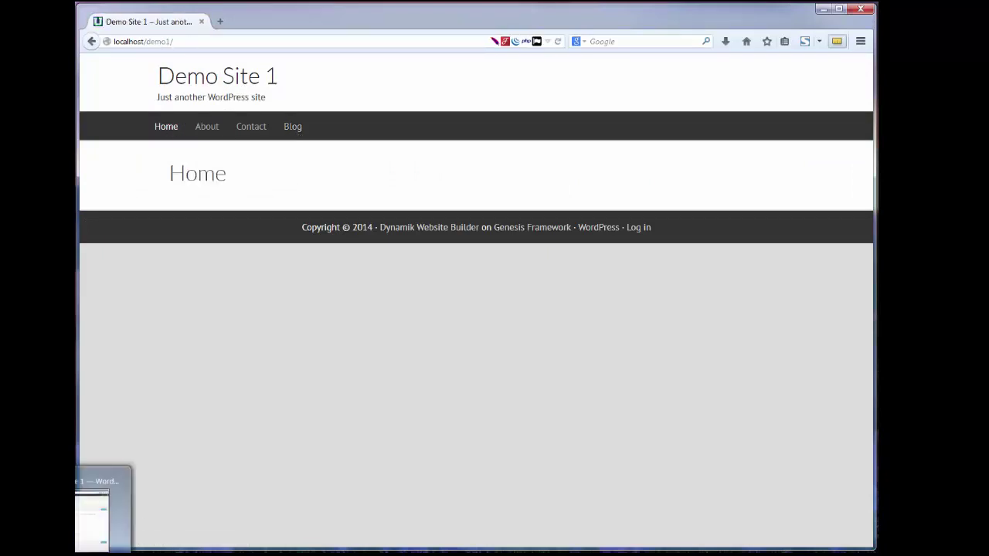
key(alt+Tab)
- From the logo type link in Dynamik Design's header options, set the Genesis site title/logo to Image logo and save the settings
mouse_move(112, 146)
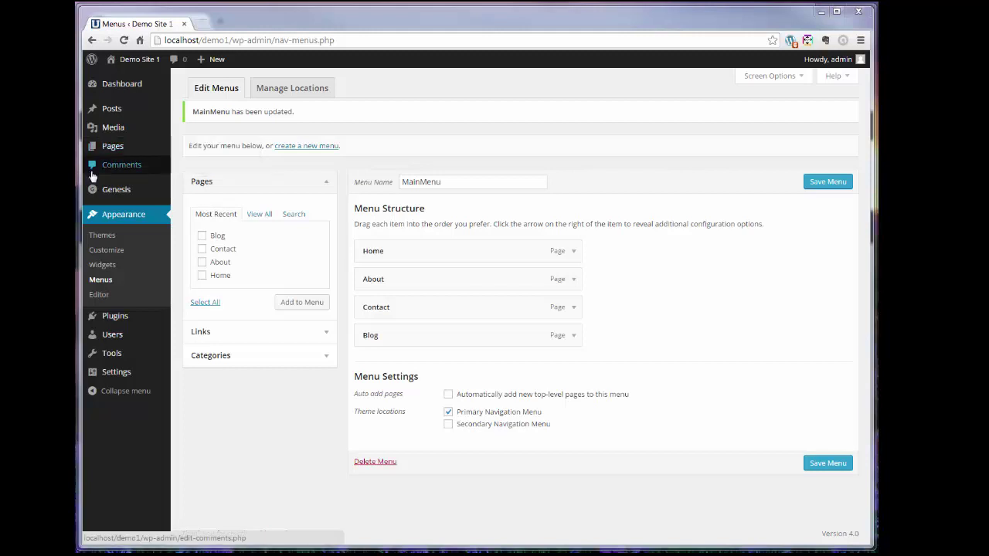
mouse_move(97, 193)
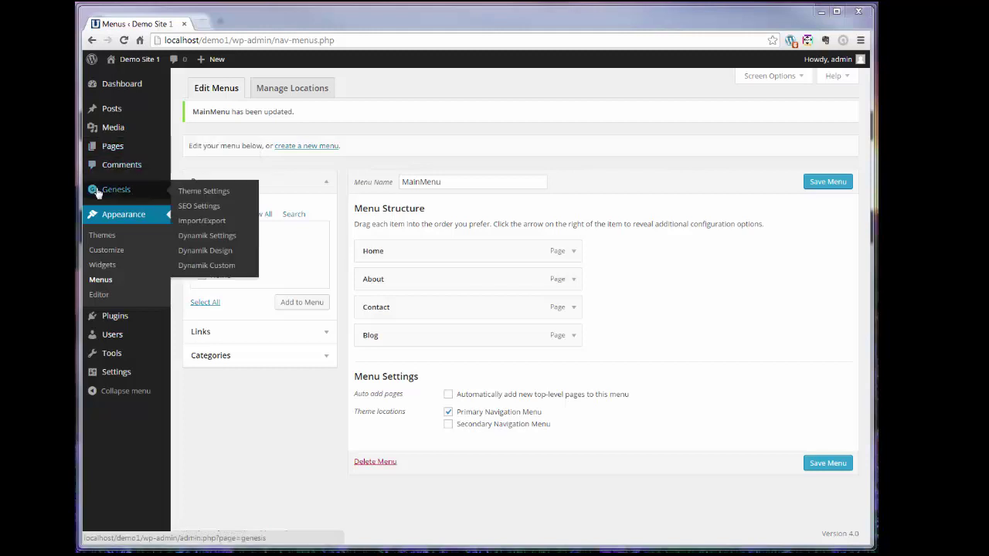
click(215, 255)
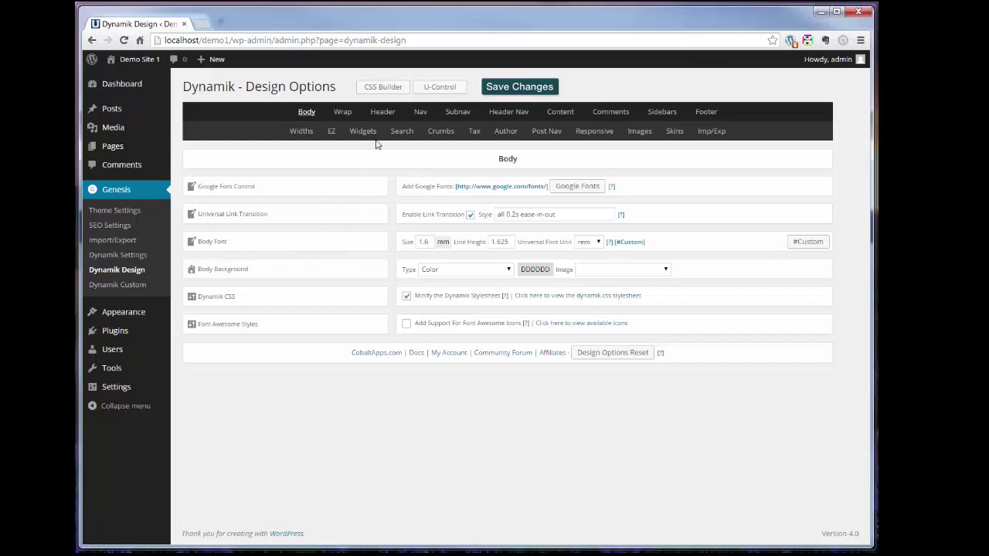
click(383, 113)
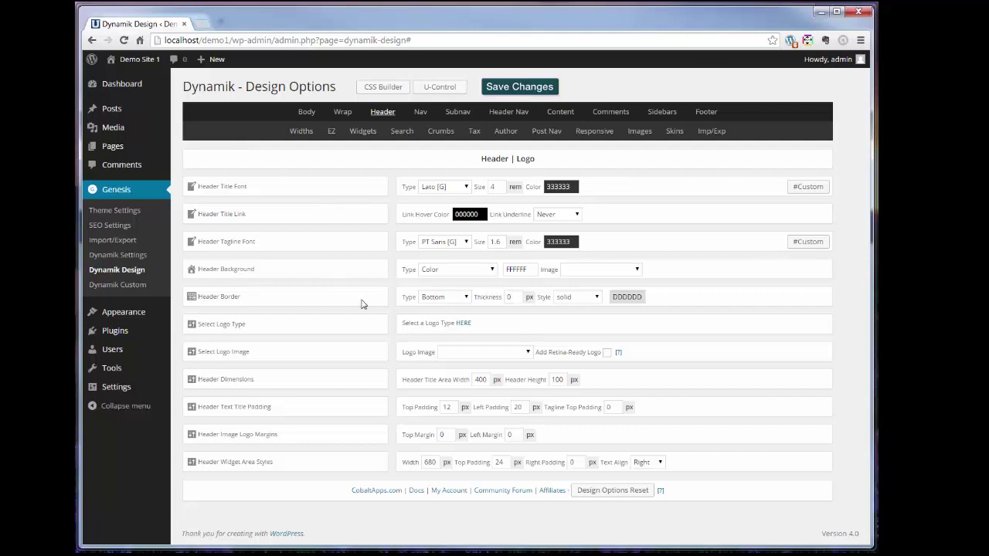
click(462, 325)
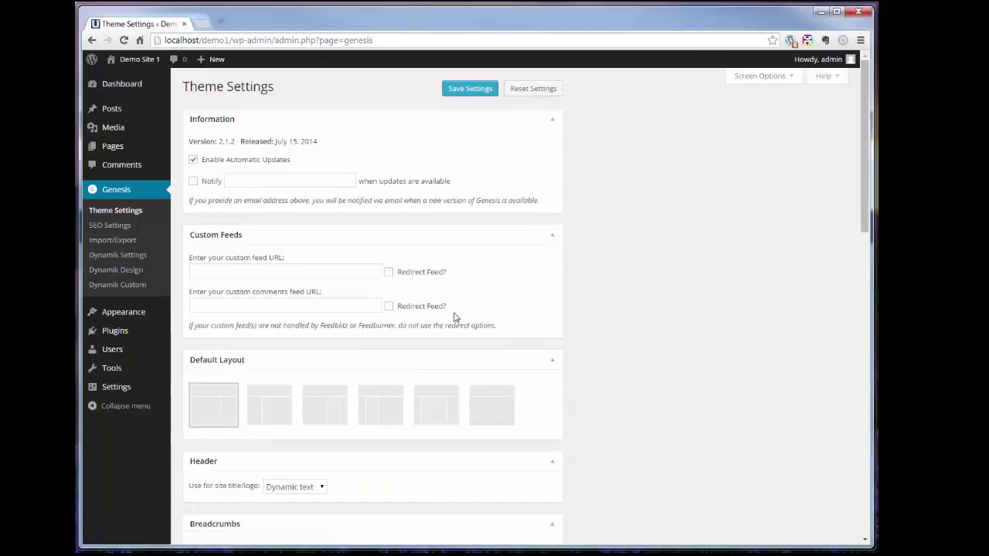
scroll(597, 307, down, 4)
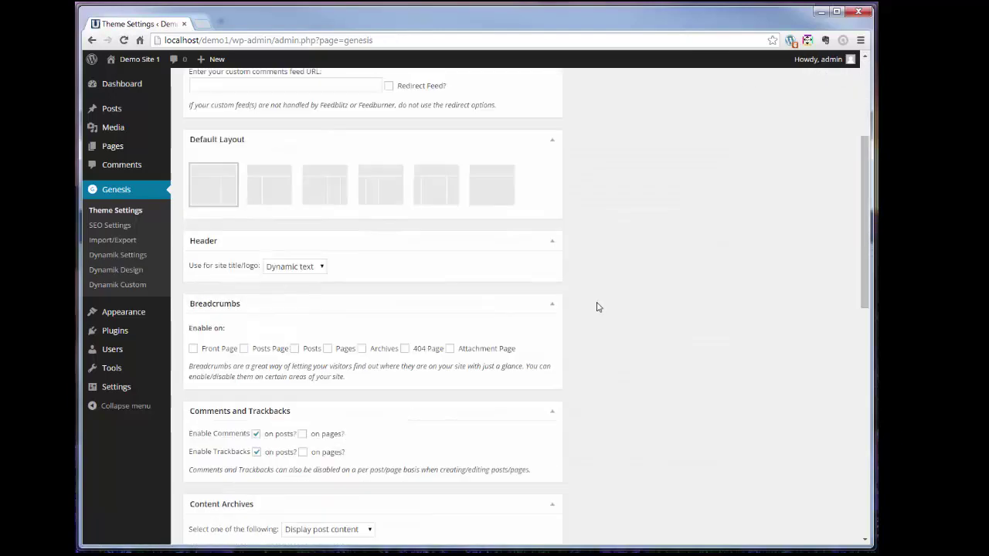
click(296, 212)
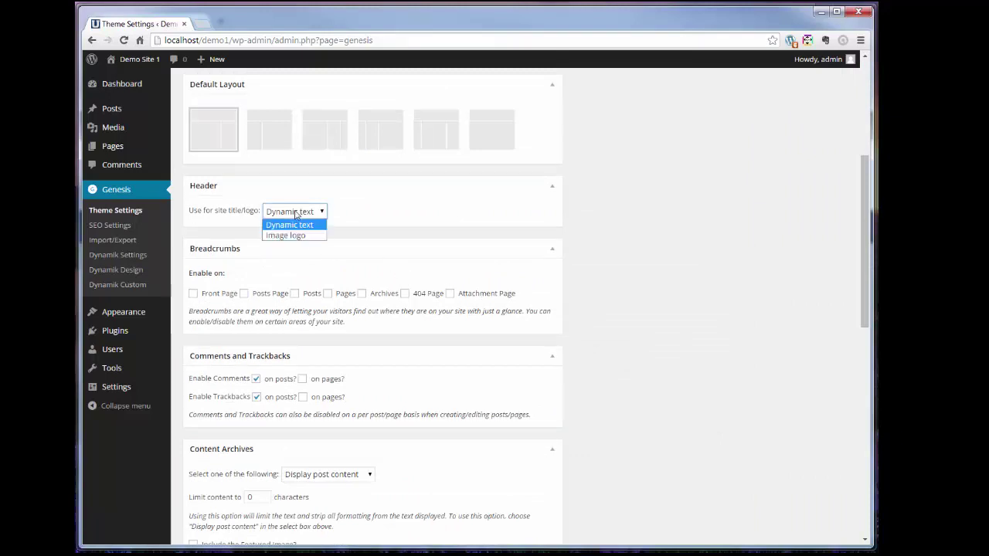
click(287, 236)
scroll(664, 234, up, 4)
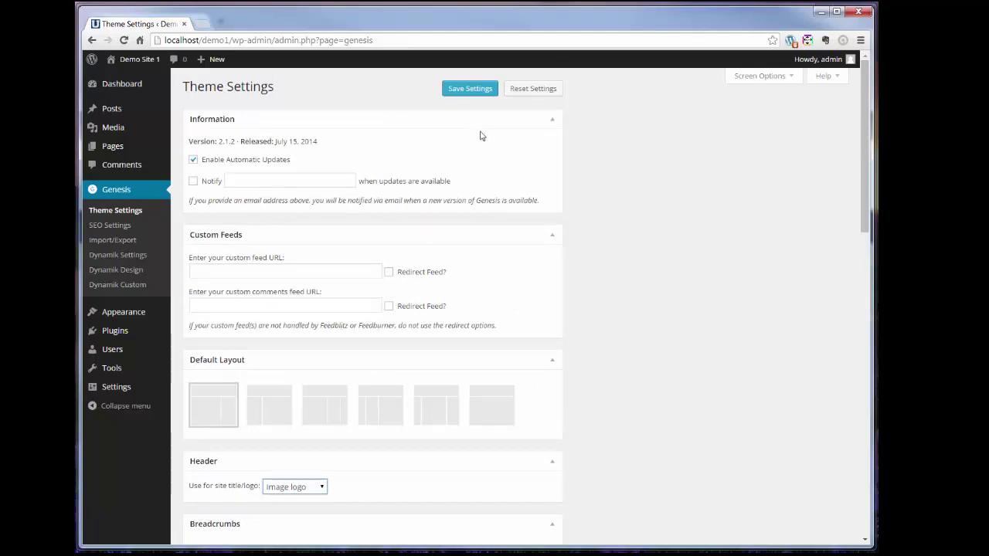
click(472, 88)
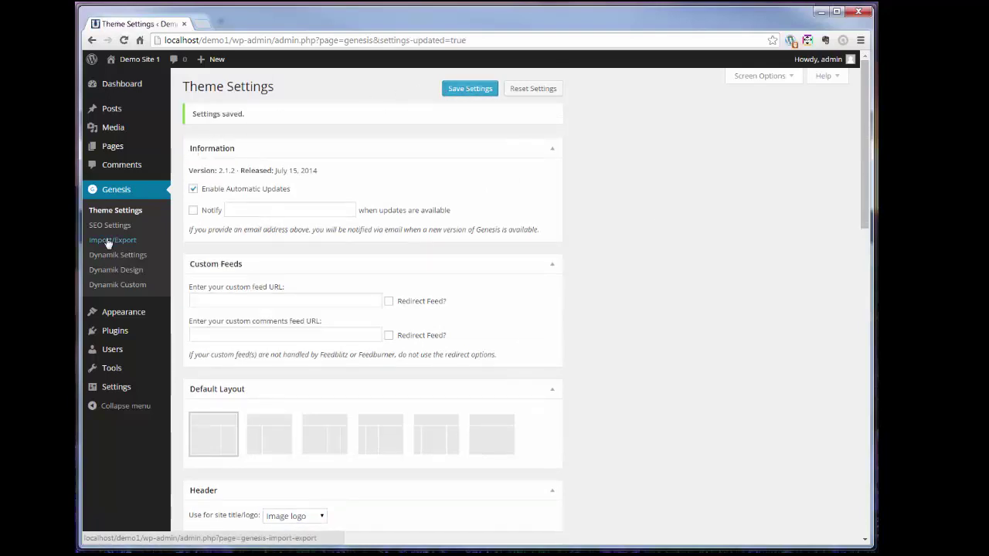
- Set Content Archives to display post excerpts, include the featured image at medium (300 × 300) size, and save the theme settings
scroll(631, 272, down, 4)
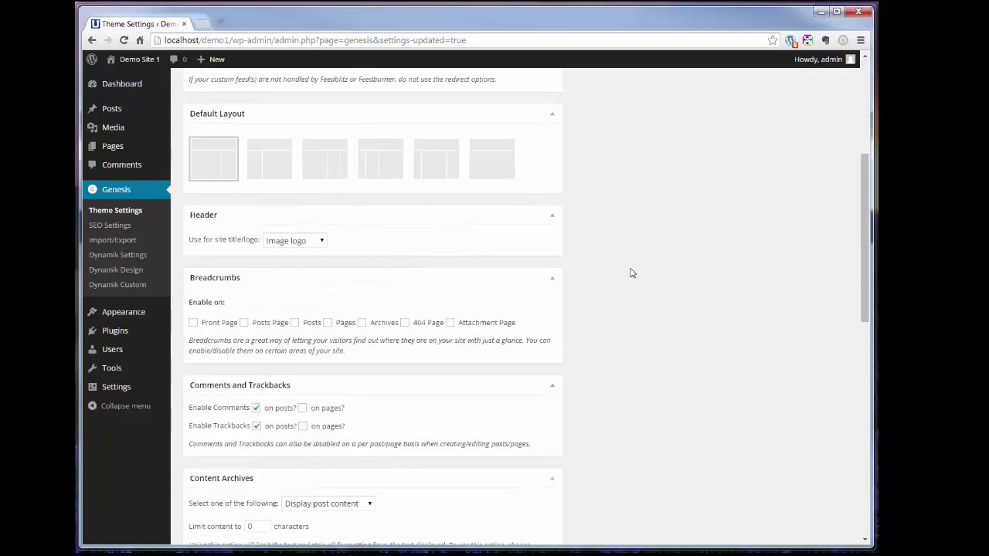
scroll(631, 272, down, 6)
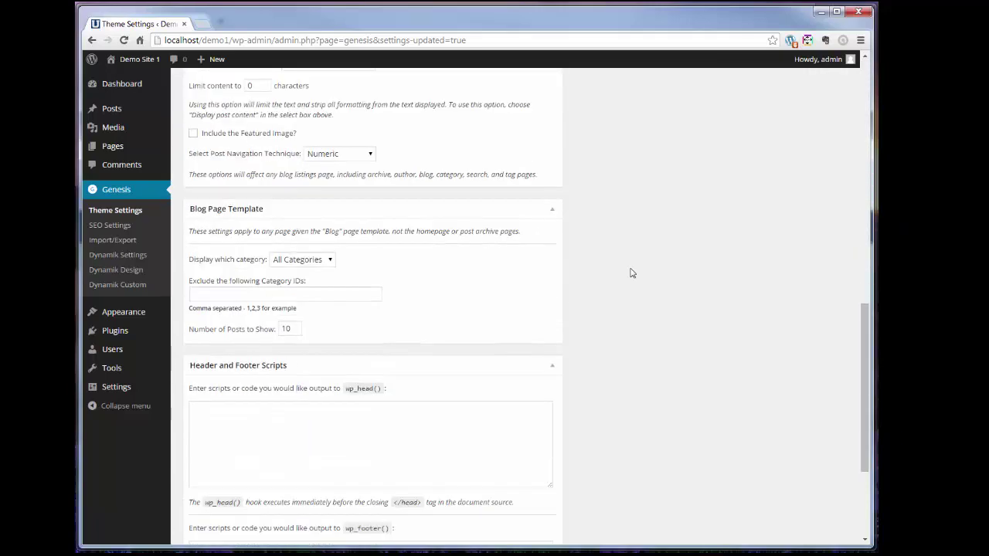
scroll(631, 272, up, 1)
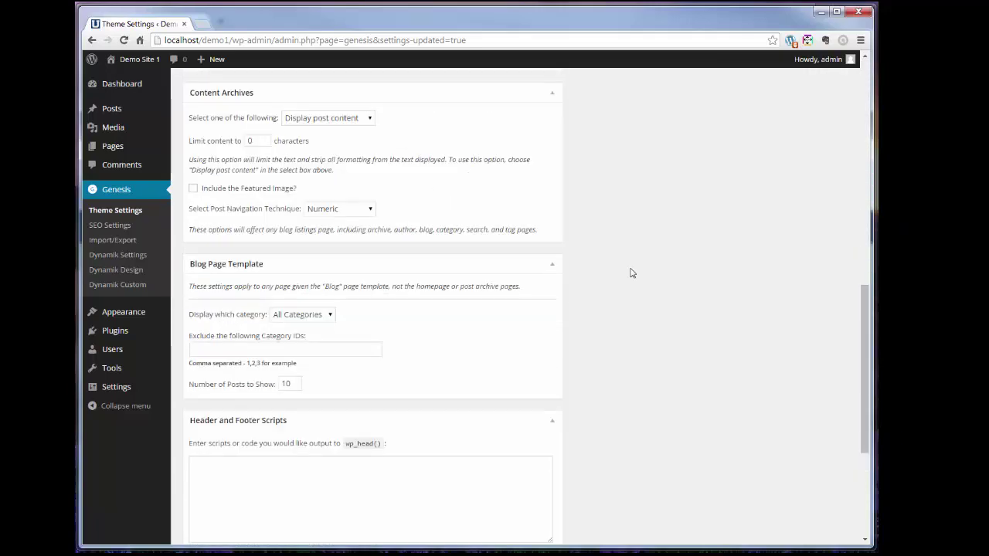
click(313, 123)
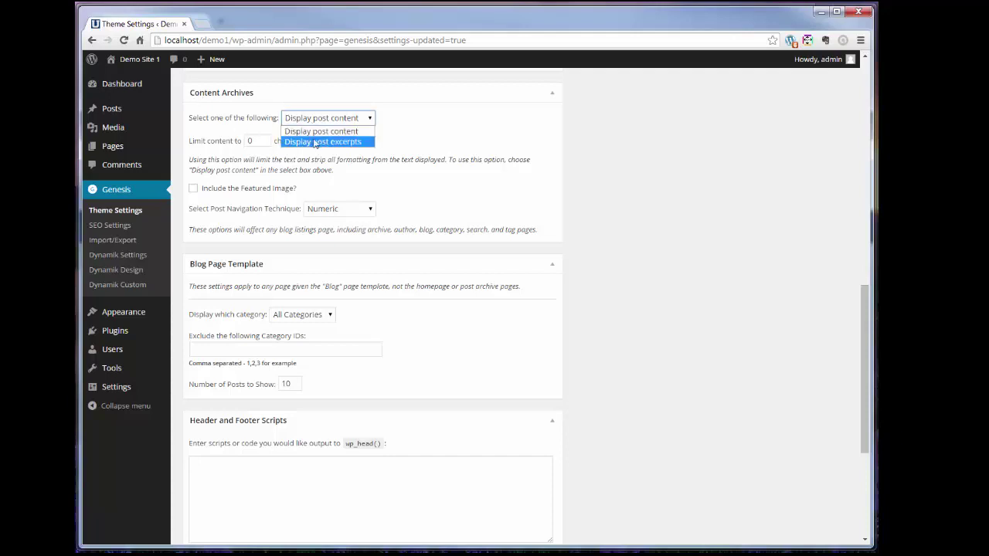
click(325, 142)
click(193, 140)
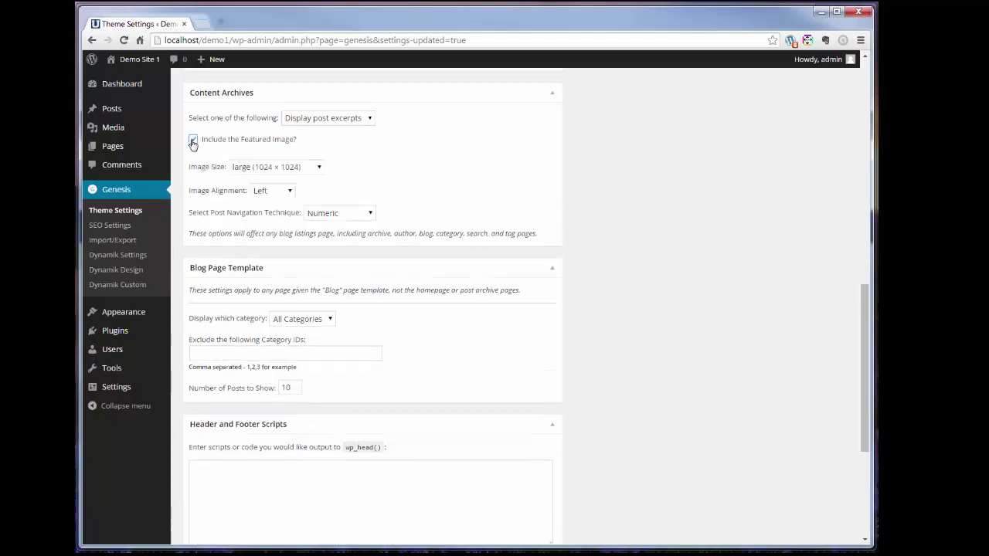
click(284, 162)
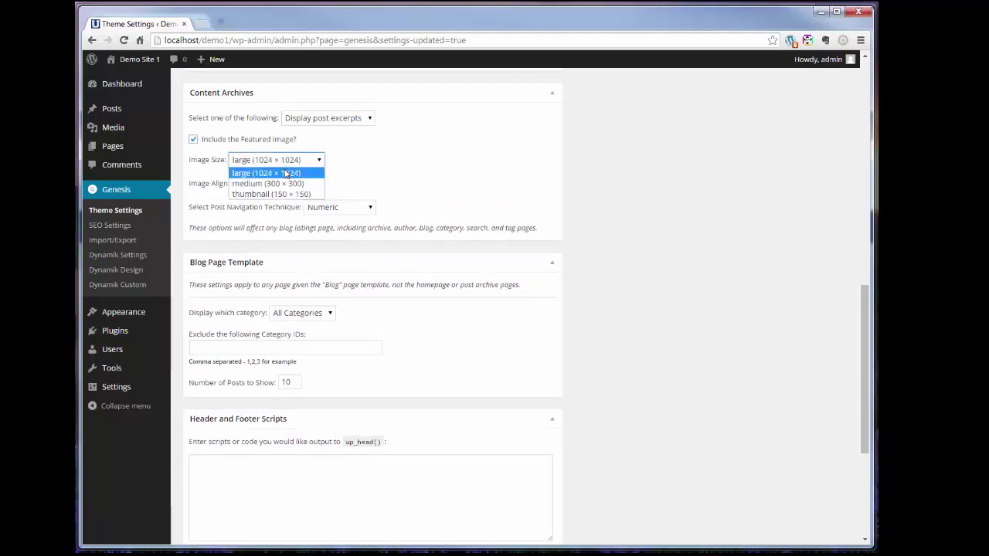
click(286, 184)
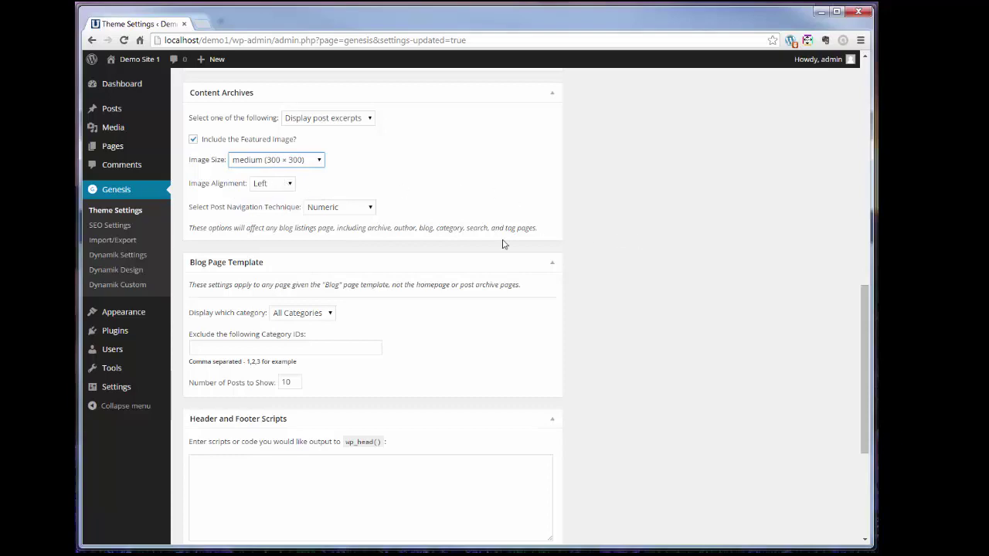
scroll(619, 245, up, 15)
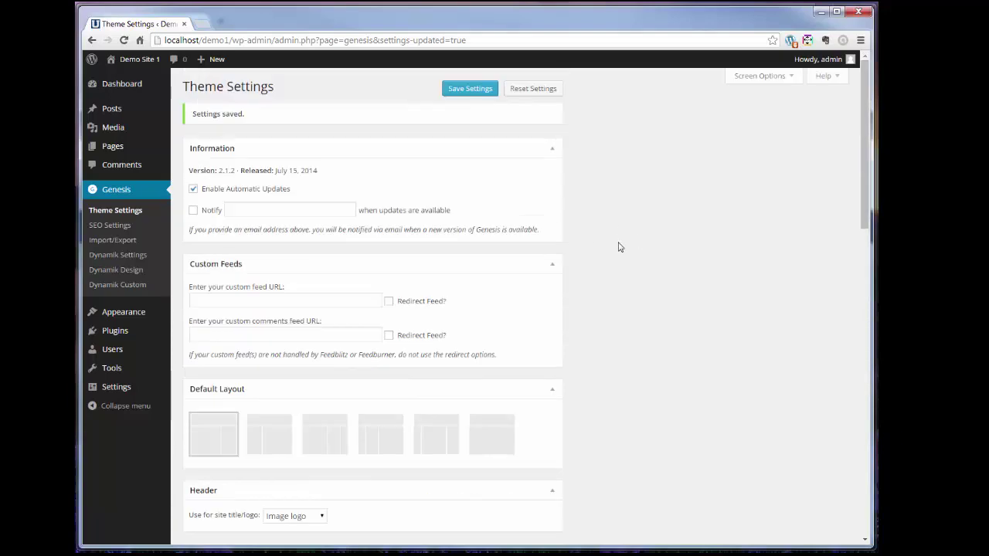
click(464, 91)
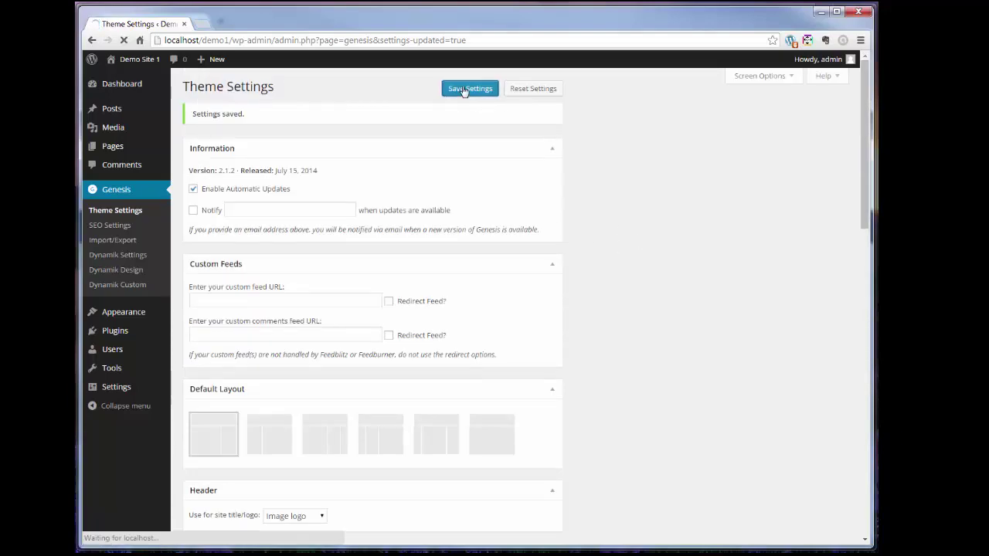
- Select your_logo.png as the logo image in Dynamik Design's header options and save the changes
click(130, 270)
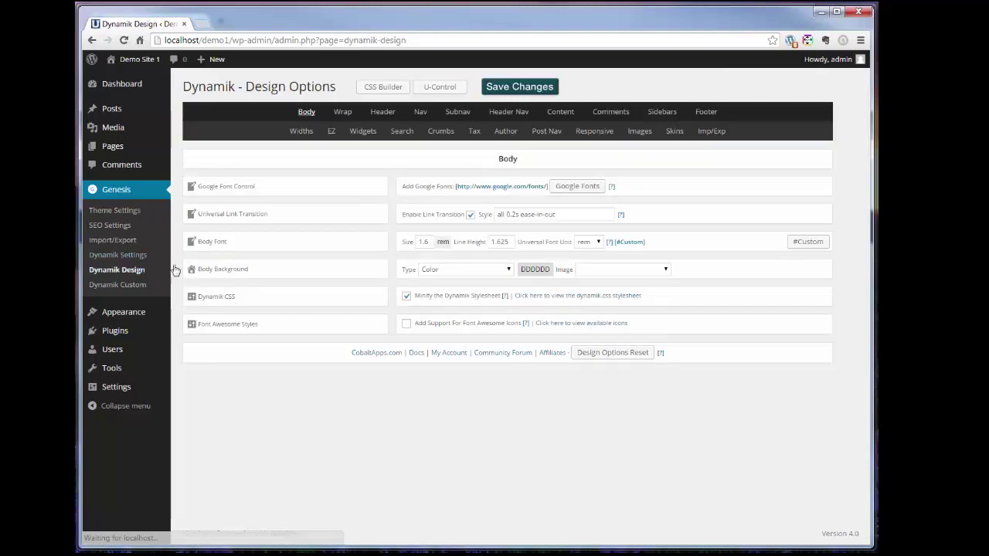
click(382, 112)
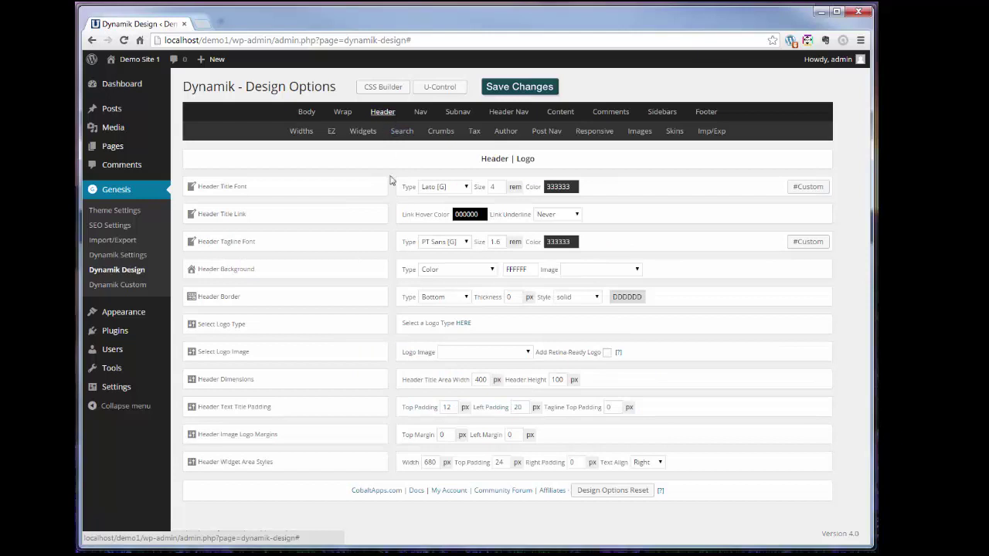
click(453, 354)
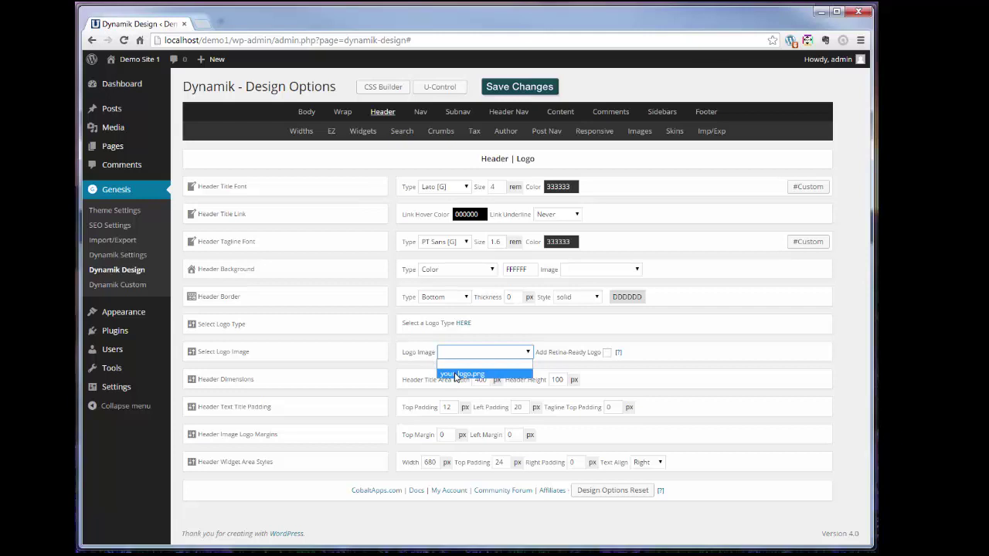
click(458, 375)
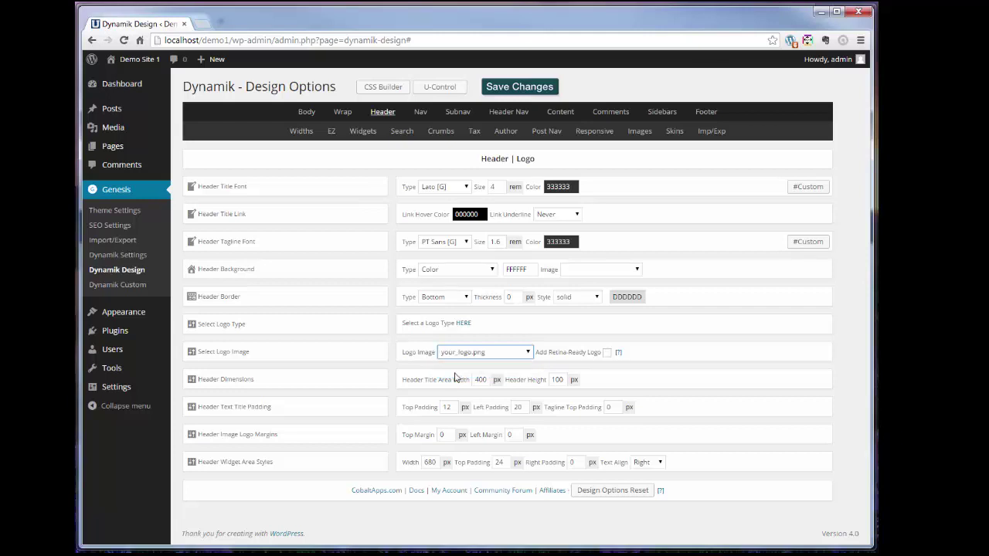
click(511, 90)
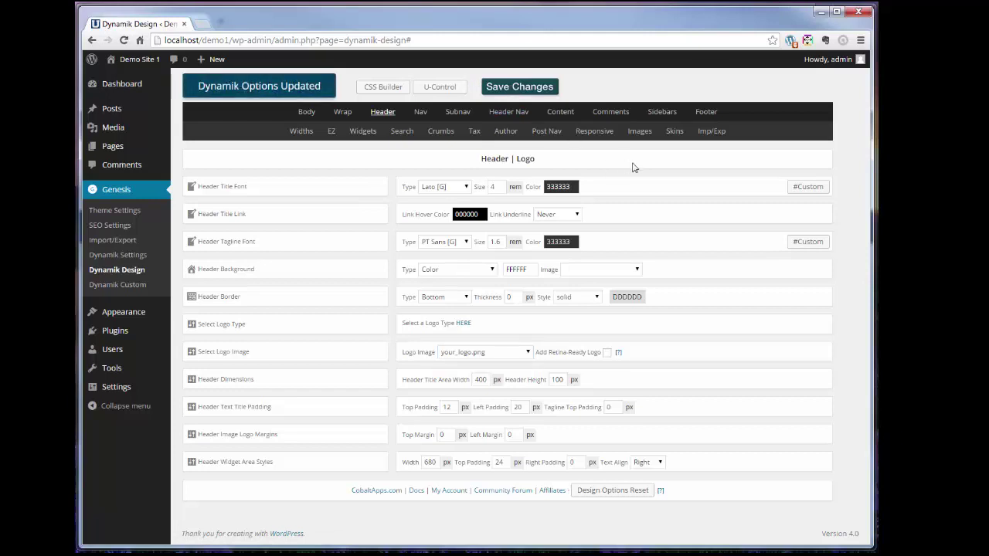
- Check the logo's dimensions among the uploaded images, then set the Header Title Area Width to 440 px and save
click(640, 131)
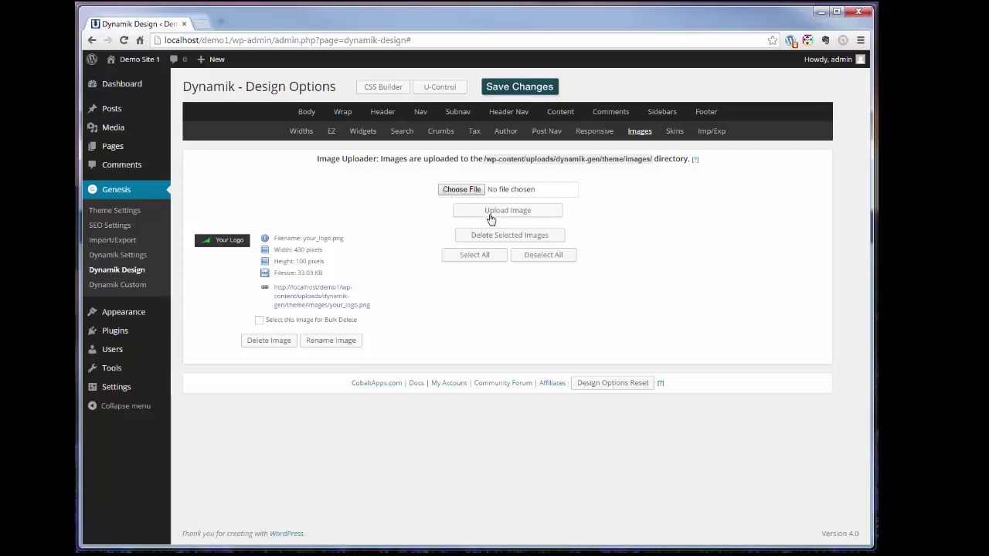
click(383, 111)
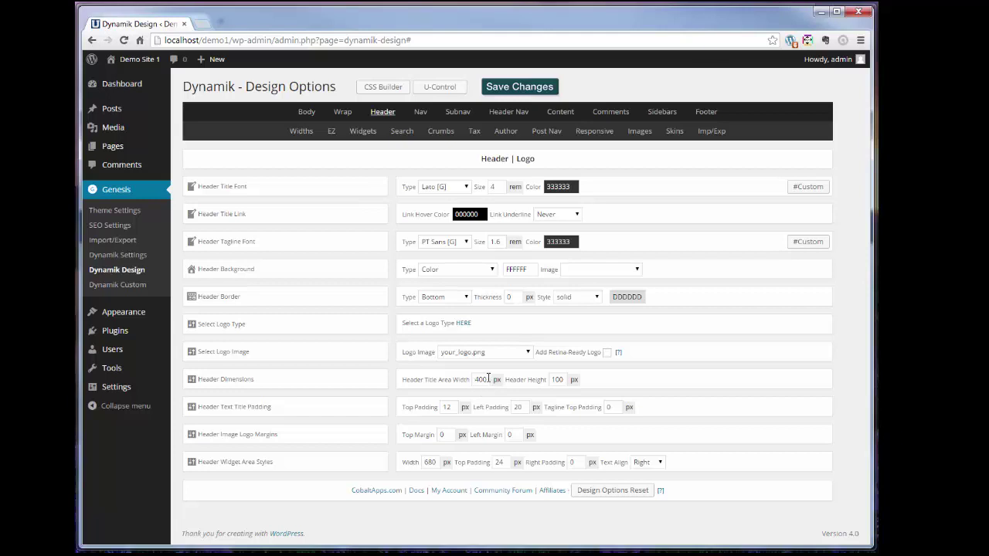
click(492, 380)
key(BackSpace)
text(40)
click(526, 87)
- Check the logo on the Home, About and Contact pages of the live site in the other browser
key(alt+Tab)
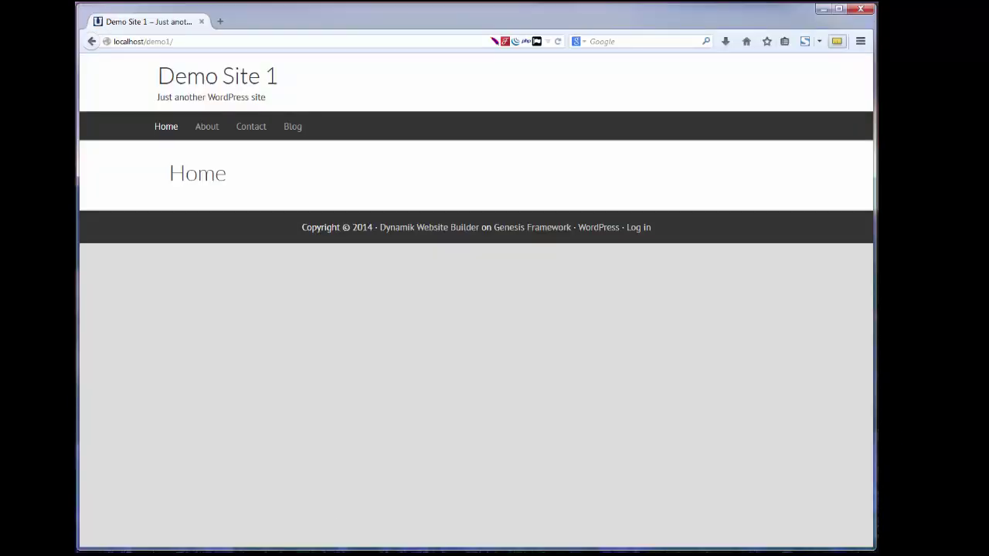
click(238, 75)
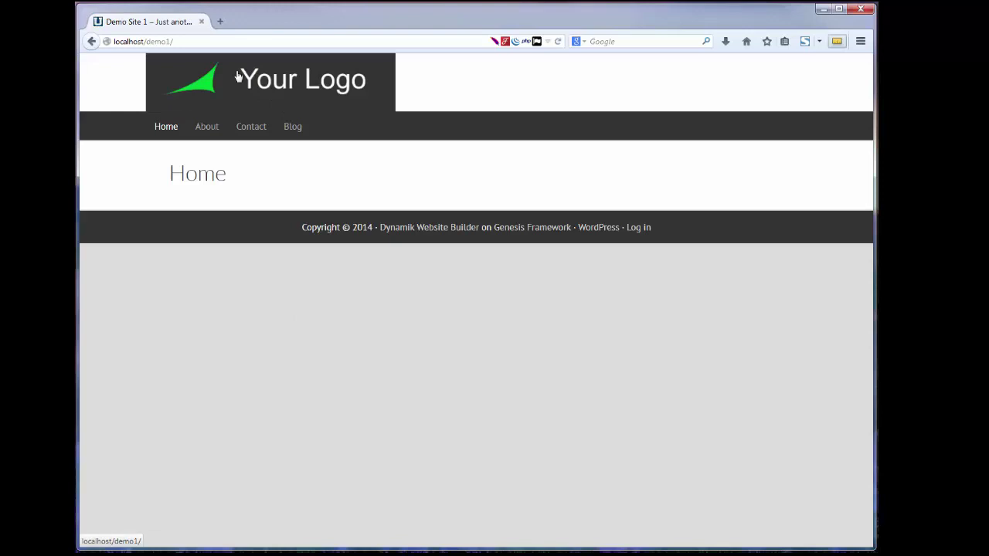
click(210, 135)
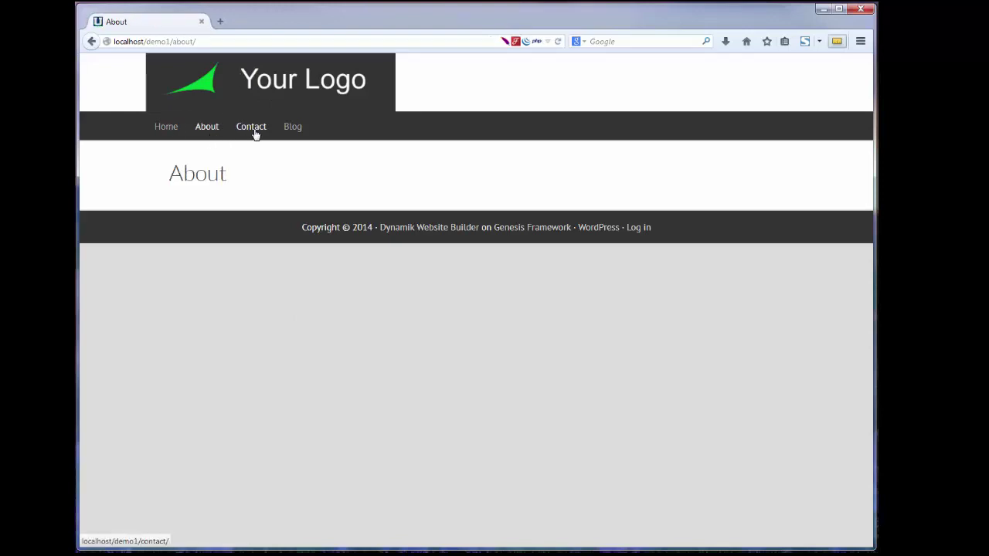
click(255, 134)
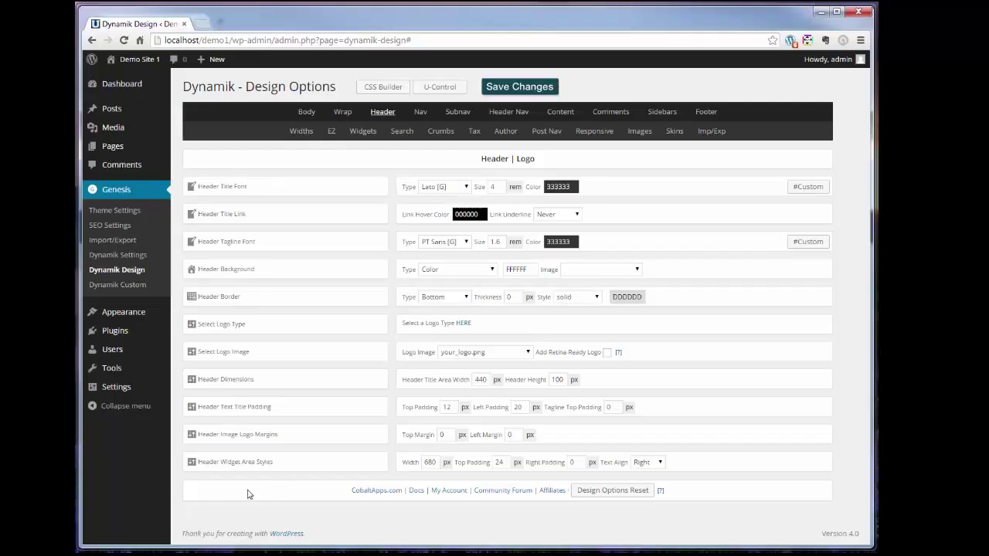
- Return to Dynamik Design, set the Nav main font size to 2.0 rem, and save the changes
click(420, 112)
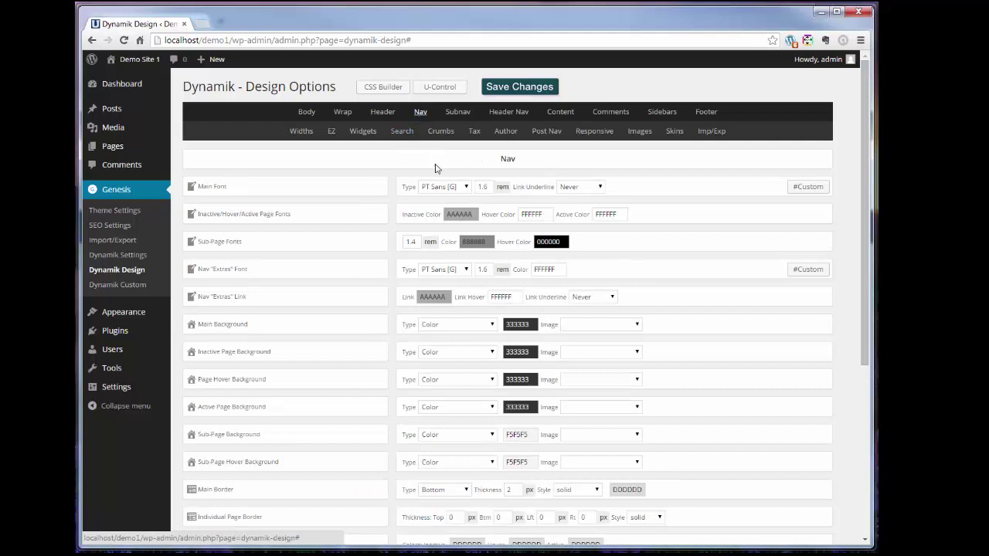
drag(492, 187, 474, 189)
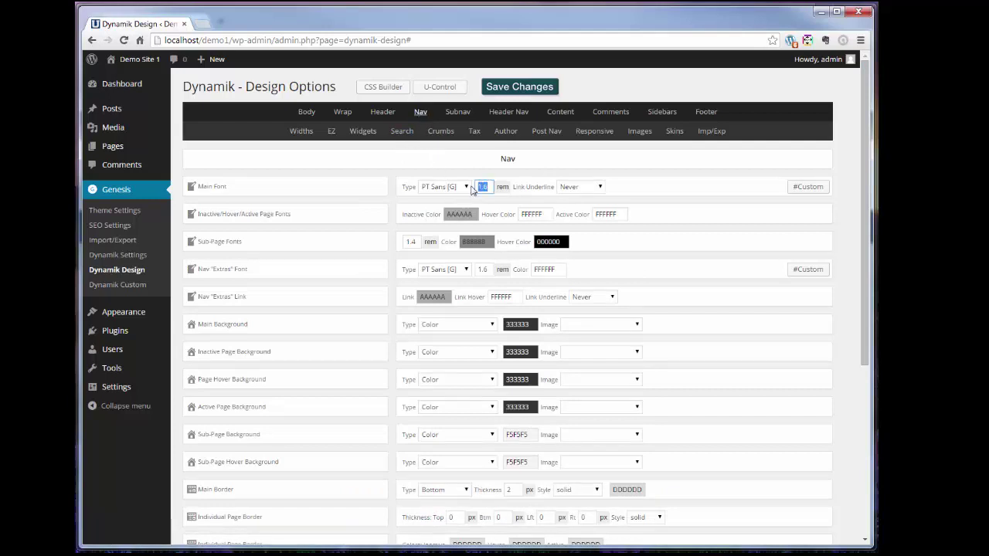
text(2.0)
click(519, 87)
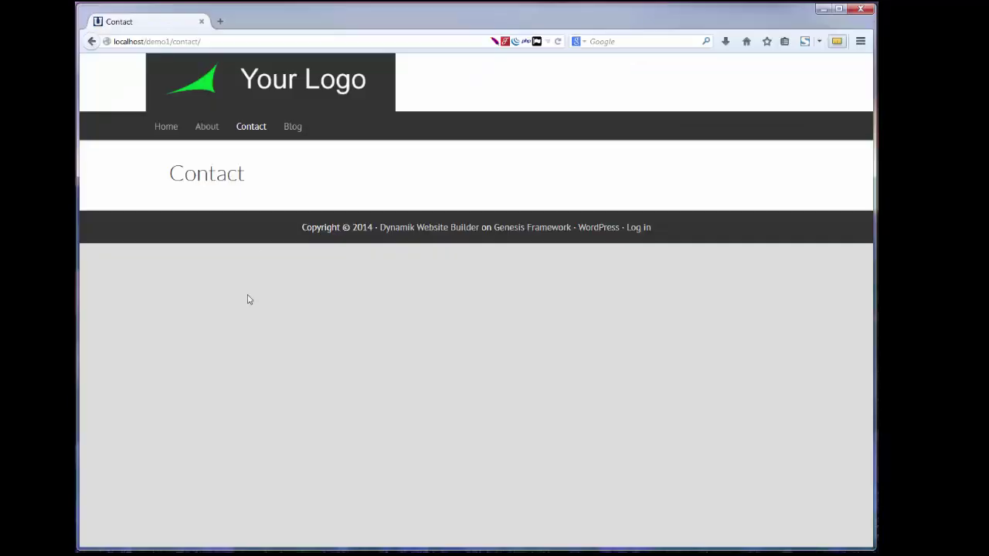
- Check the navigation font on the live home page, and open the EZ-Widget Area options in Dynamik Design
click(306, 82)
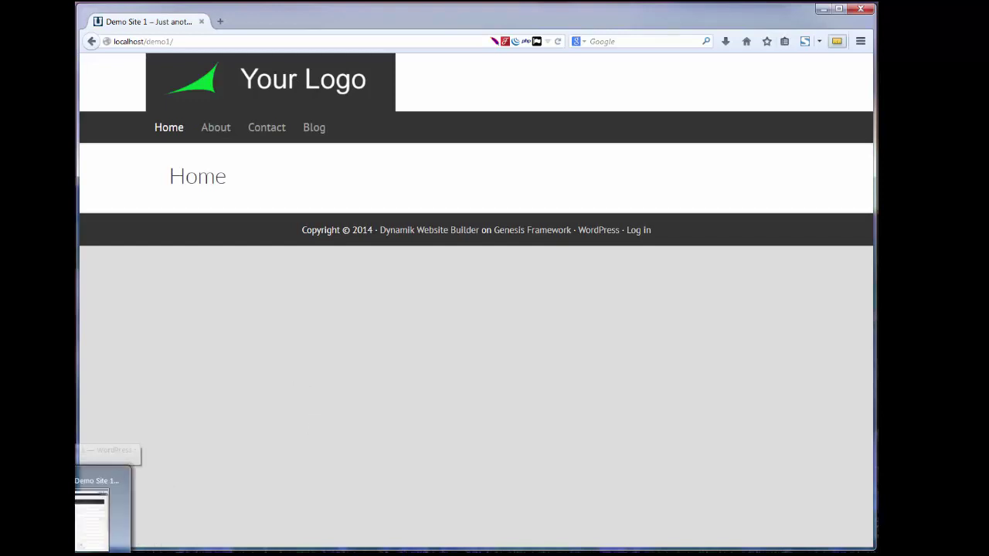
click(104, 502)
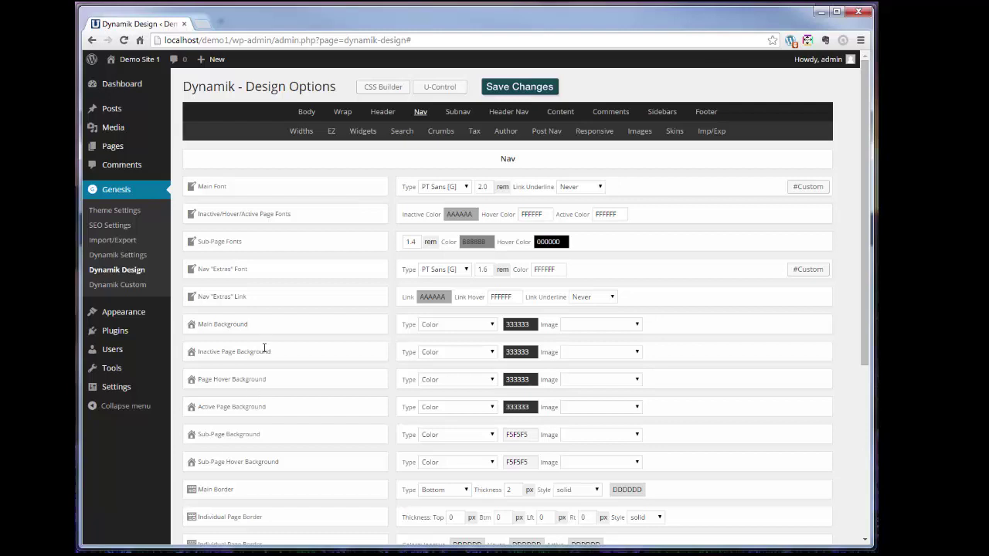
click(331, 131)
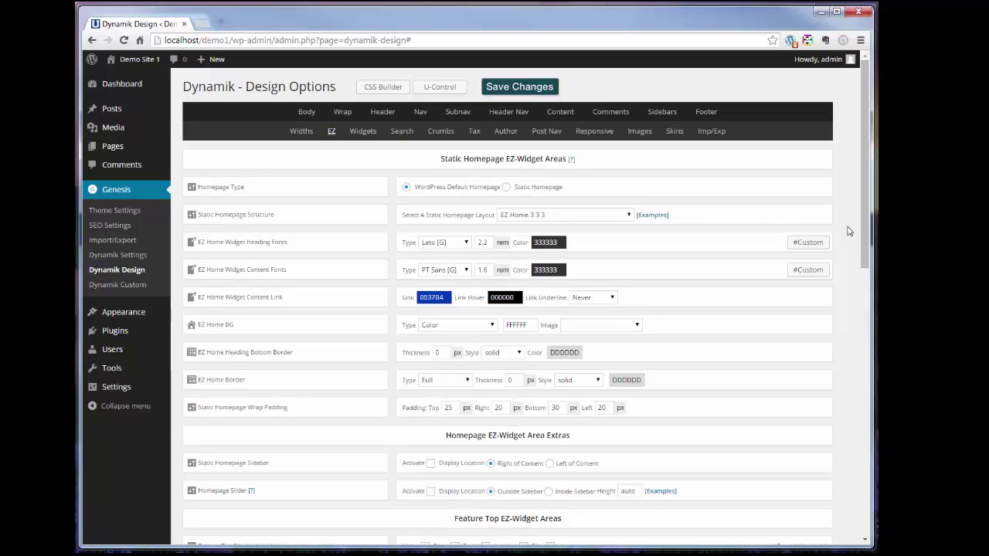
- Enable the Fat Footer on all display locations, set its structure to EZ Fat Footer 3, and save the changes
scroll(849, 231, down, 3)
scroll(849, 232, down, 3)
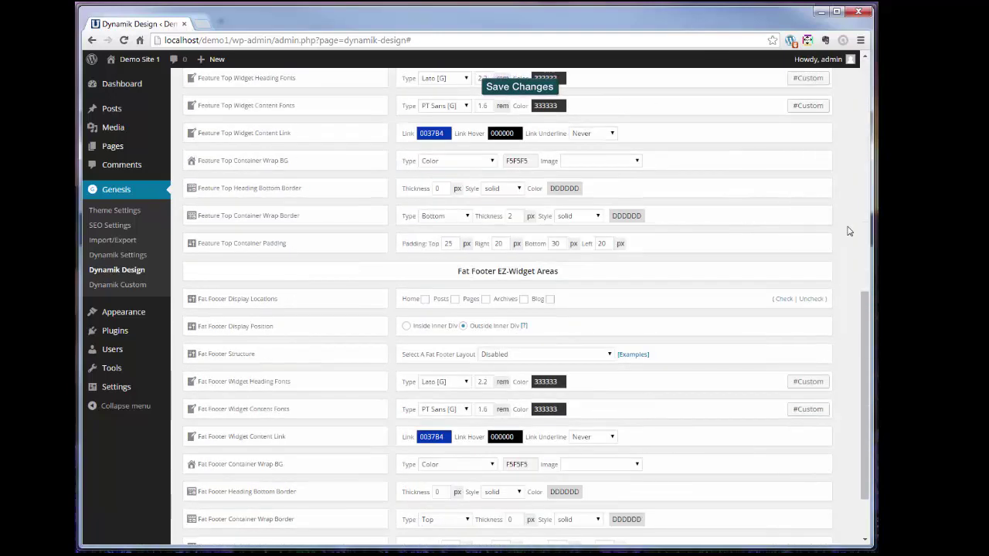
scroll(849, 231, down, 1)
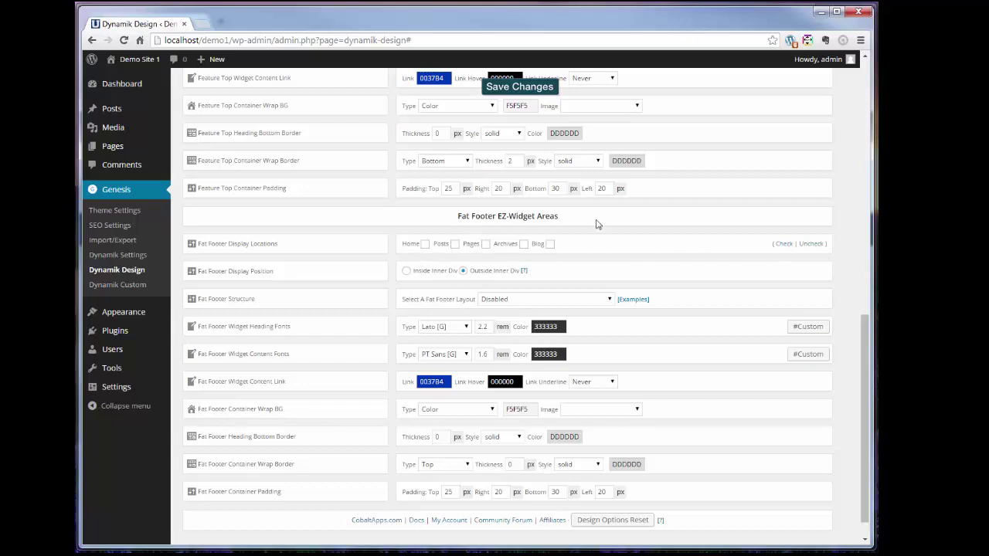
click(782, 244)
click(556, 299)
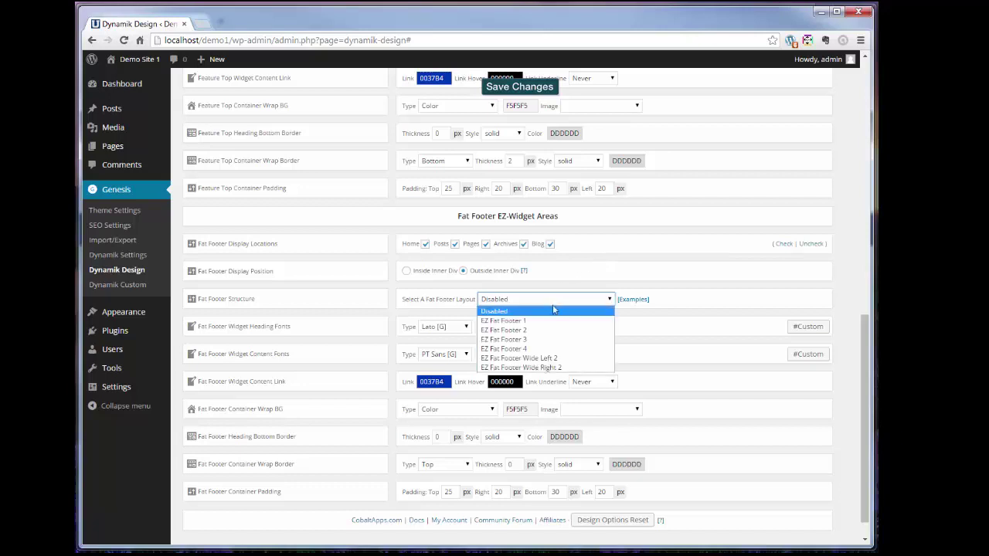
click(546, 340)
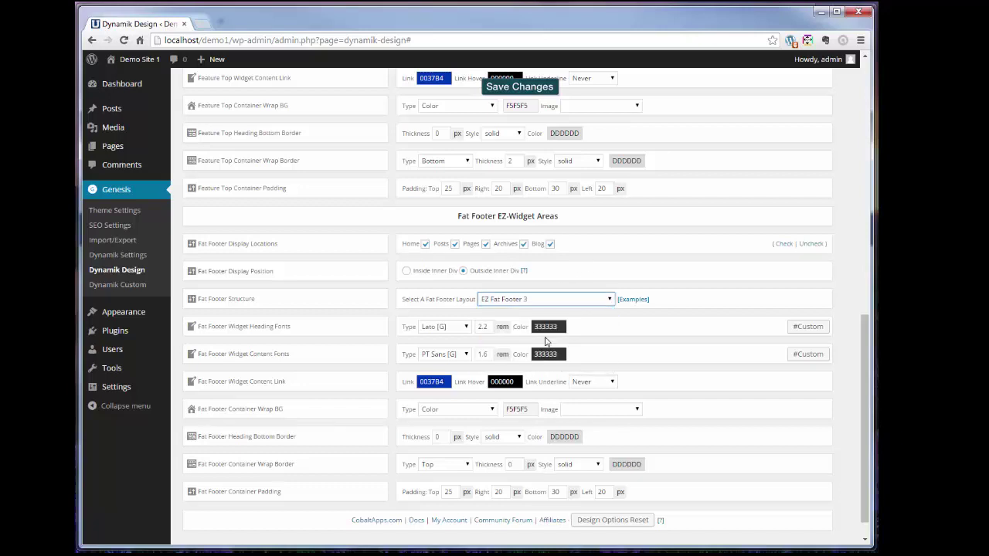
click(520, 88)
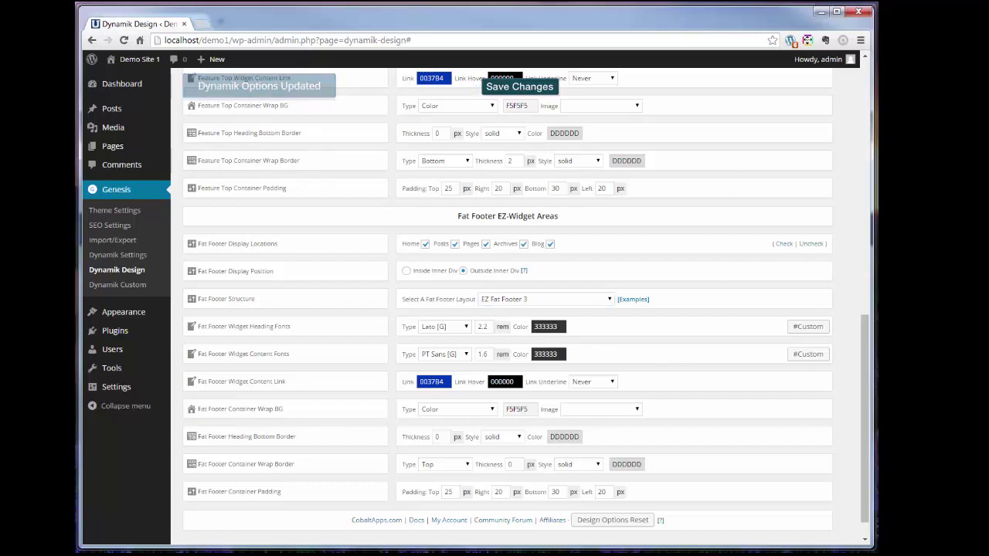
- Reload the live home page in the other browser to check the fat footer, and return to Dynamik Design
key(alt+Tab)
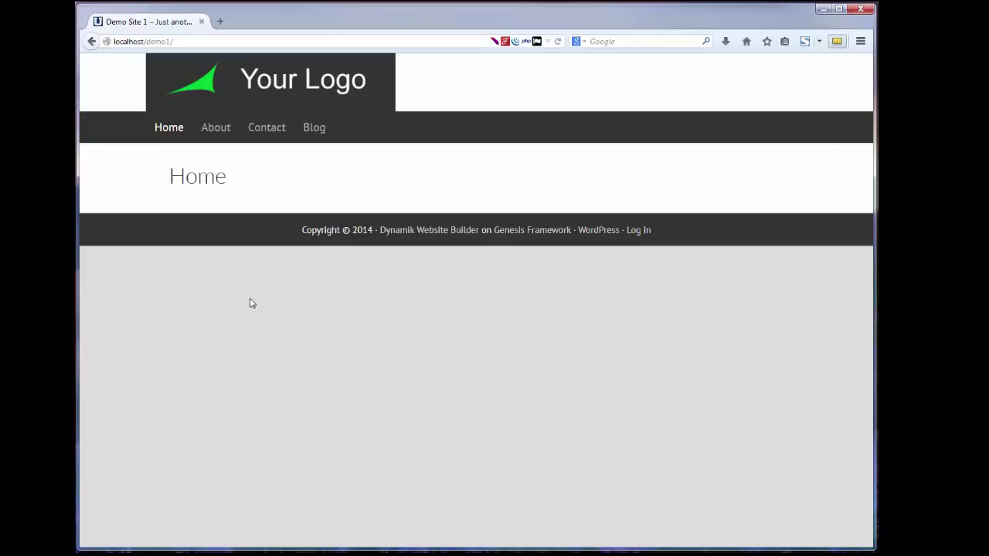
click(252, 81)
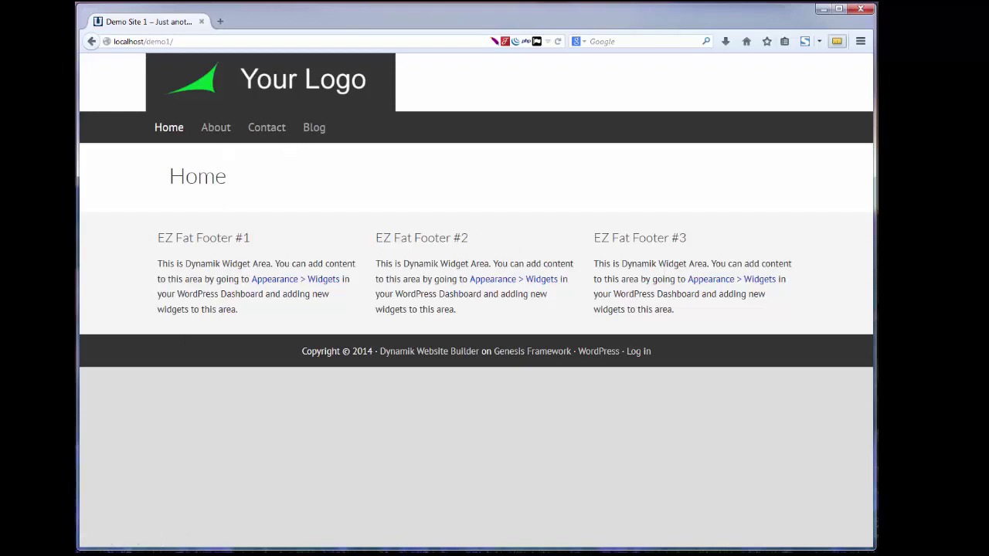
mouse_move(103, 553)
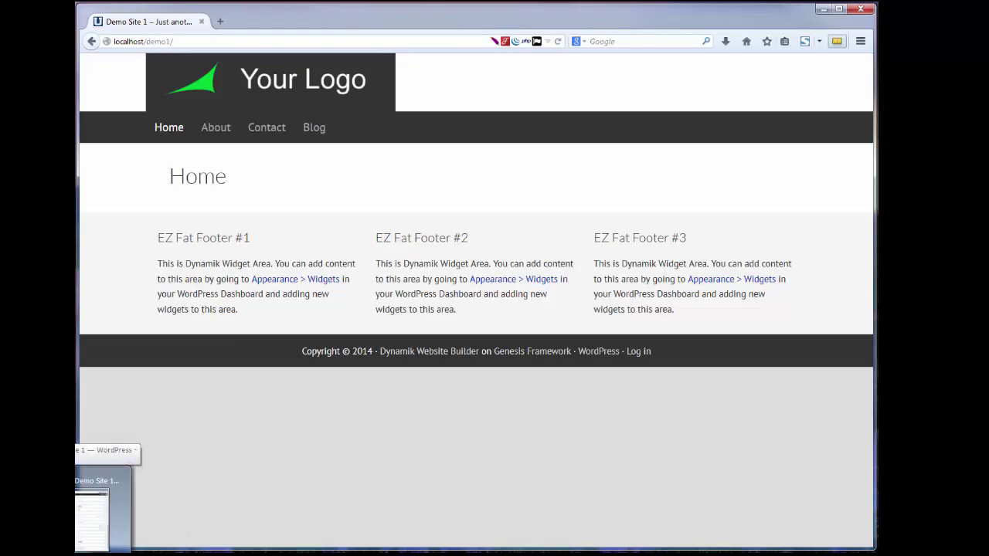
click(94, 510)
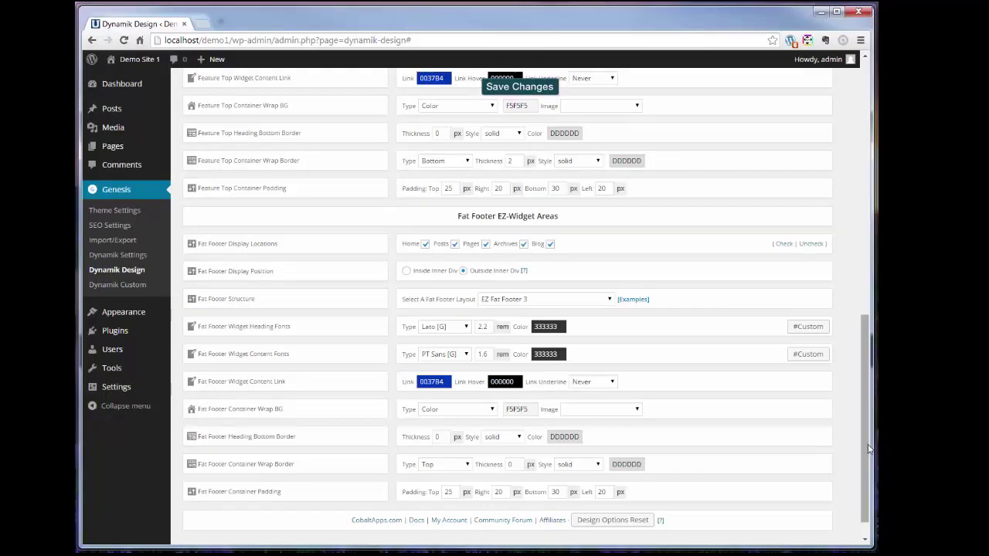
- Set the Fat Footer Container Wrap BG color to CCCCCC and save the changes
scroll(870, 451, down, 1)
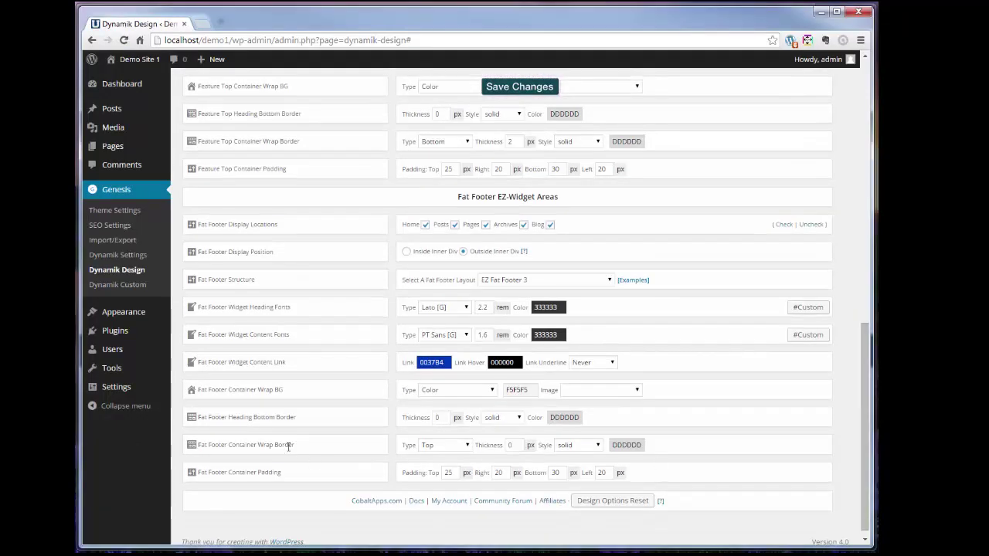
click(451, 391)
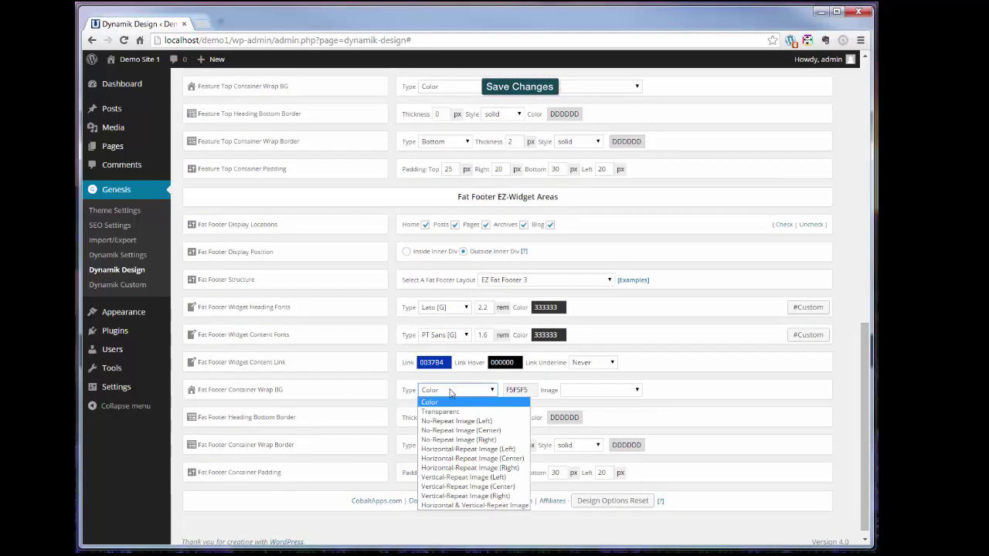
click(451, 392)
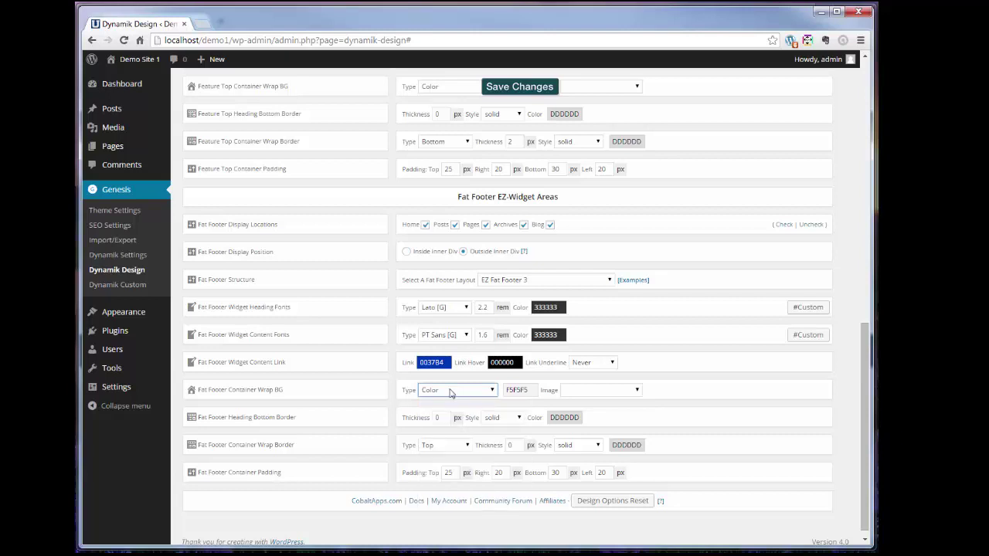
click(529, 390)
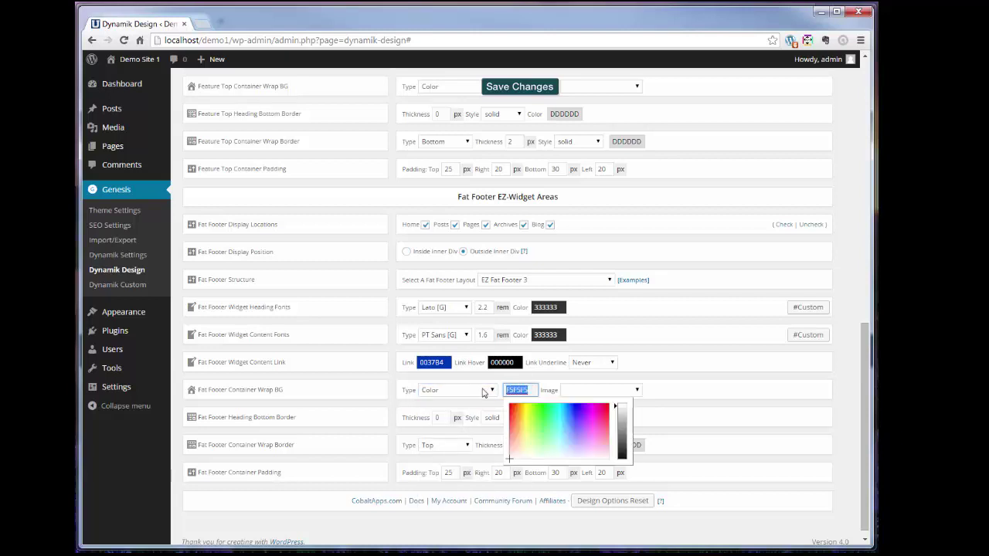
text(CCCCCC)
click(527, 88)
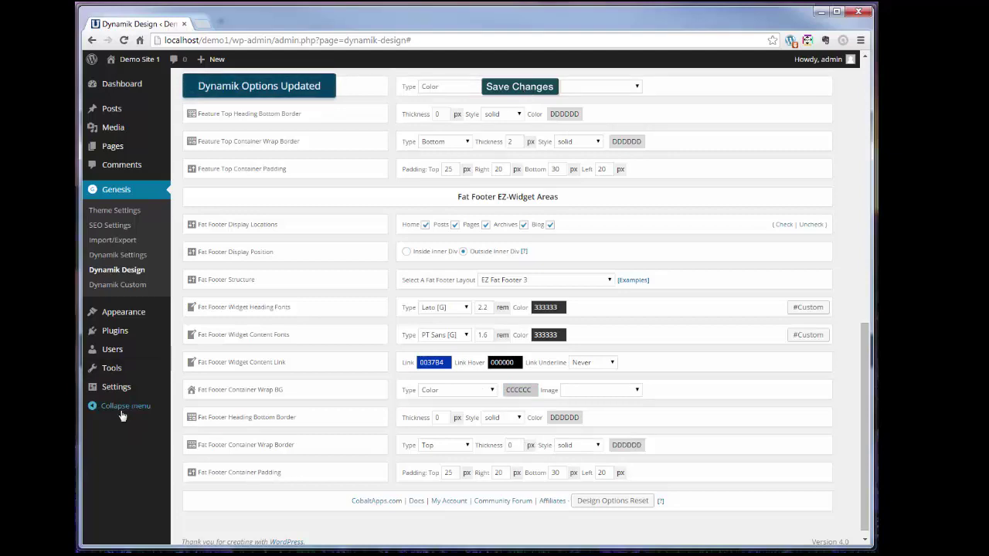
- Check the fat footer's background color on the reloaded live home page, and return to the WordPress admin
key(alt+Tab)
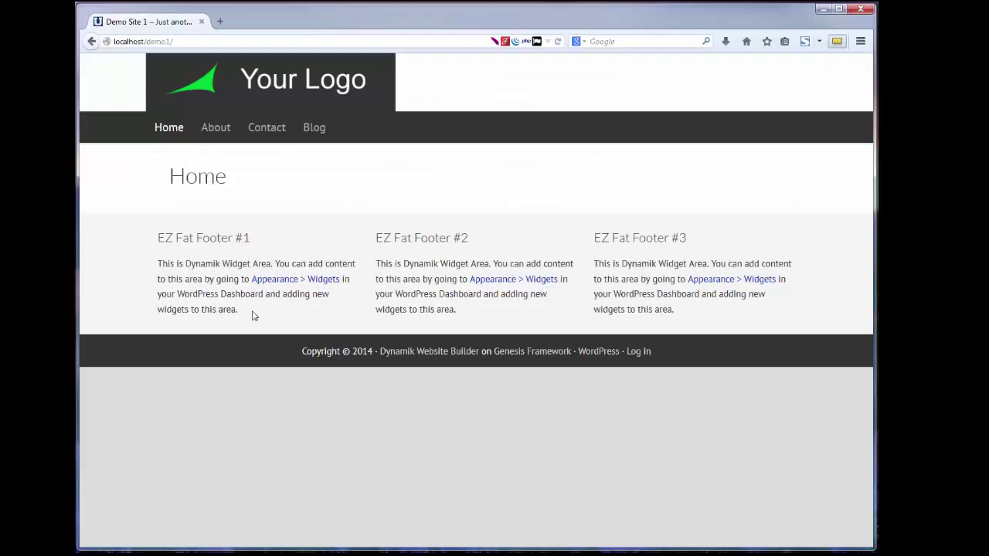
click(302, 80)
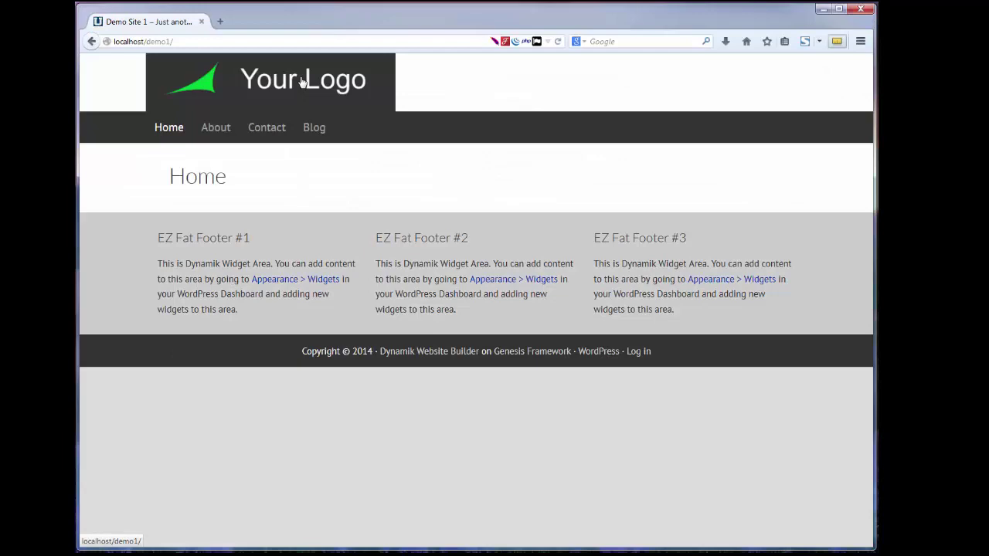
key(alt+Tab)
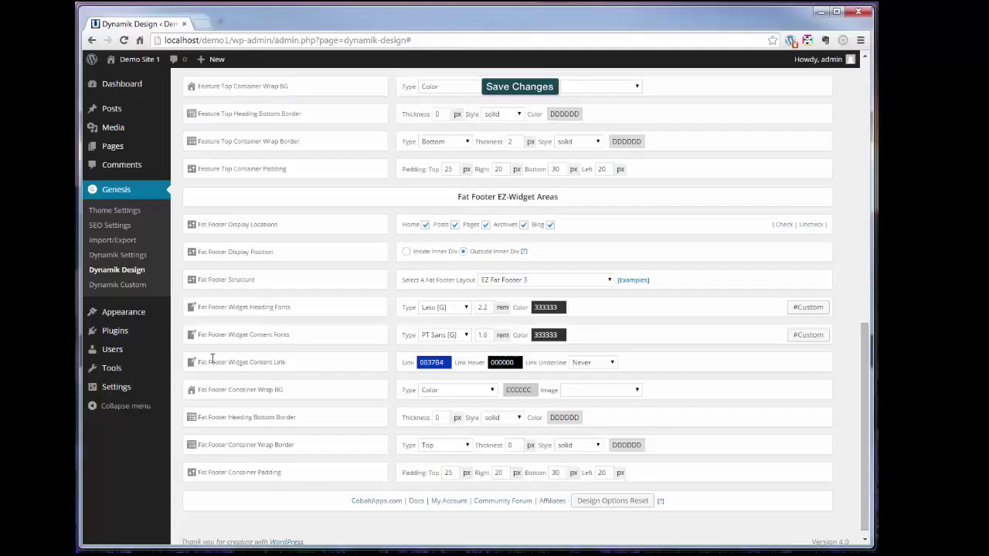
- In the Widgets admin, add Pages to EZ Fat Footer 1, Recent Posts to EZ Fat Footer 2, and Recent Comments to EZ Fat Footer 3
mouse_move(150, 313)
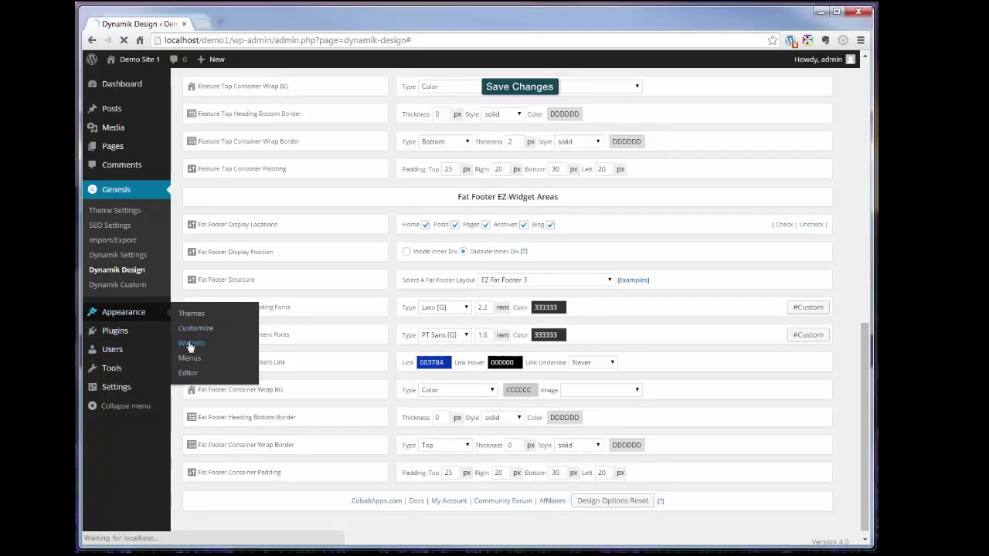
click(191, 343)
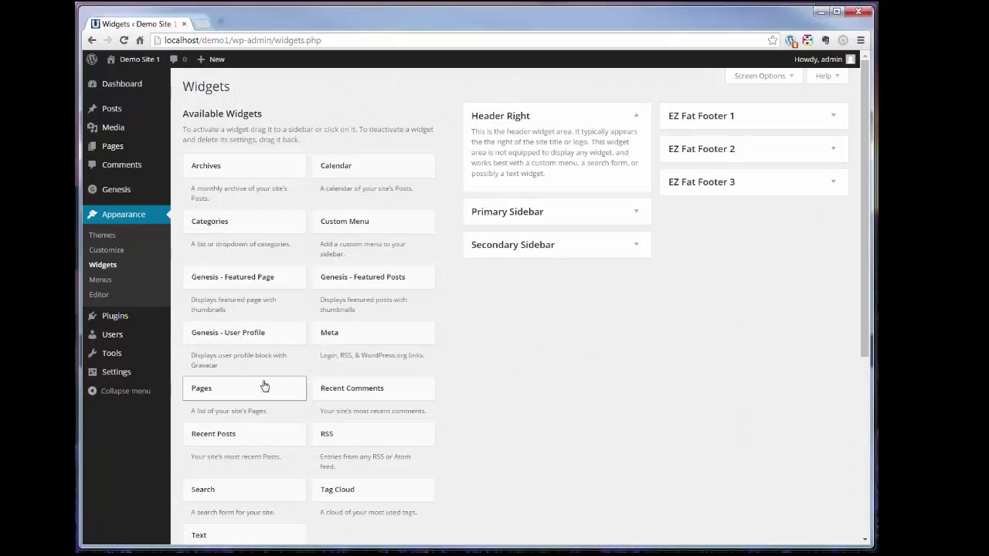
drag(265, 386, 748, 115)
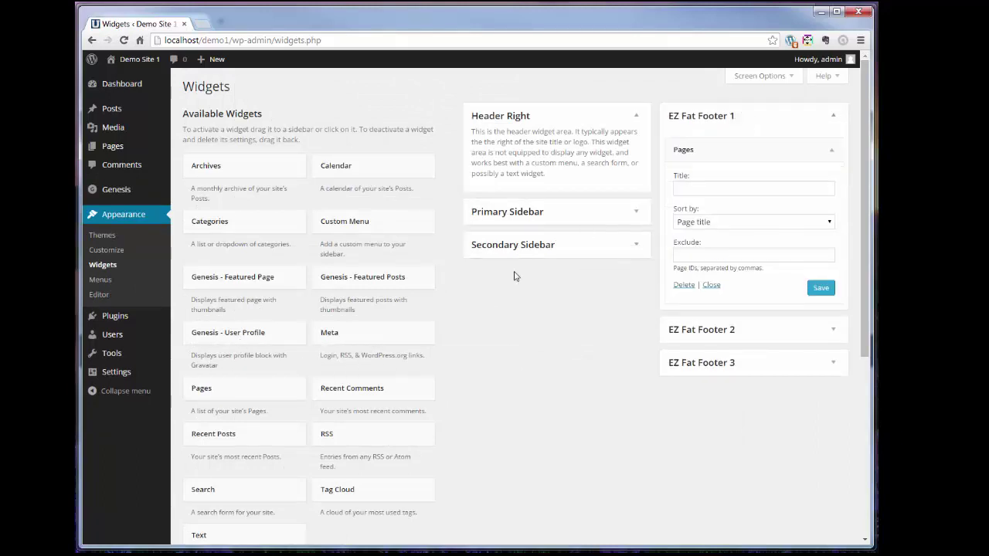
drag(244, 434, 755, 323)
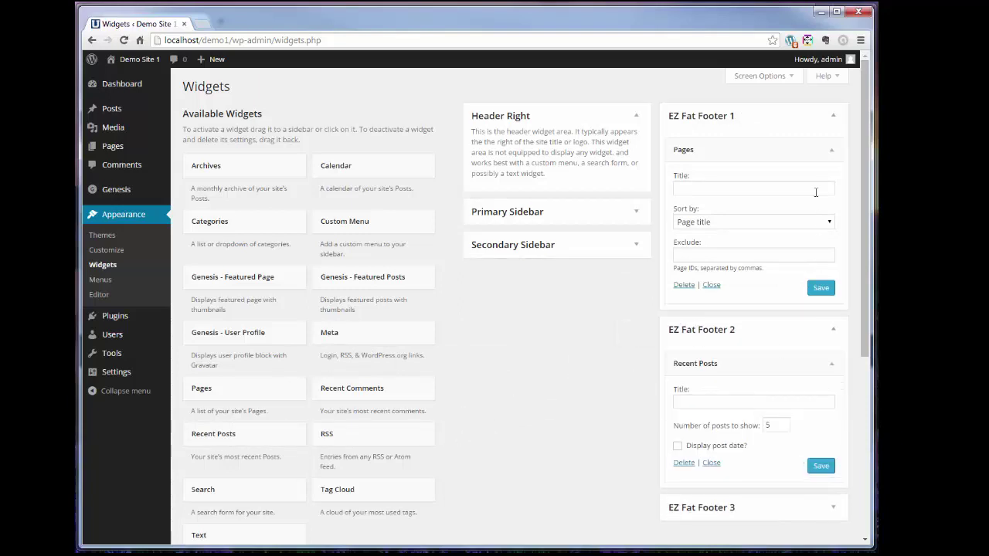
click(833, 117)
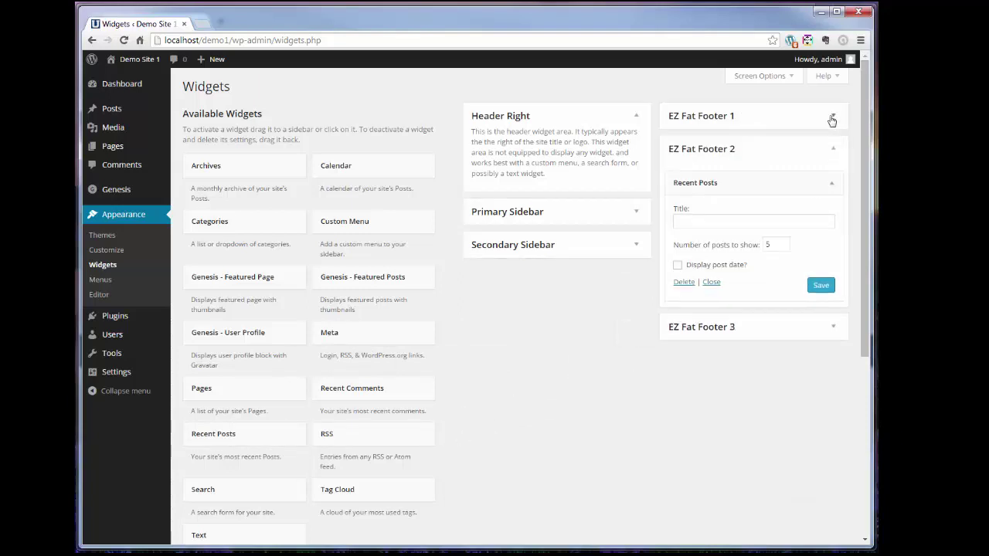
click(836, 153)
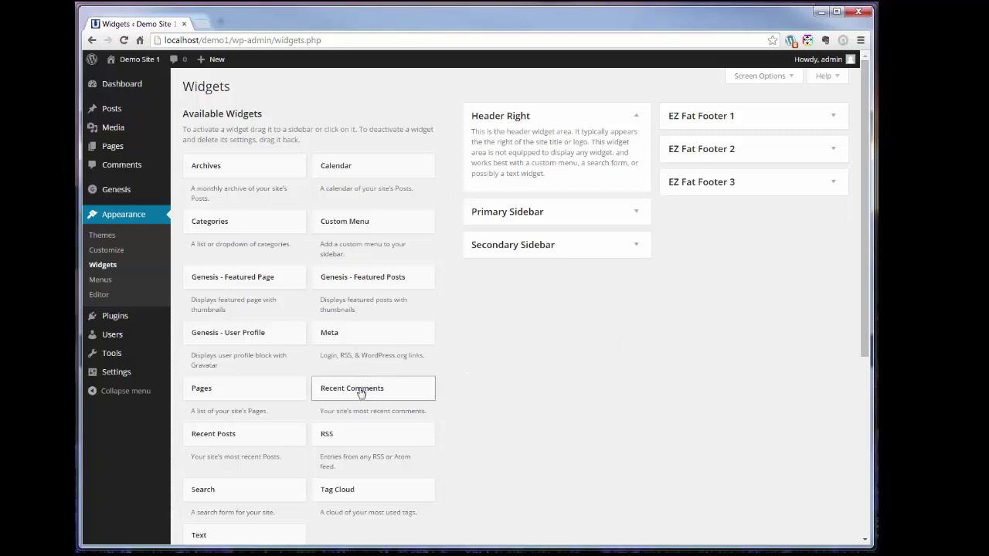
drag(362, 385, 715, 185)
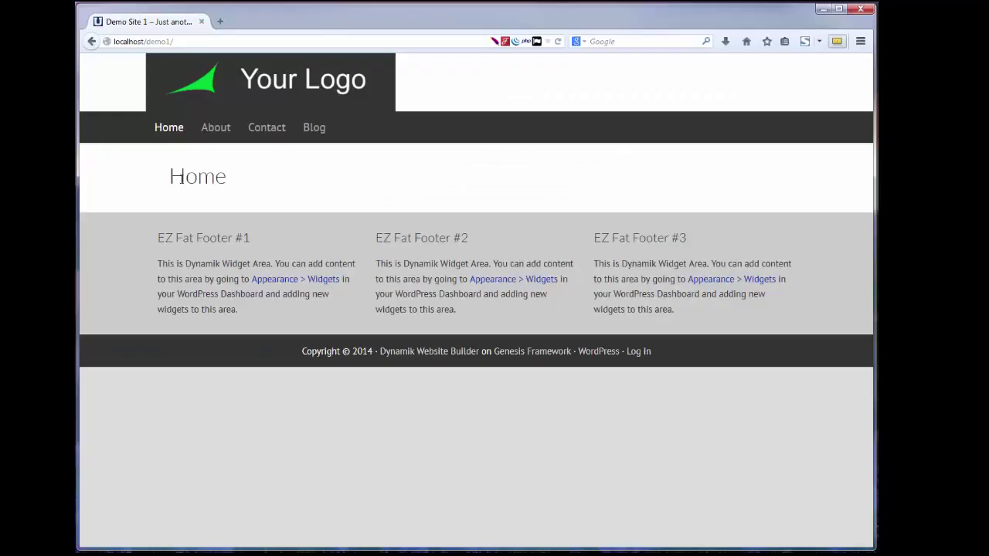
- Reload the live home page to check the three footer widgets, and return to the Widgets admin
click(179, 128)
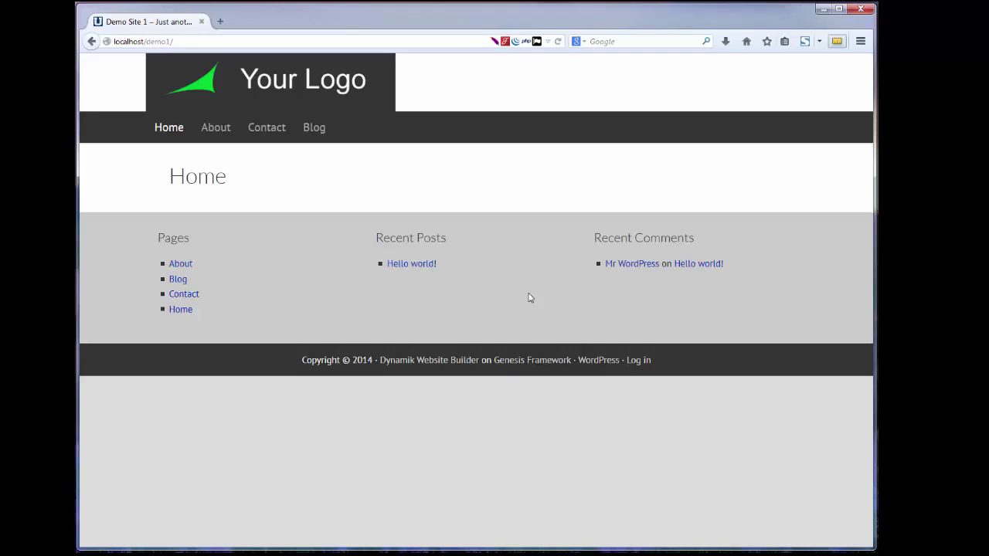
click(170, 129)
key(alt+Tab)
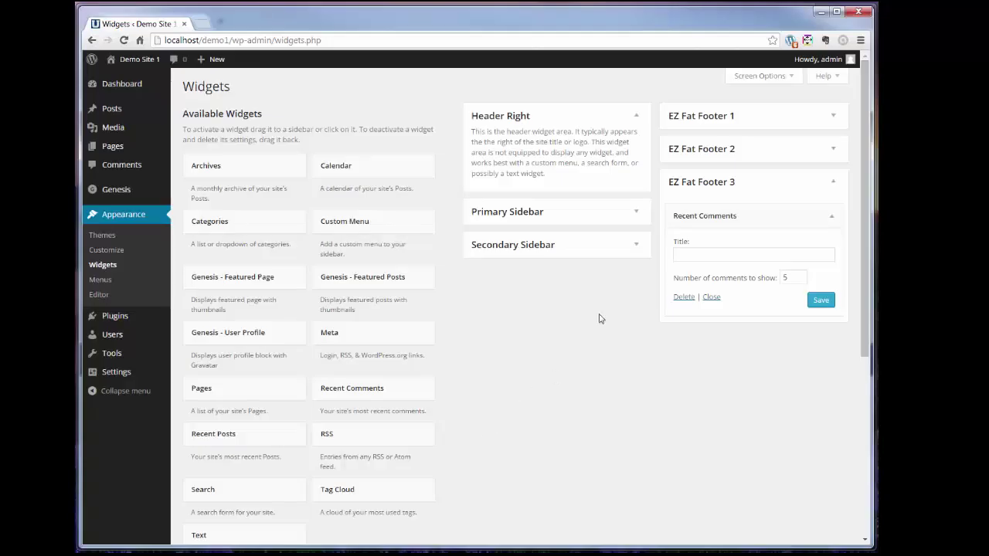
- Add the Calendar widget to the Primary Sidebar and switch to the live site in the other browser
click(635, 216)
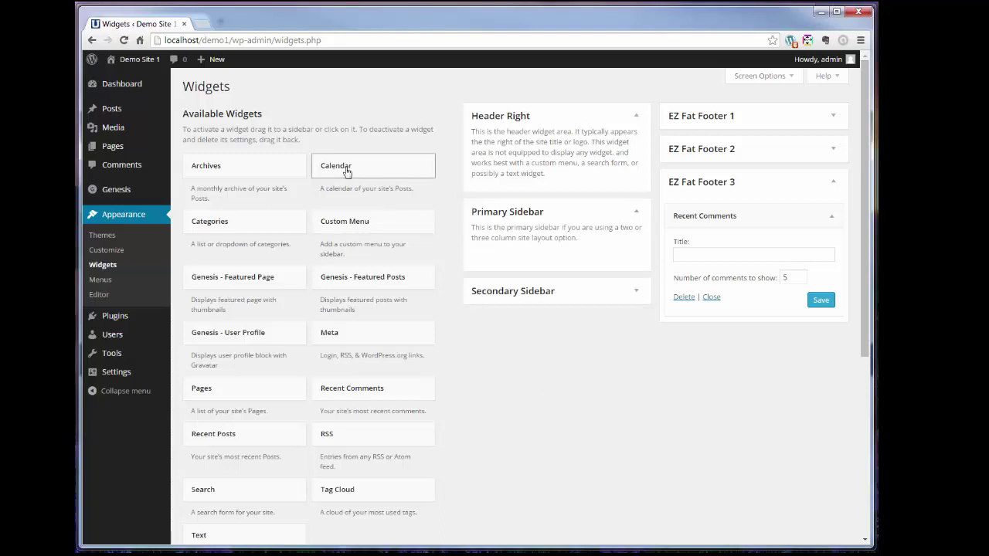
drag(347, 166, 525, 257)
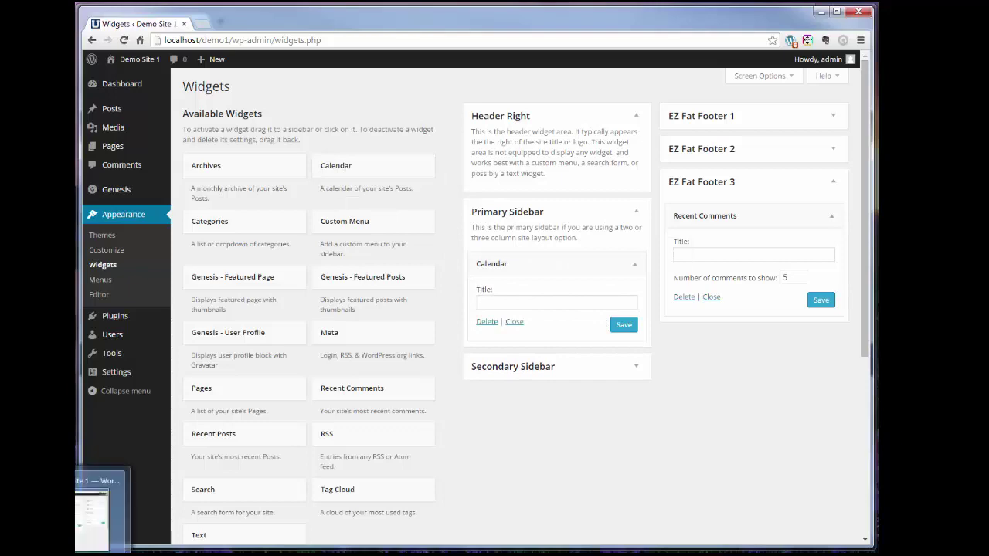
click(116, 502)
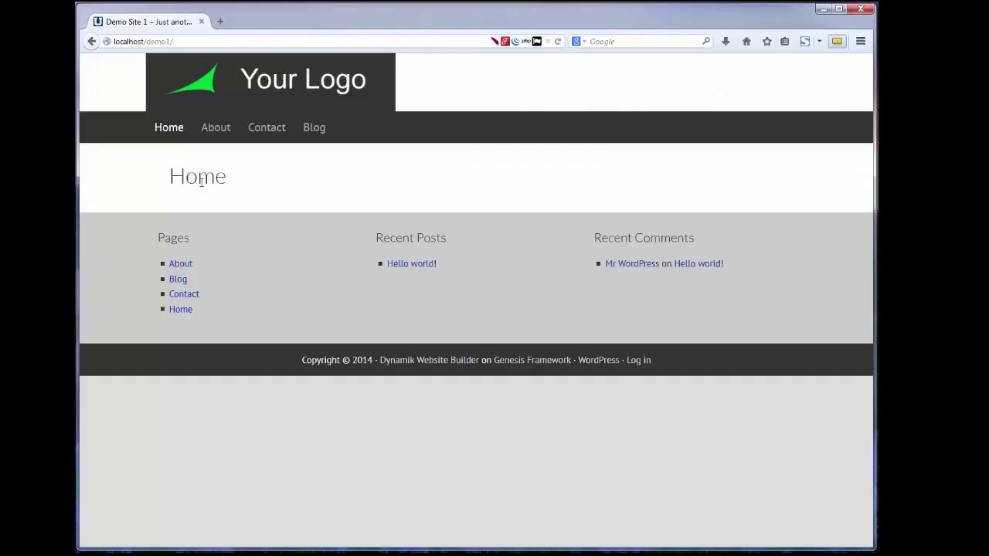
- Check the sidebar on the live Home, About, Contact and Blog pages, and return to the Widgets admin
click(172, 133)
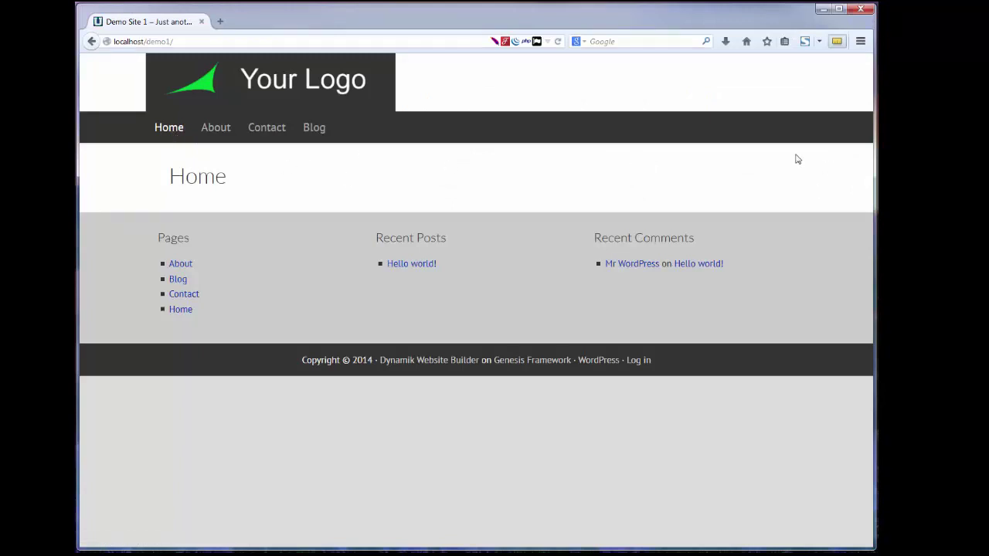
click(208, 130)
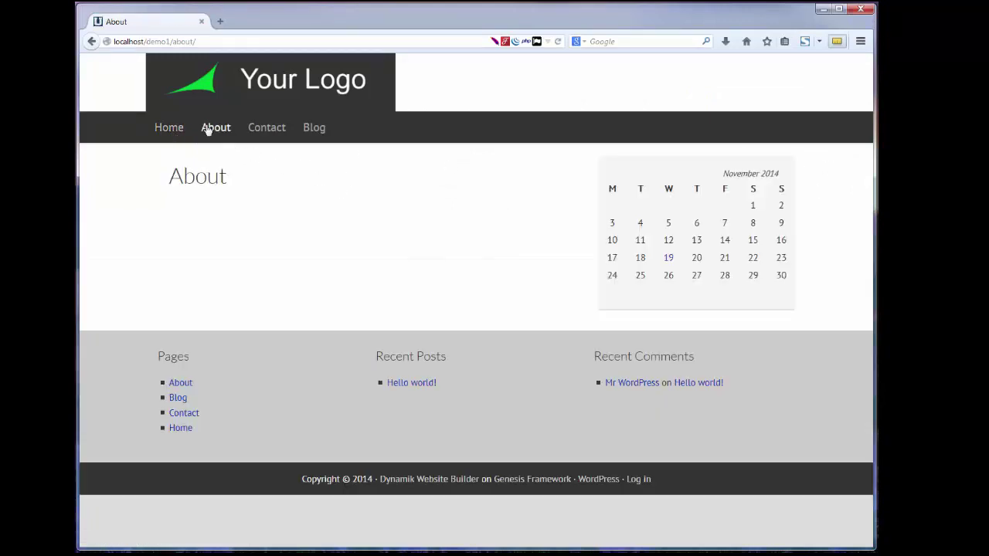
click(268, 132)
click(317, 128)
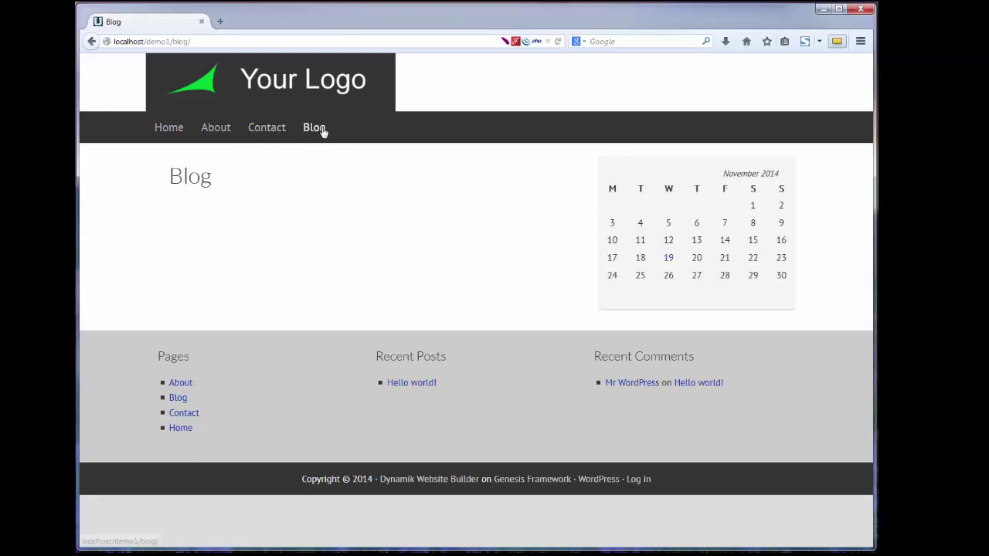
click(308, 78)
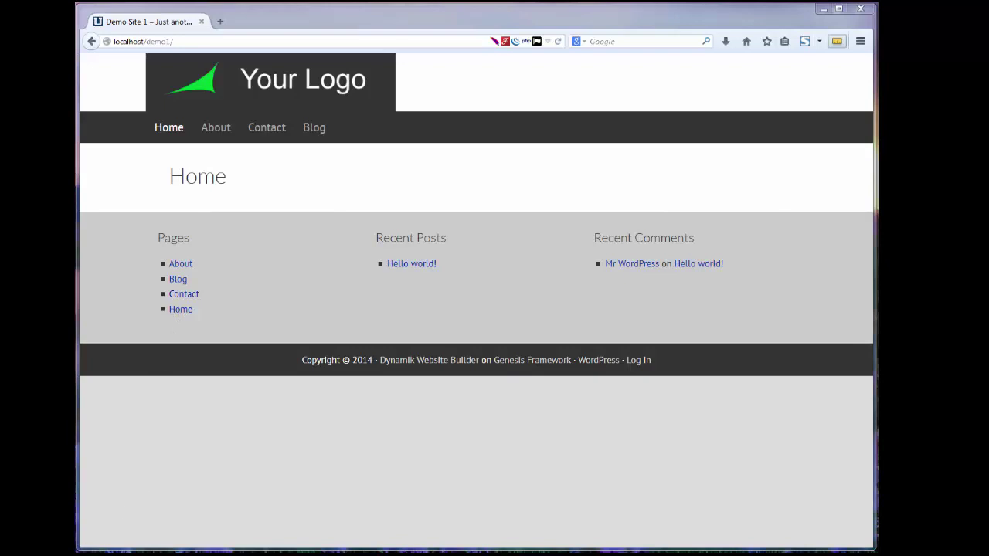
mouse_move(103, 553)
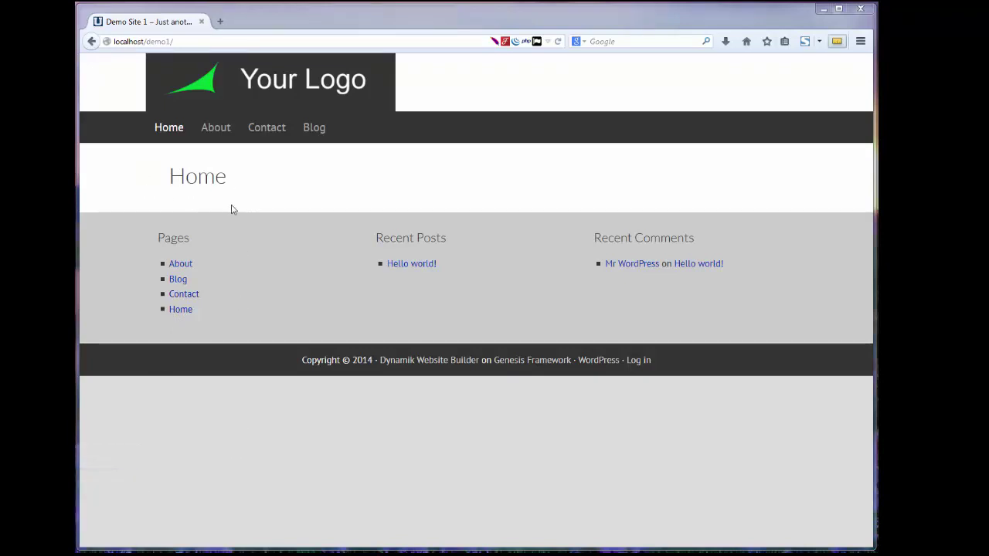
click(104, 513)
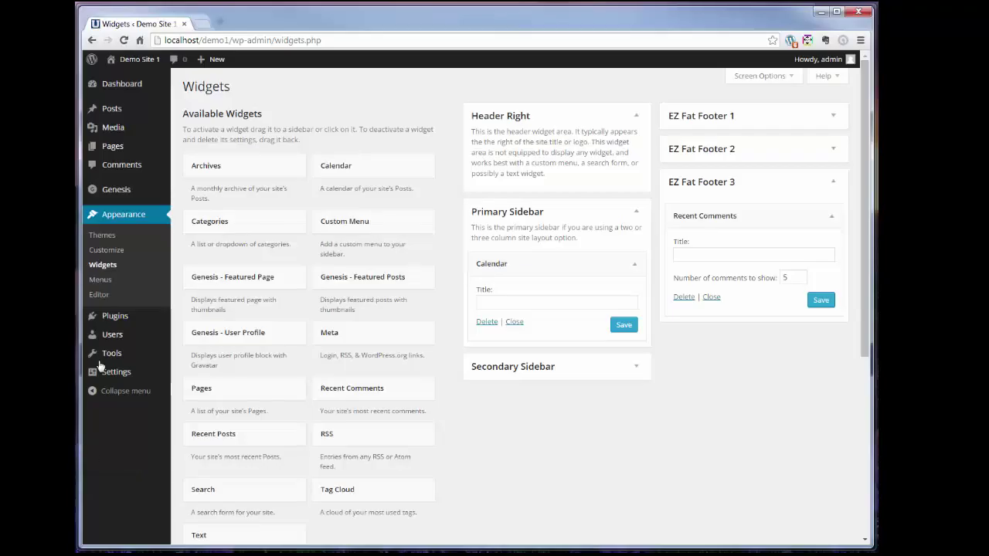
- Look up the Home page's ID, remove the title for page ID 39 in Dynamik's General Settings, save, and reload the live home page
click(116, 151)
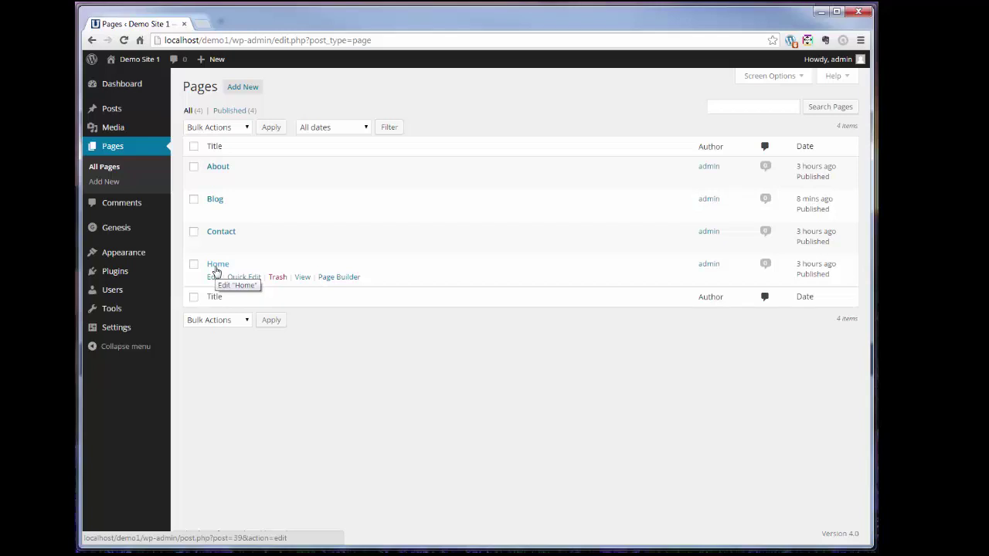
mouse_move(114, 224)
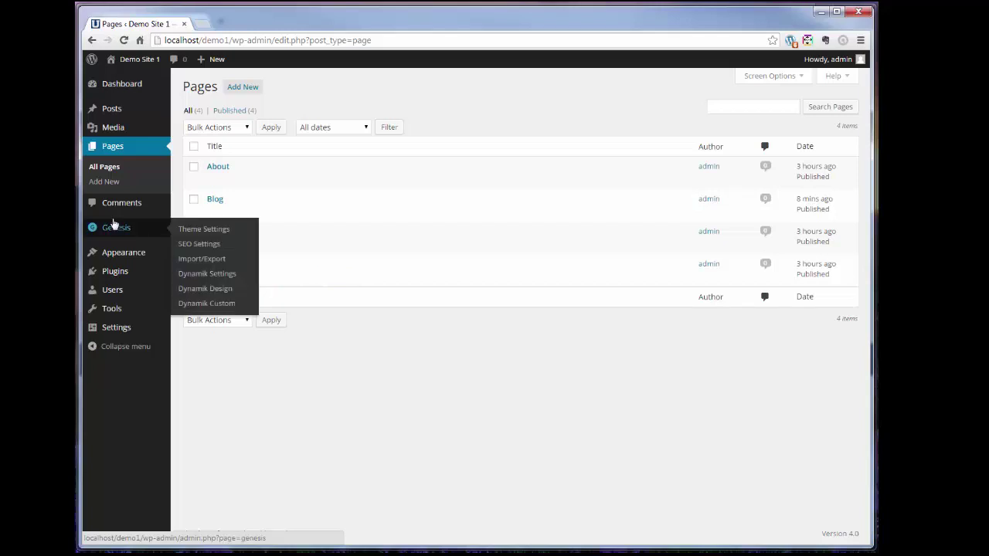
click(196, 273)
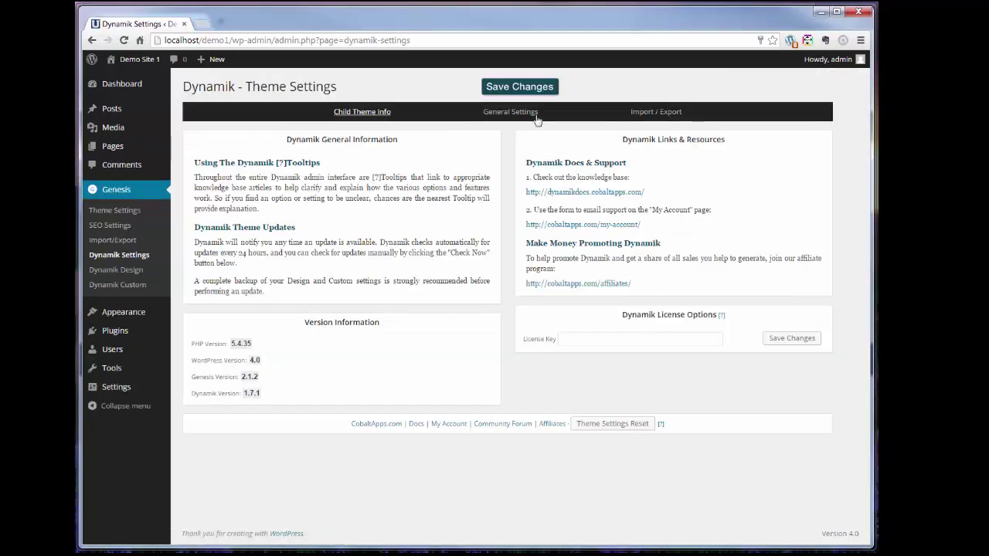
click(512, 114)
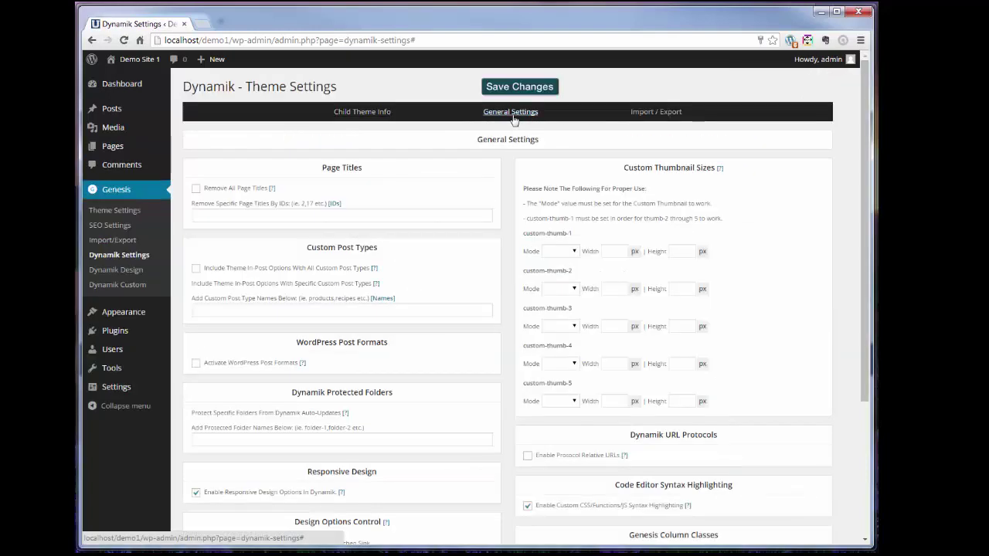
click(202, 215)
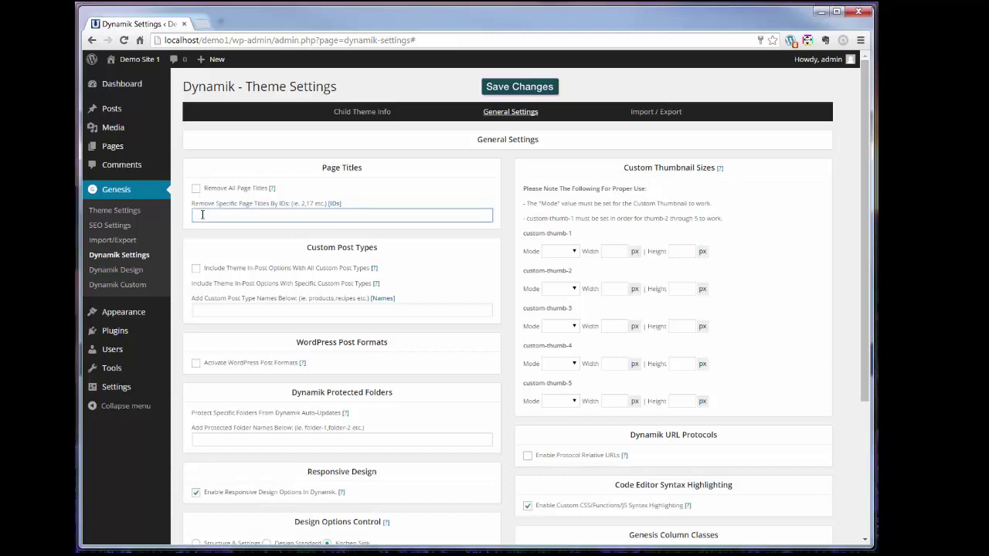
text(39)
click(506, 85)
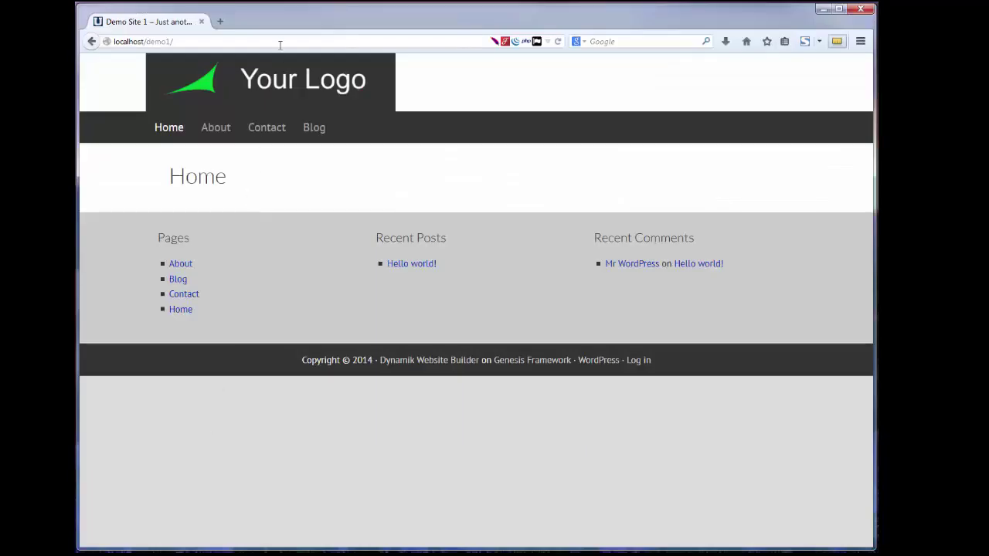
click(266, 80)
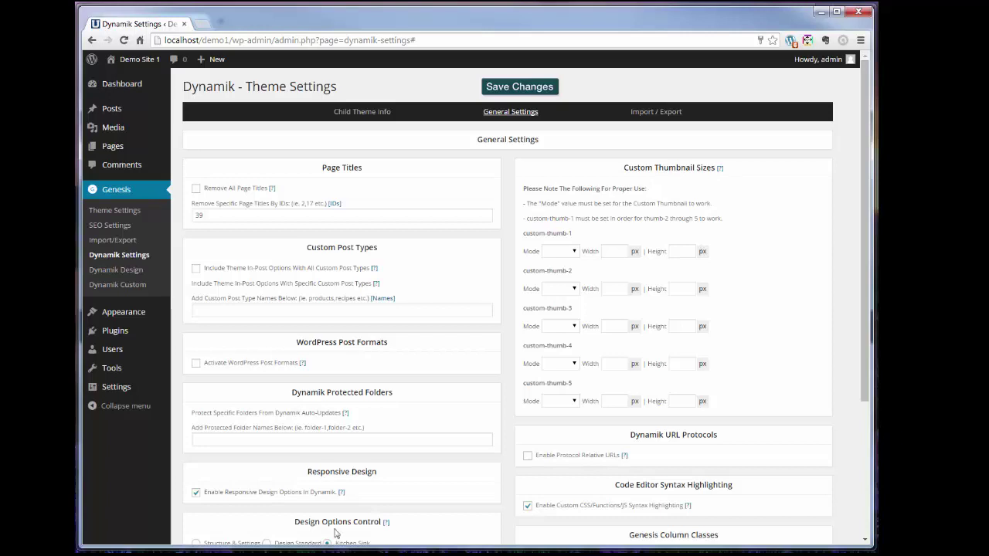
- Open the Home page in Page Builder and apply the Appify home page layout template
click(113, 146)
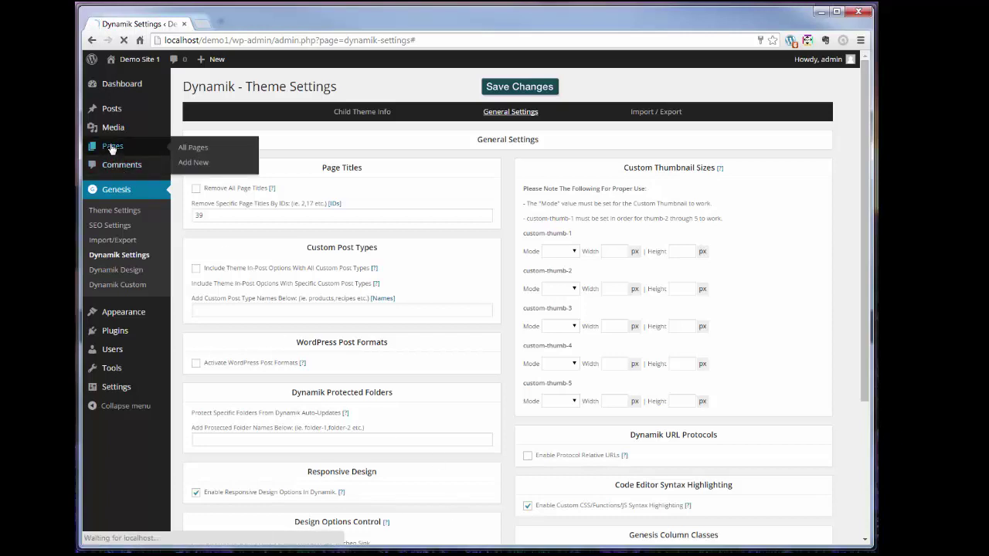
mouse_move(205, 267)
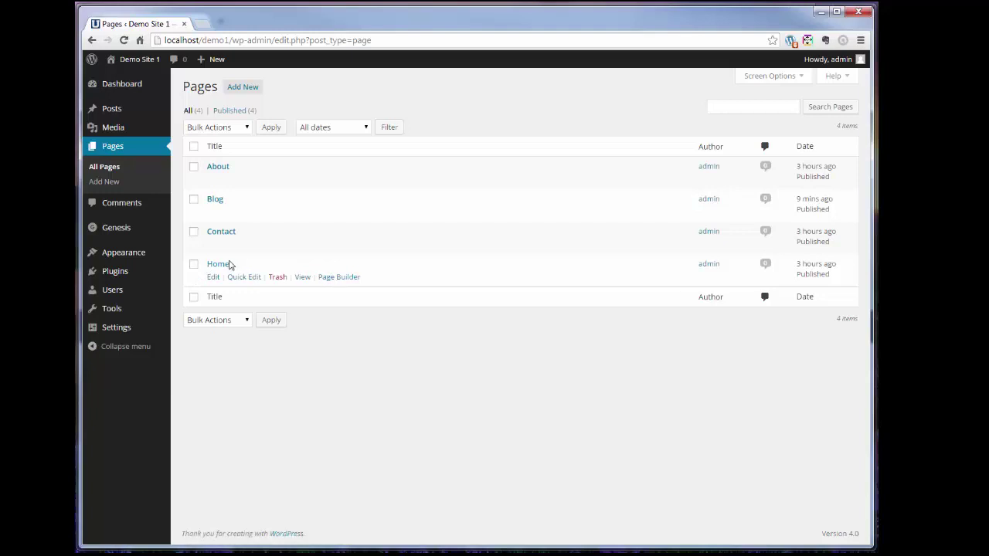
click(229, 265)
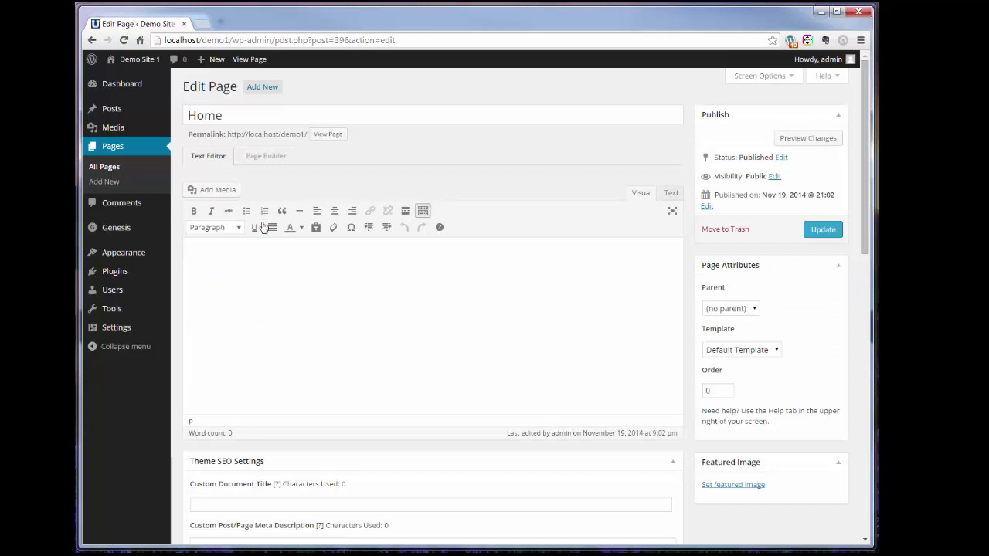
click(263, 157)
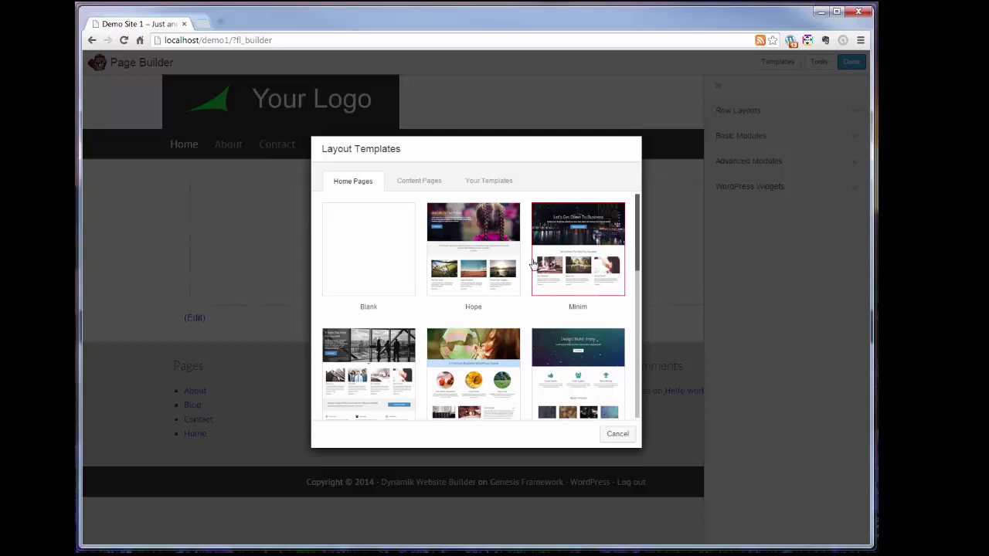
scroll(527, 266, down, 5)
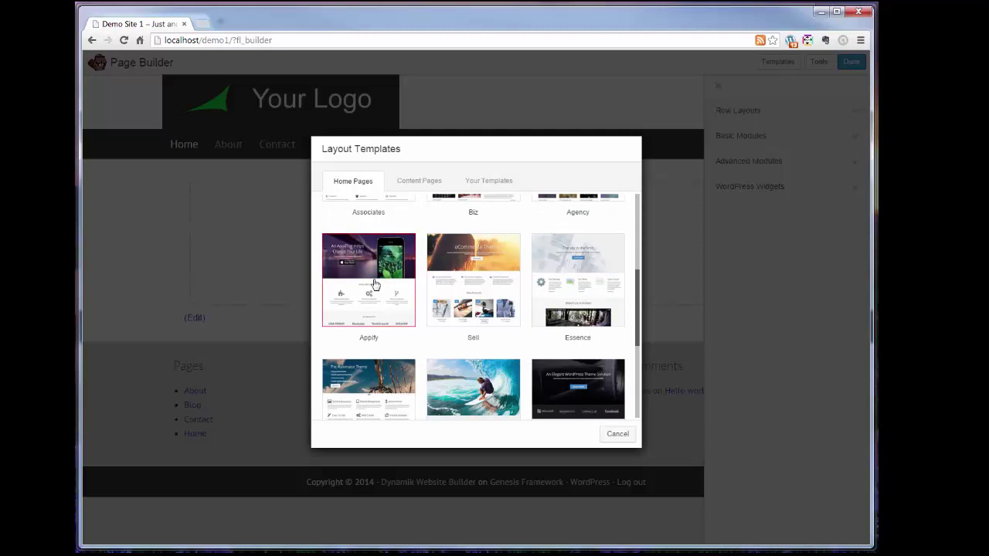
click(374, 285)
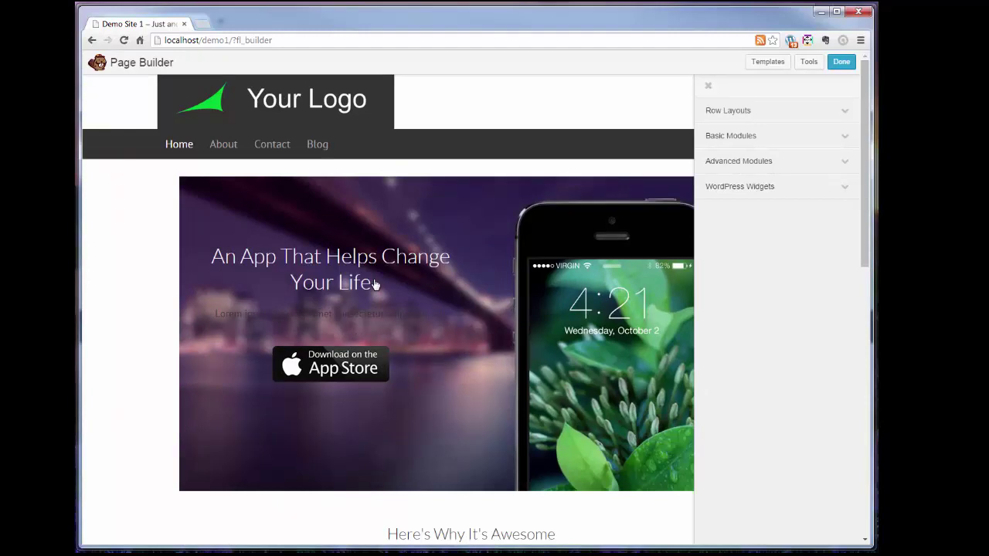
- Review the Appify layout down to the social icons and publish the changes
scroll(139, 293, down, 6)
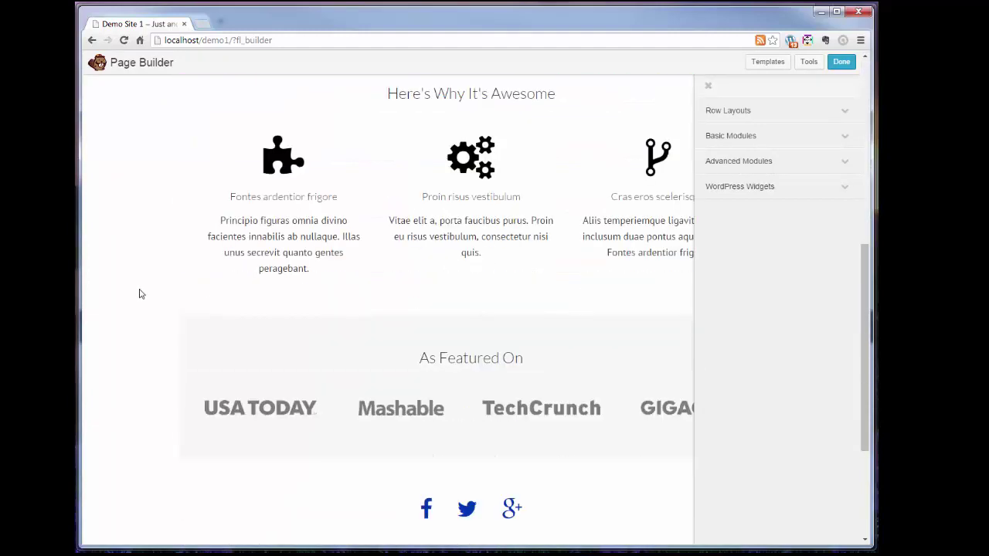
scroll(139, 292, up, 6)
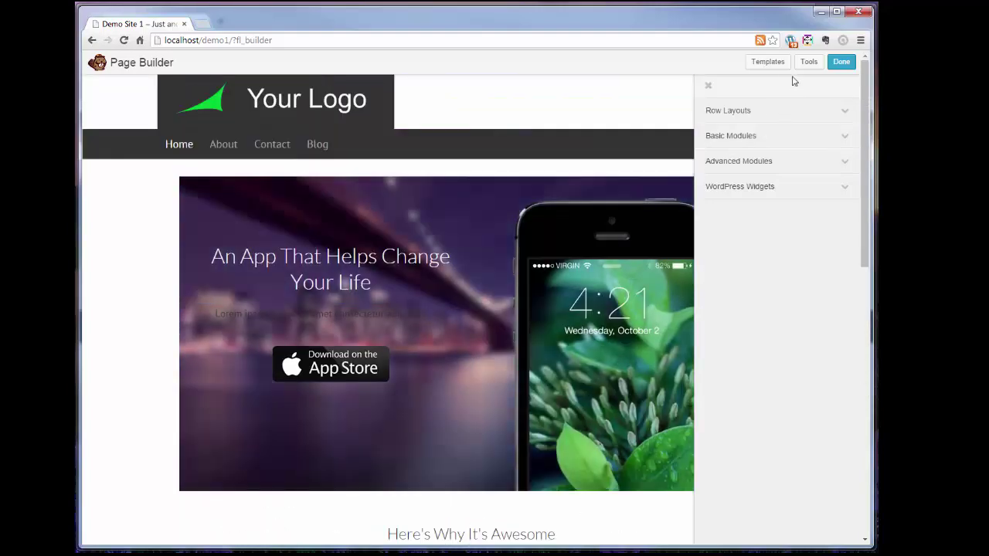
click(842, 62)
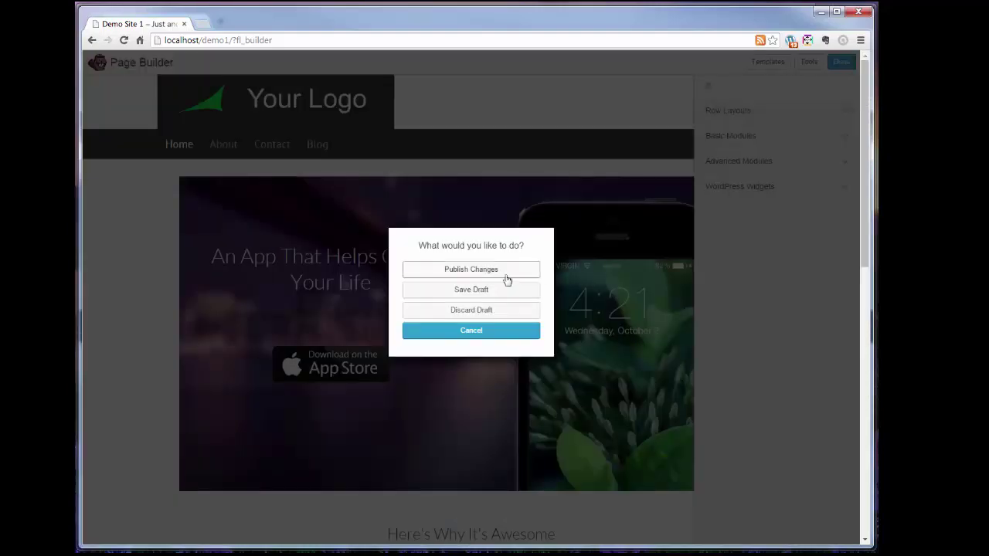
click(504, 275)
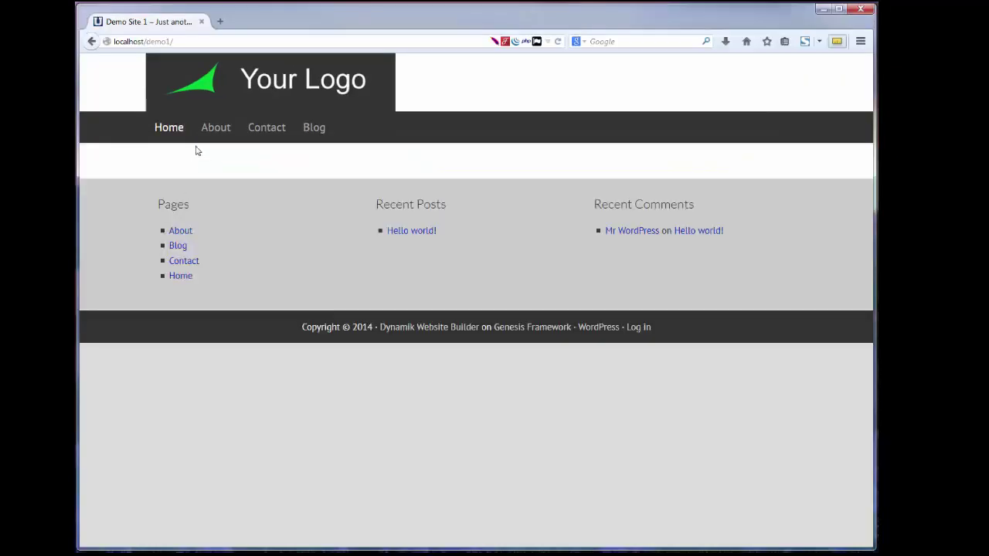
- Reload the live home page in the other browser and examine the published layout down to the footer
click(192, 88)
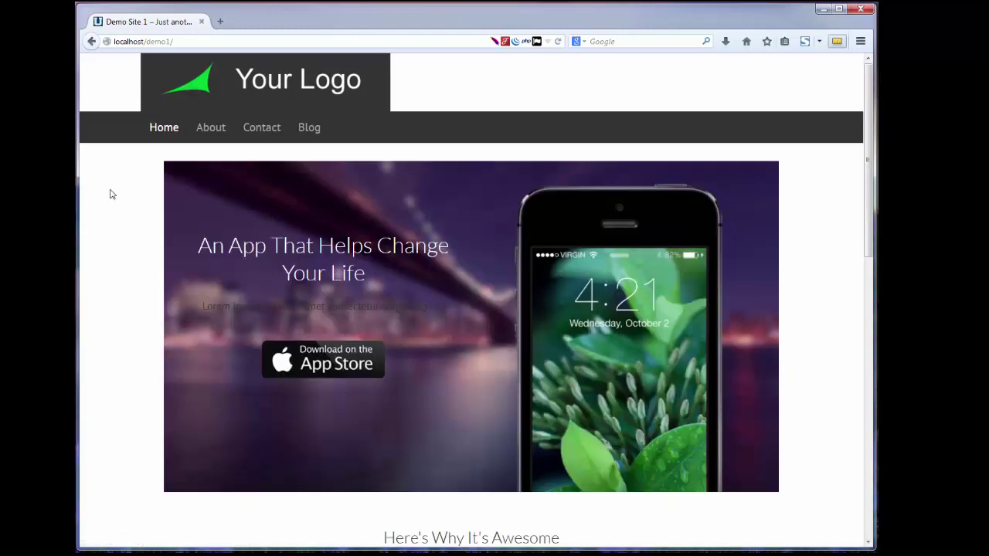
scroll(162, 209, down, 5)
scroll(162, 209, down, 5)
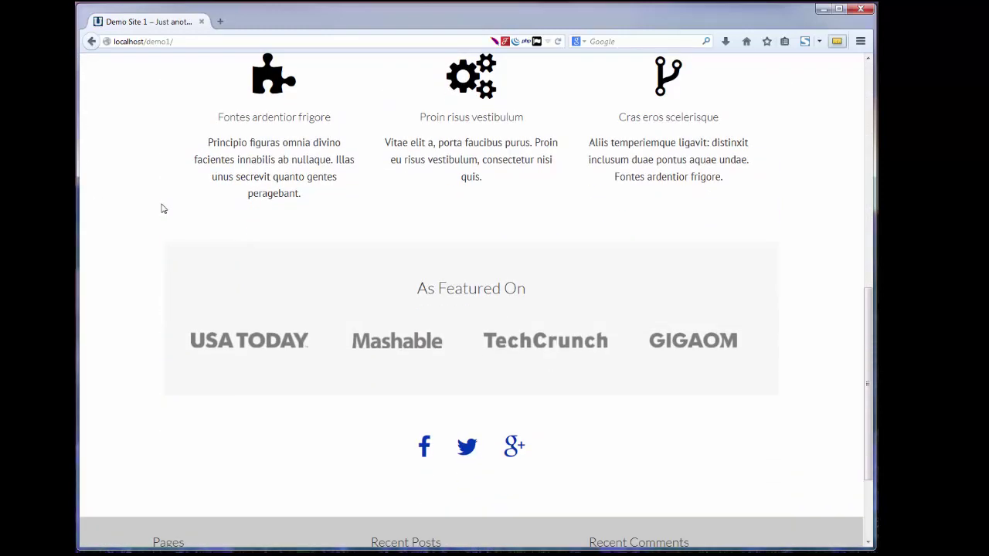
scroll(162, 209, up, 10)
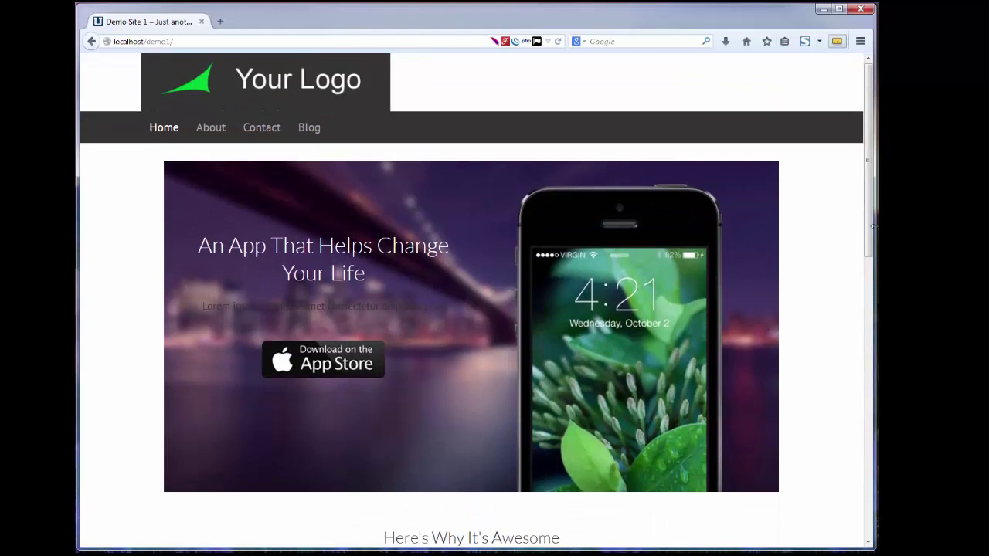
- Narrow the live site's browser window to phone width, examine the responsive home page layout, and restore the full window width
drag(877, 230, 293, 237)
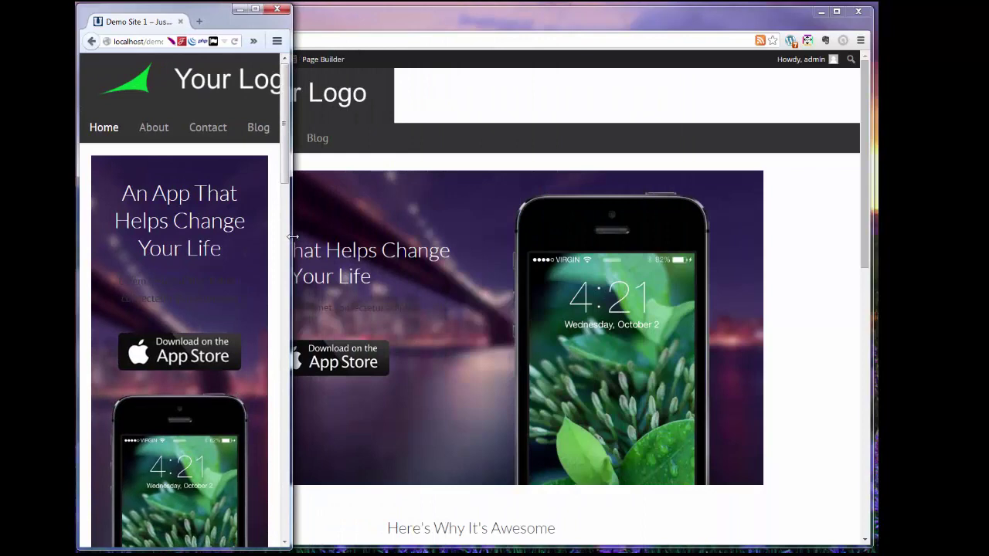
scroll(246, 261, down, 5)
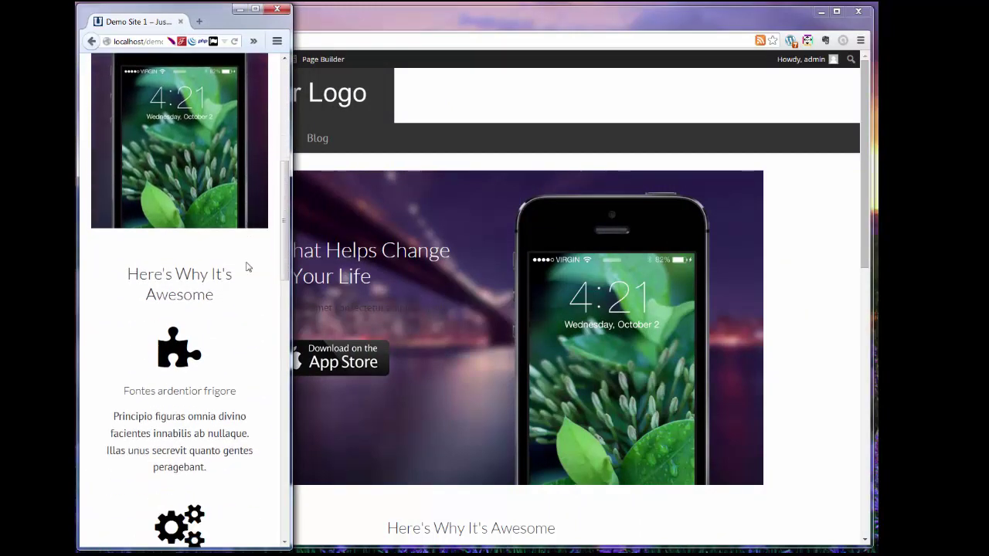
scroll(247, 266, down, 10)
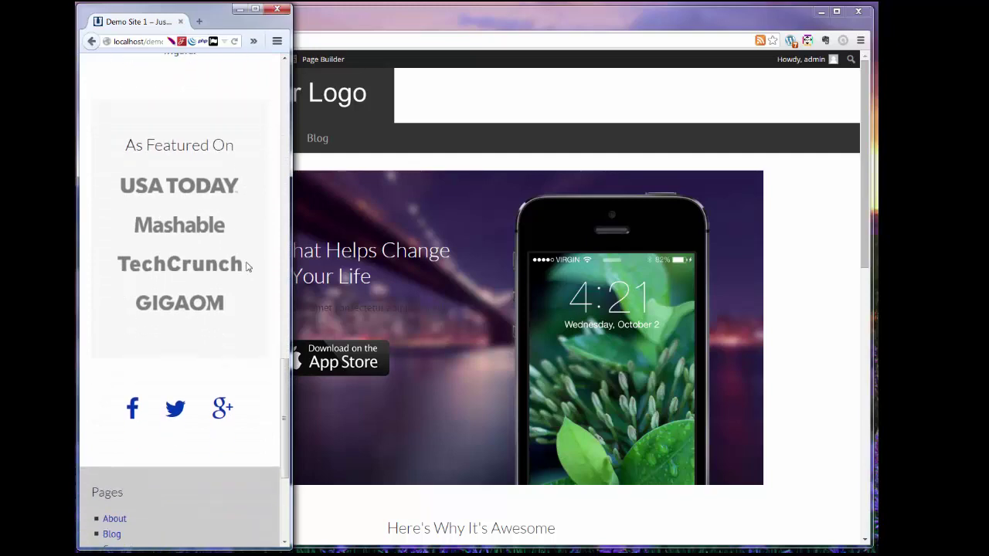
scroll(247, 267, up, 15)
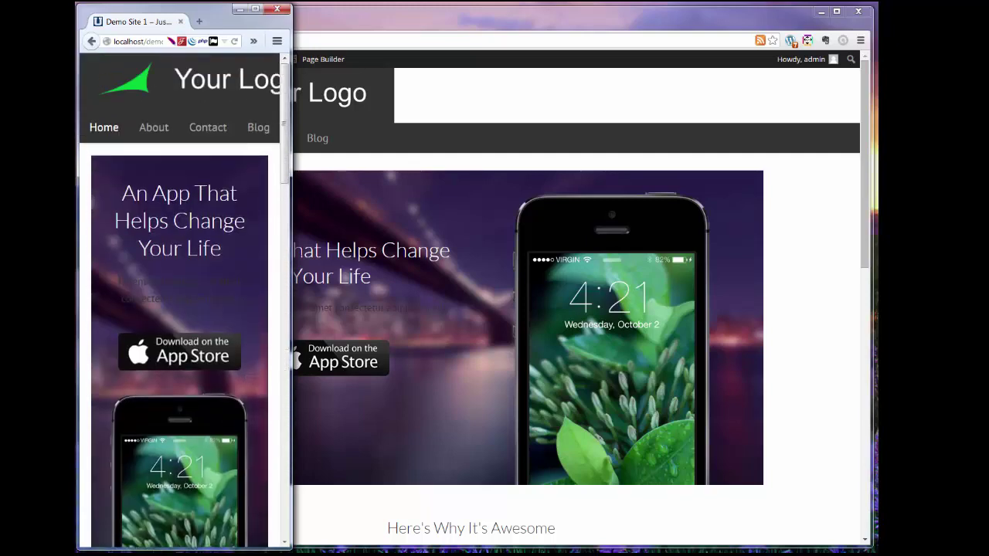
drag(294, 253, 874, 233)
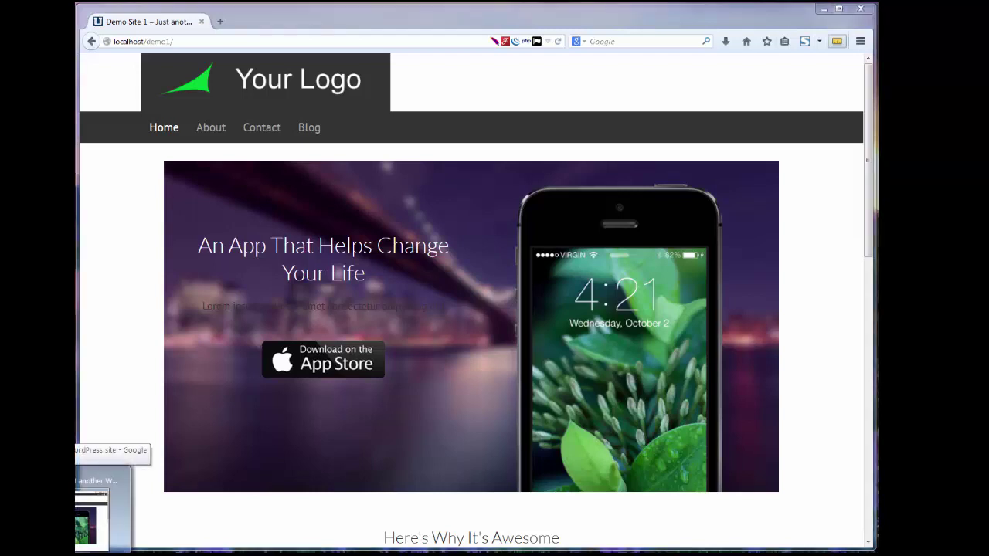
- Switch back to the logged-in Chrome window, reopen the home page in Page Builder, and examine the available row layouts and basic modules
click(102, 514)
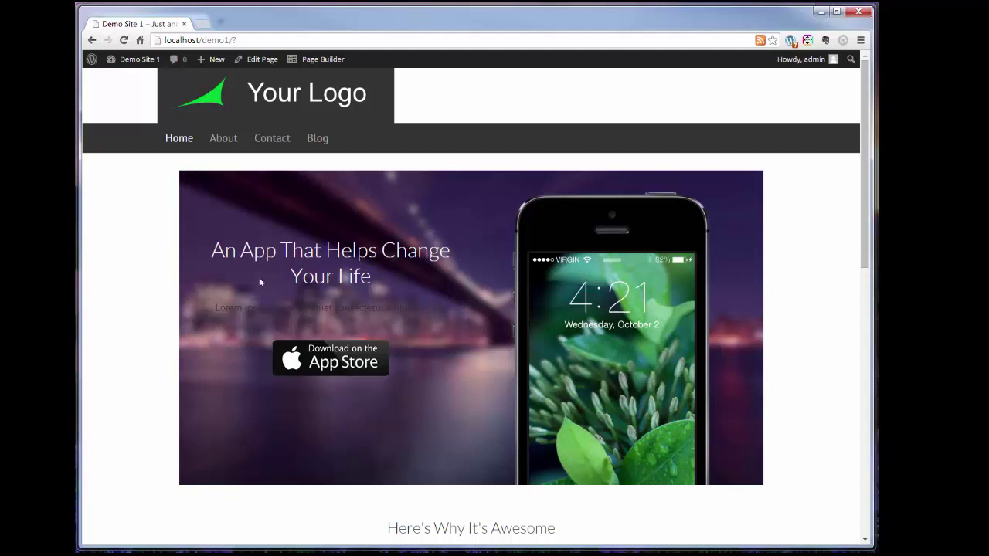
click(324, 60)
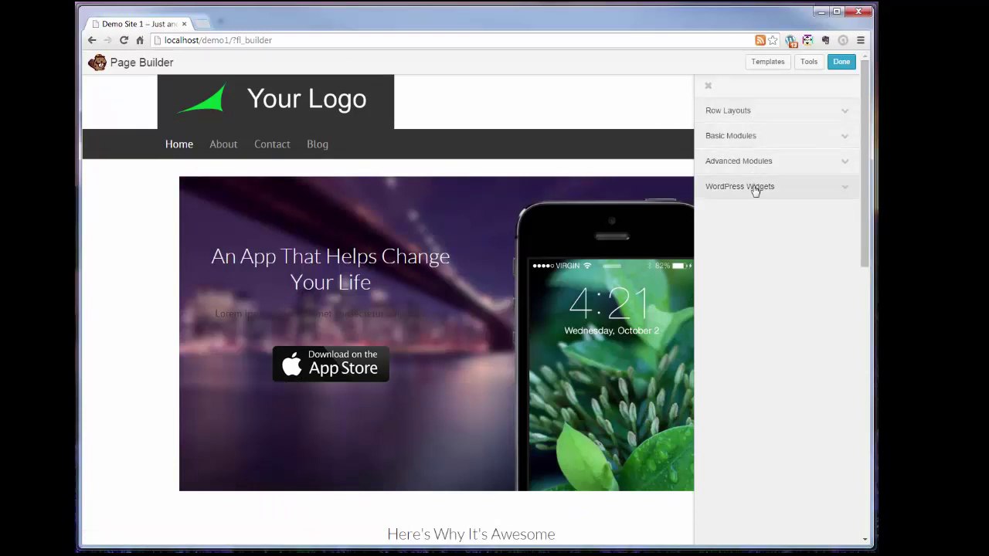
click(753, 111)
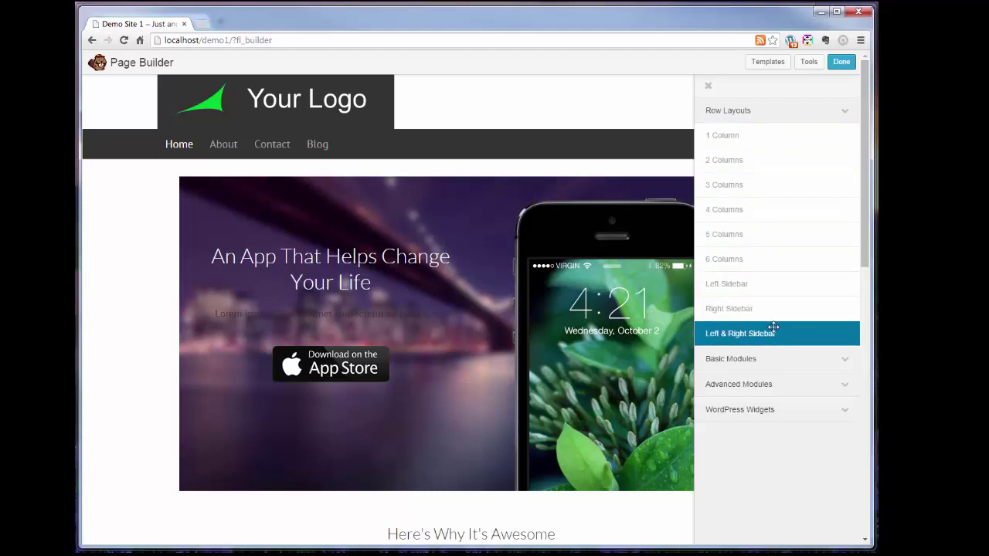
click(762, 115)
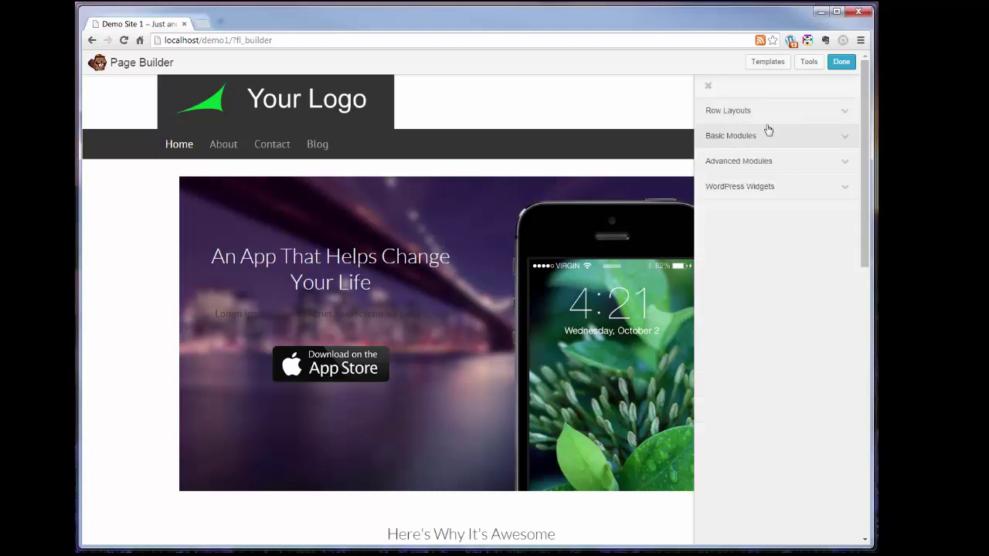
click(768, 134)
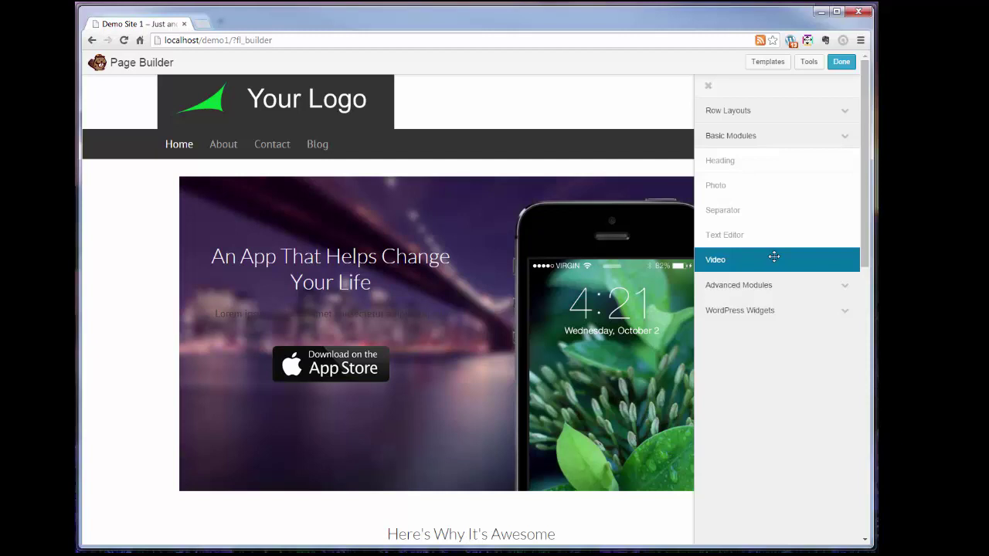
click(785, 137)
- Examine the available advanced modules and WordPress widgets in Page Builder
click(786, 163)
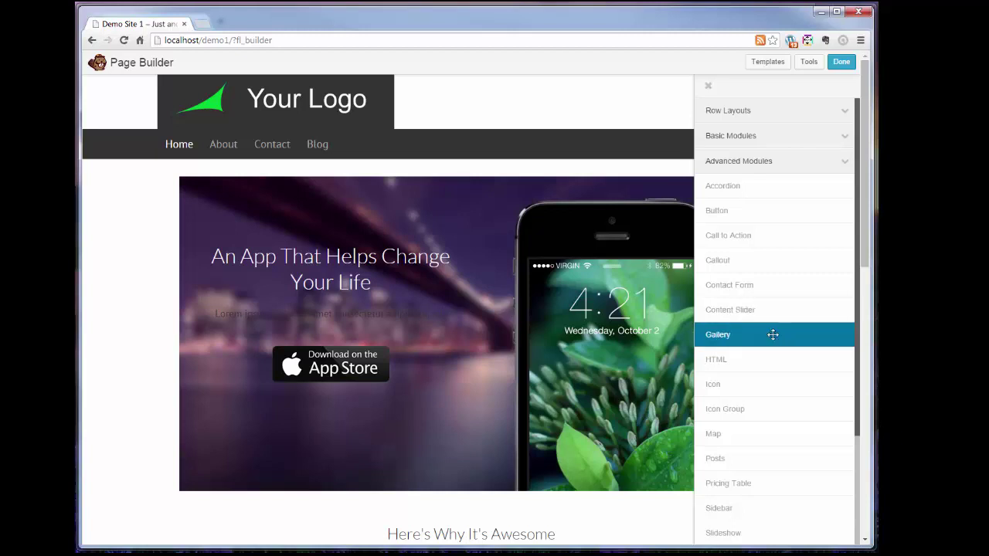
scroll(773, 334, down, 1)
scroll(773, 334, down, 2)
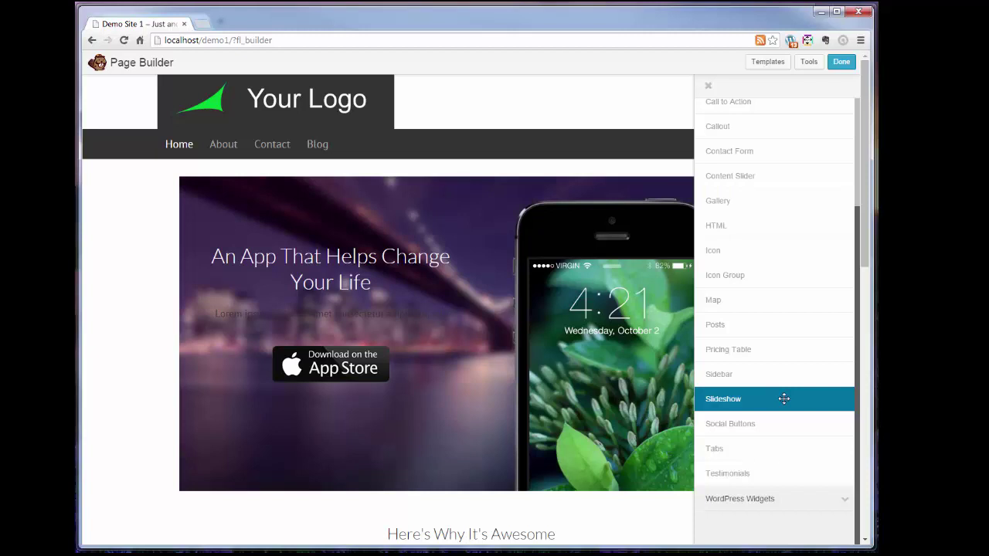
scroll(784, 399, up, 3)
click(787, 166)
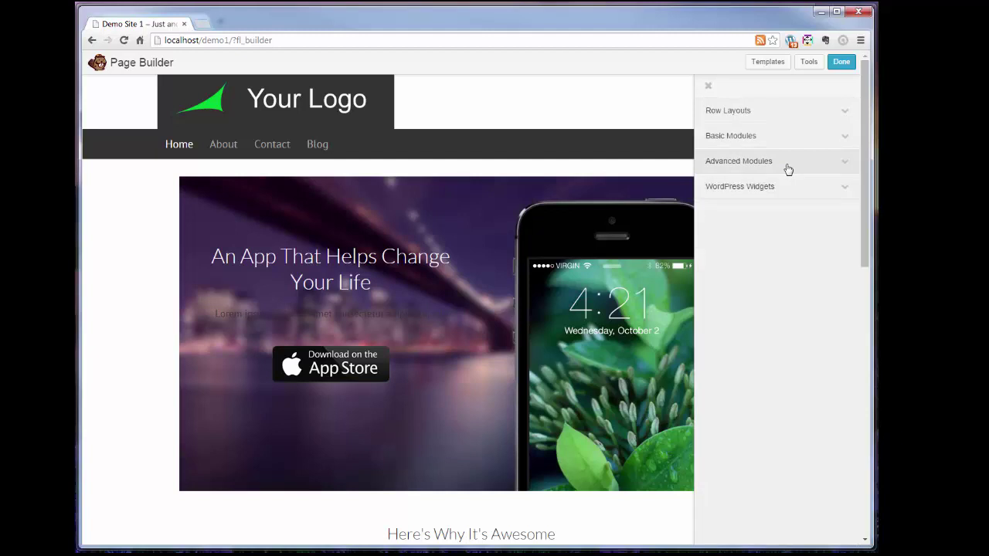
click(783, 185)
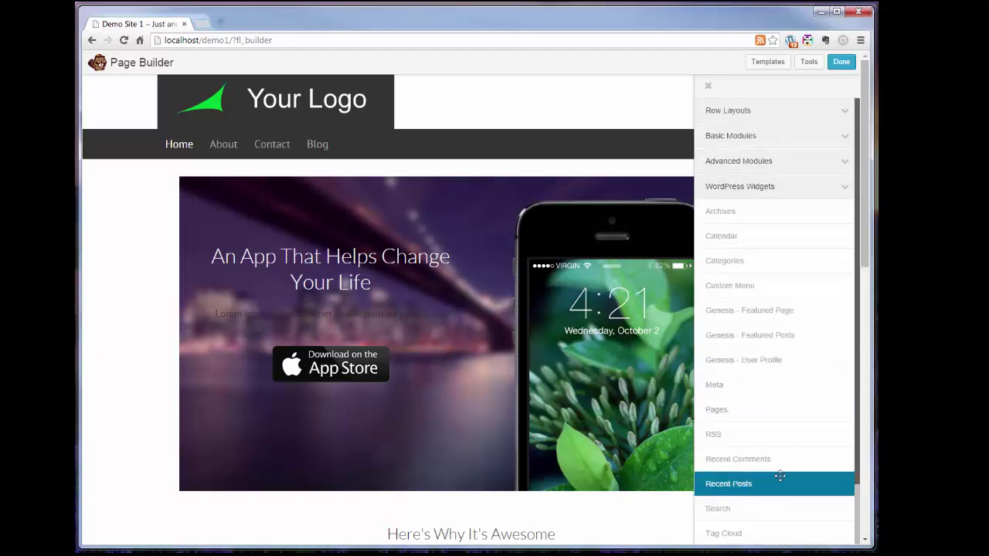
scroll(781, 476, down, 1)
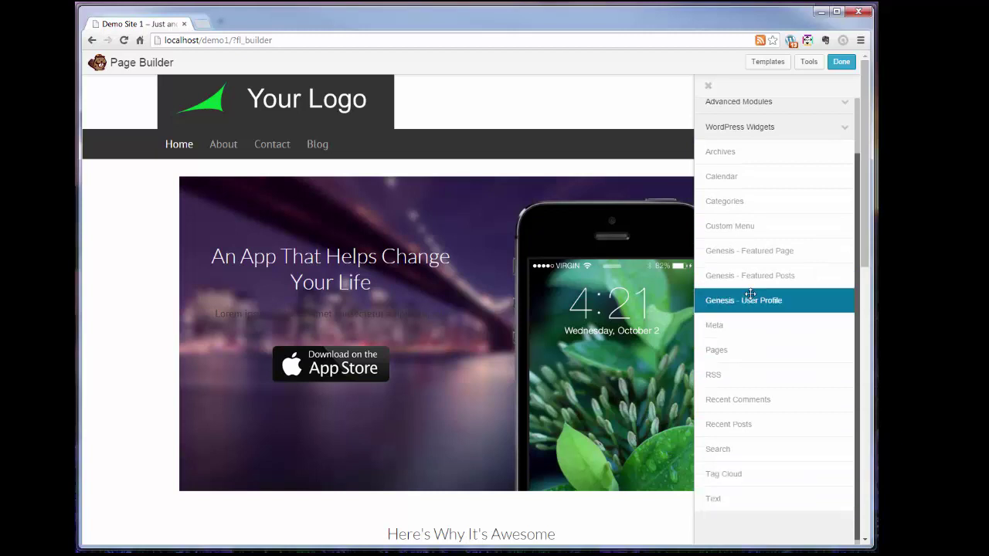
- Recolour the "Lorem ipsum dolor sit amet consectetur adipiscing elit" text under the hero heading to white and save the module
click(748, 128)
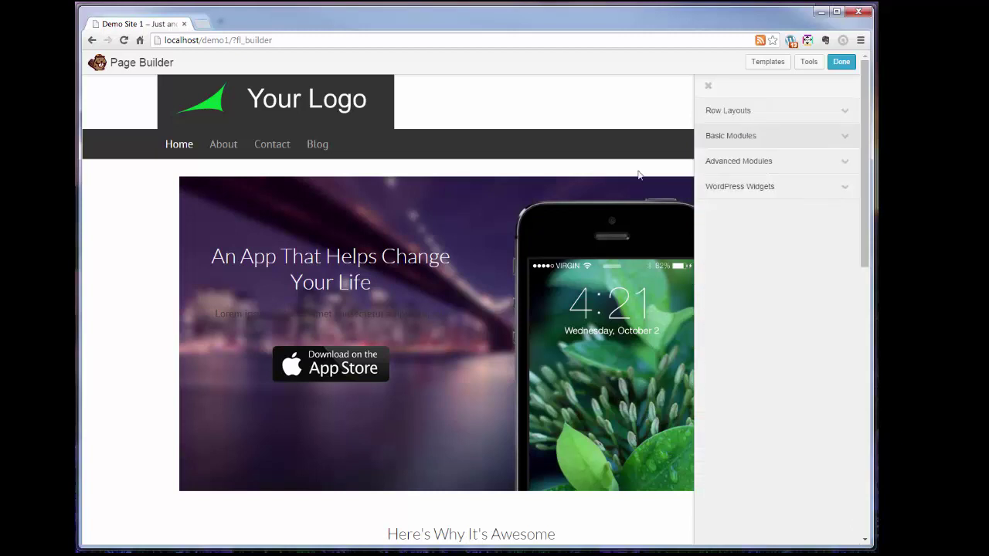
mouse_move(256, 287)
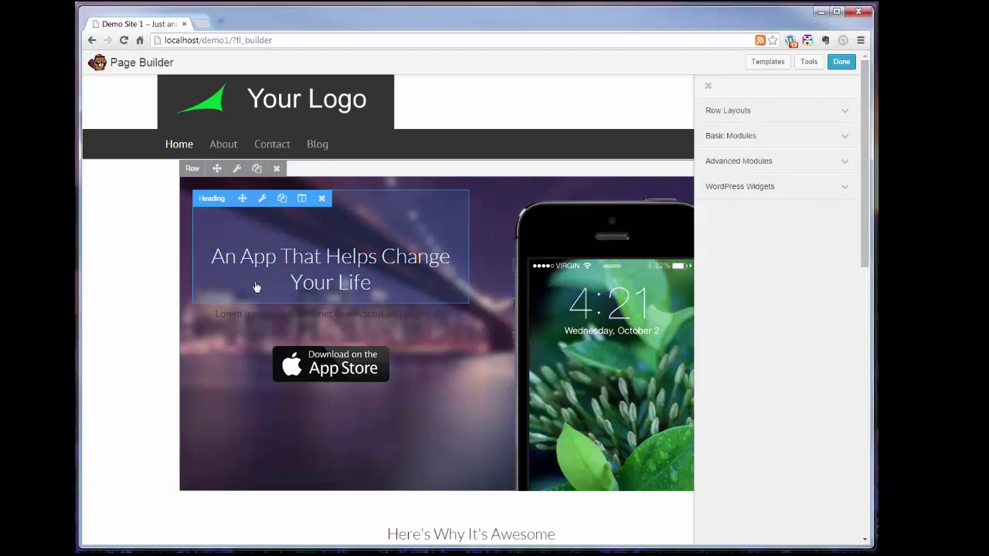
mouse_move(332, 318)
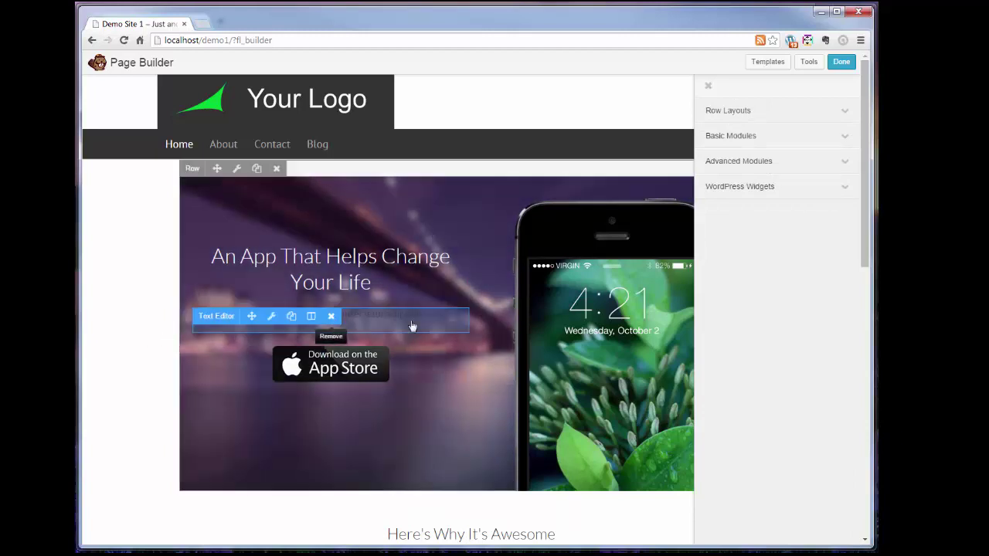
click(269, 318)
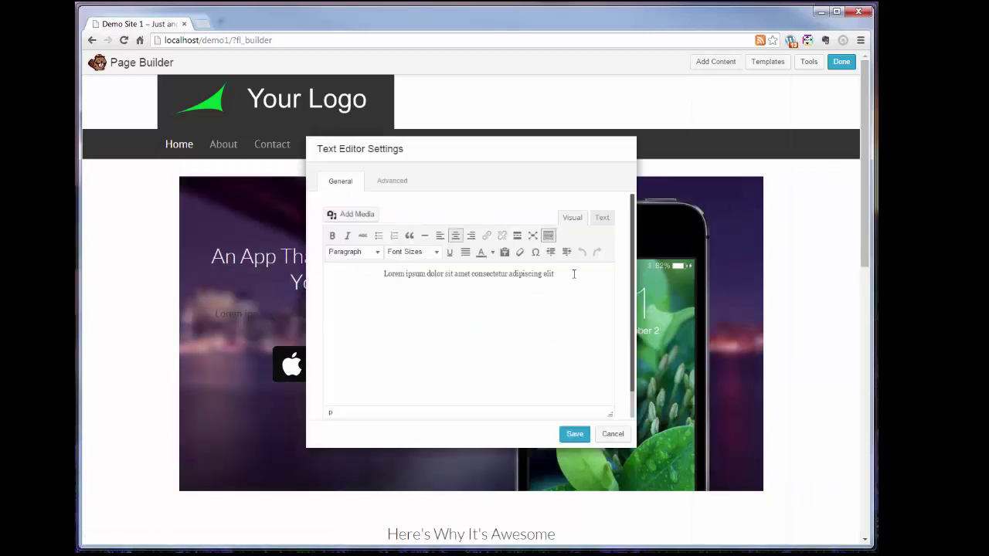
drag(555, 274, 347, 277)
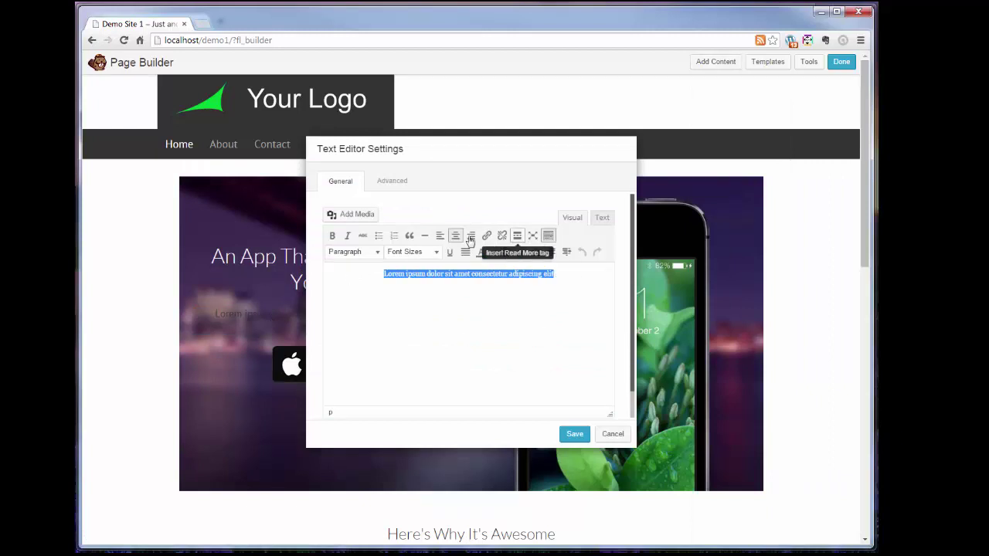
click(492, 252)
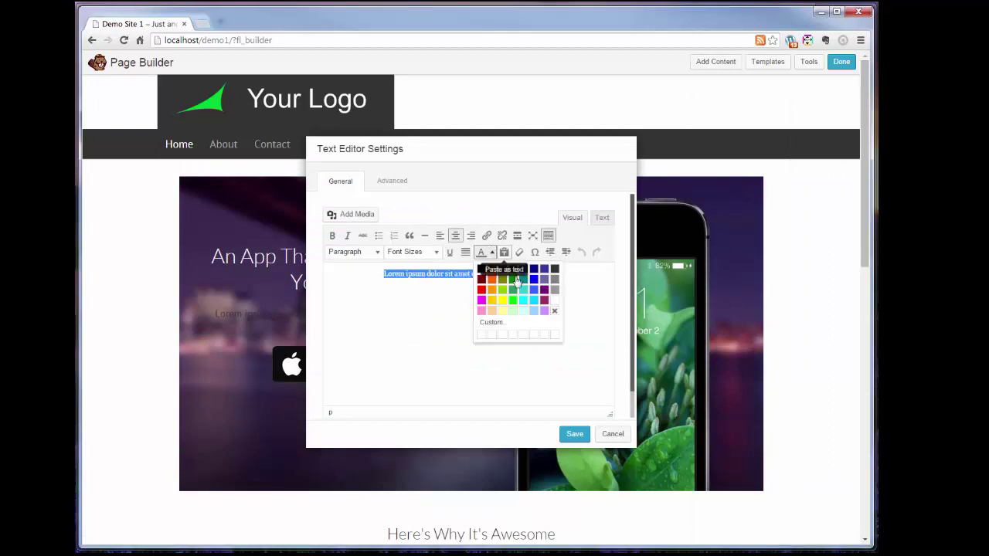
click(554, 306)
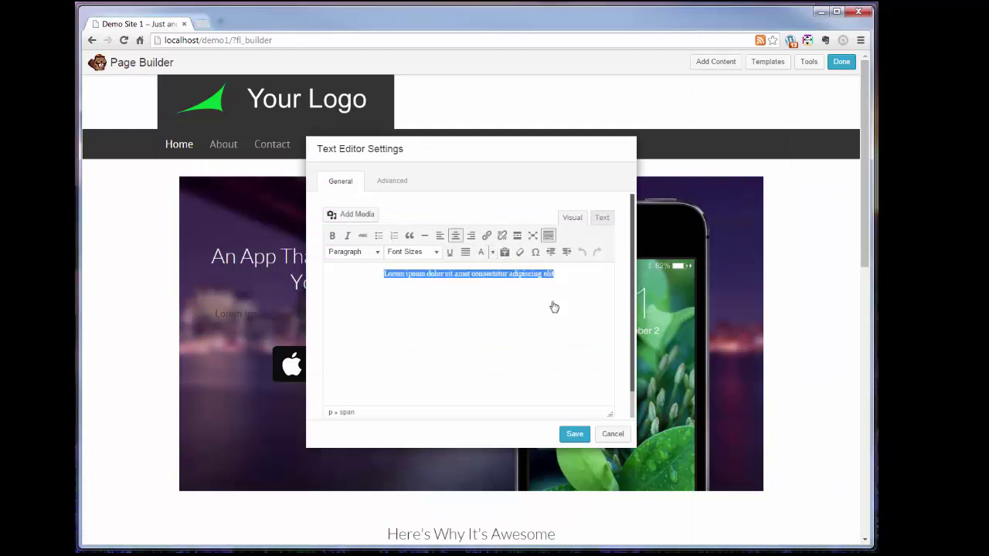
click(574, 434)
mouse_move(258, 339)
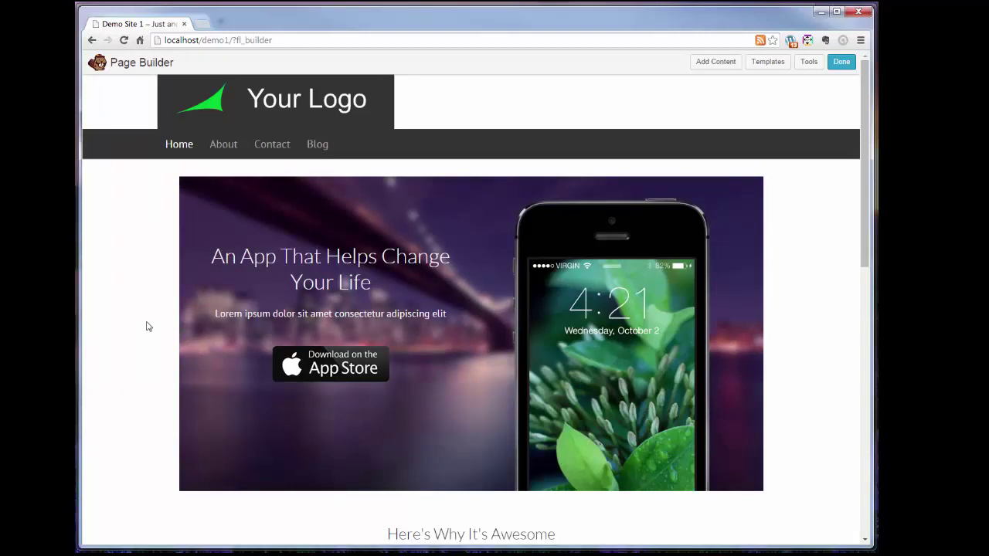
- Replace the puzzle-piece icon of the "Fontes ardentior frigore" callout with the WordPress brand icon
scroll(148, 326, down, 3)
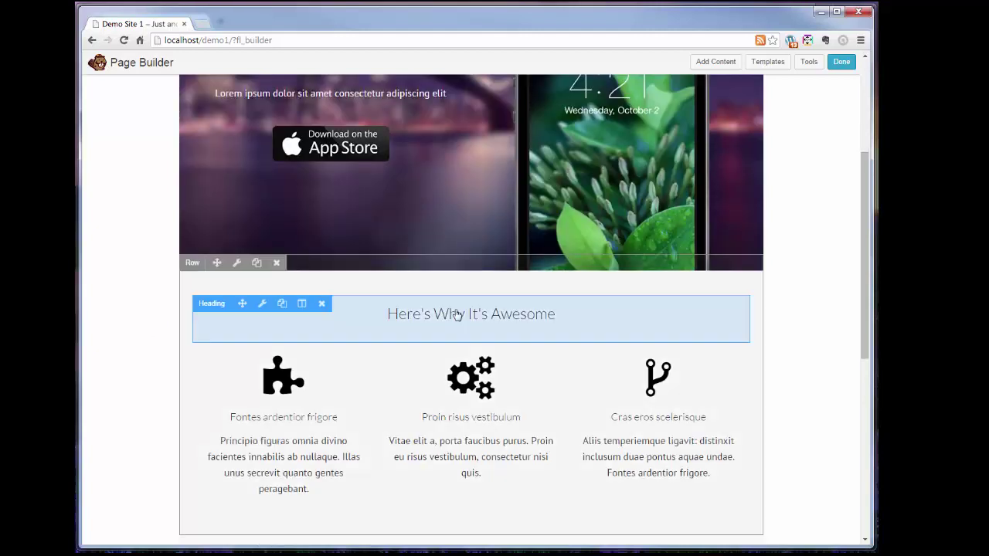
mouse_move(292, 376)
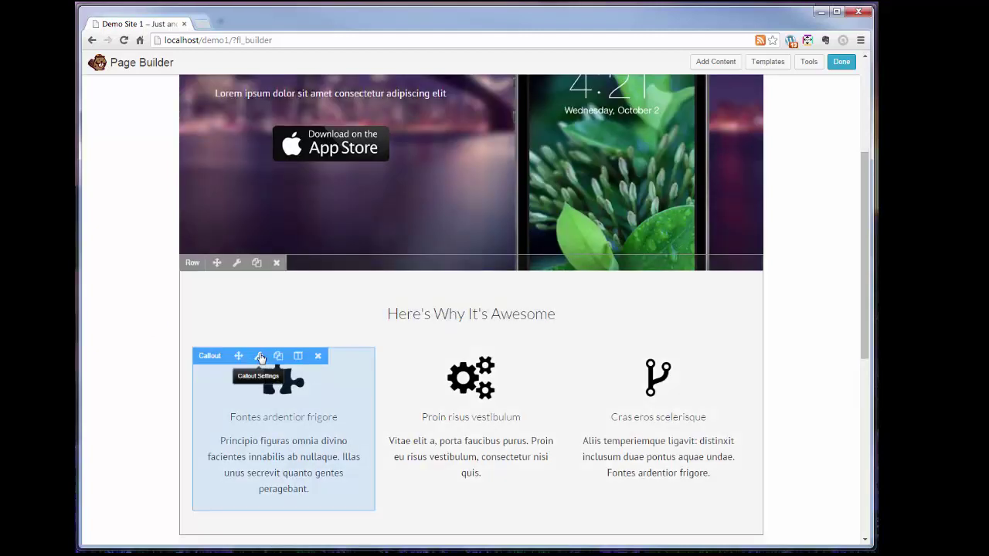
click(260, 357)
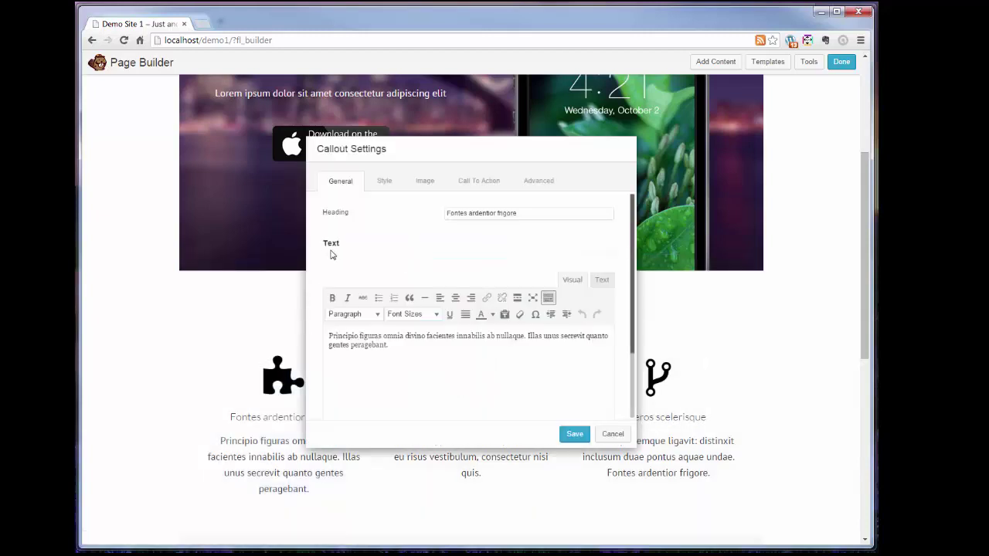
click(390, 181)
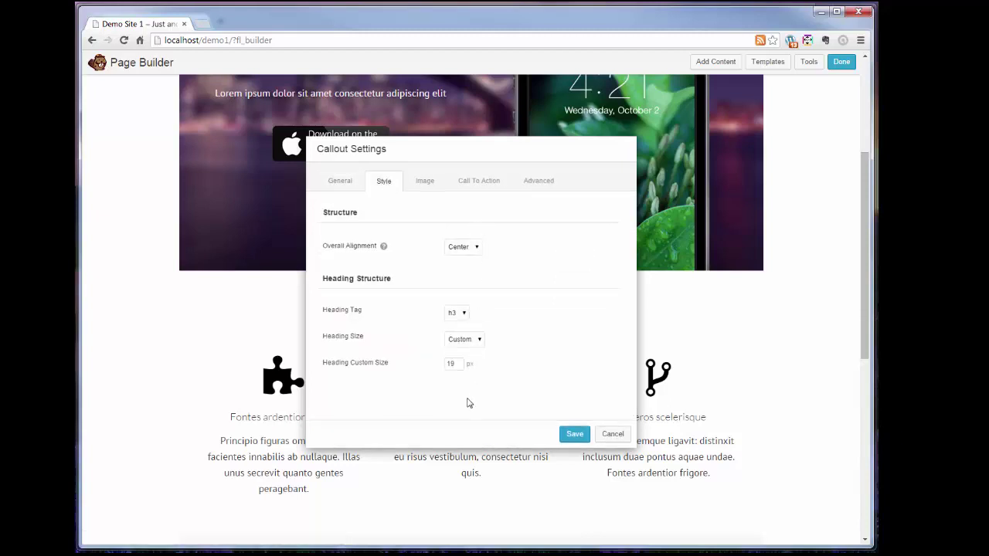
click(425, 180)
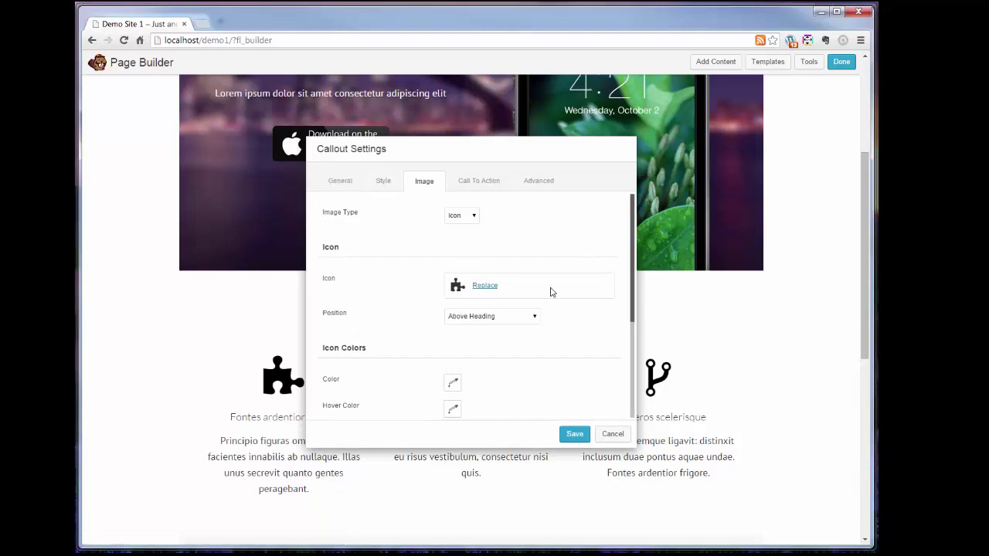
click(480, 286)
scroll(247, 360, down, 10)
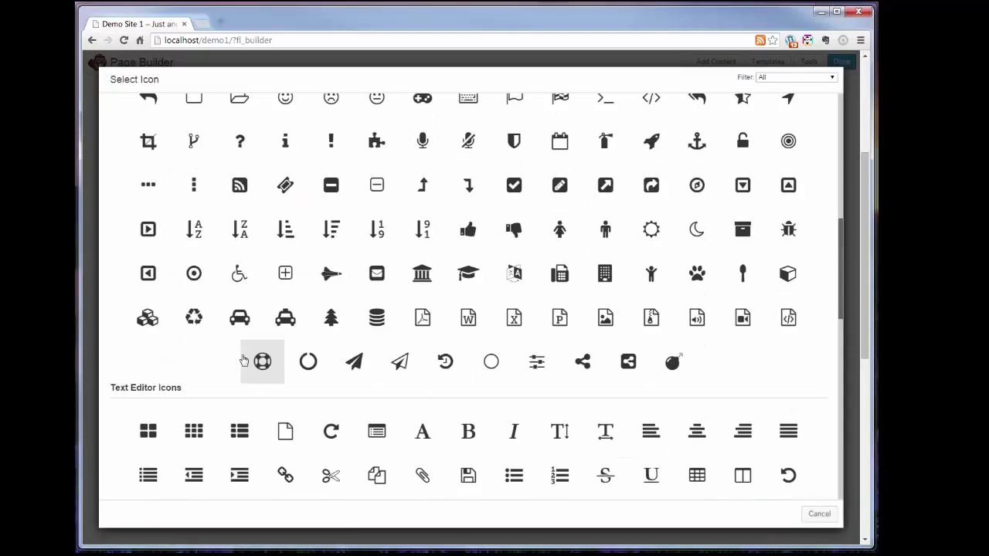
scroll(242, 360, down, 5)
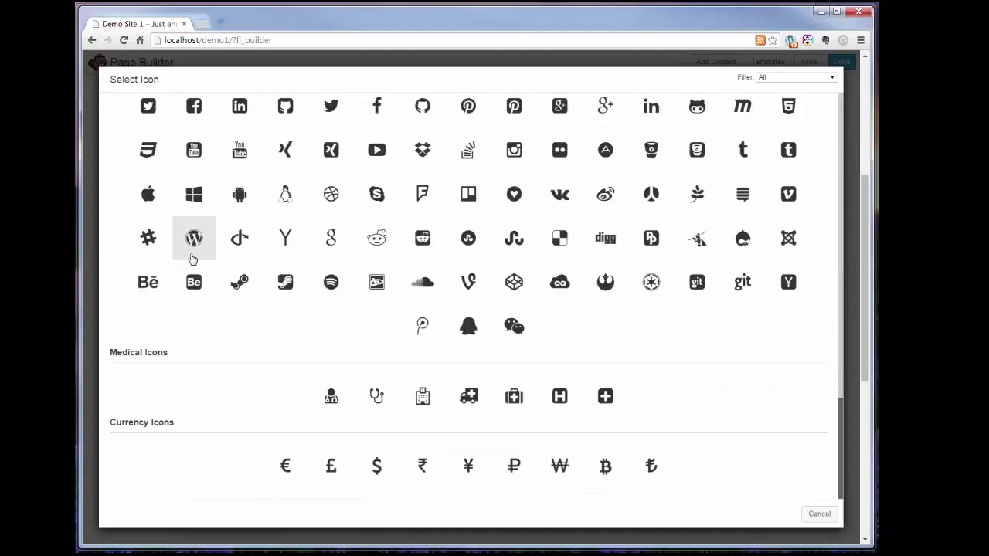
click(192, 250)
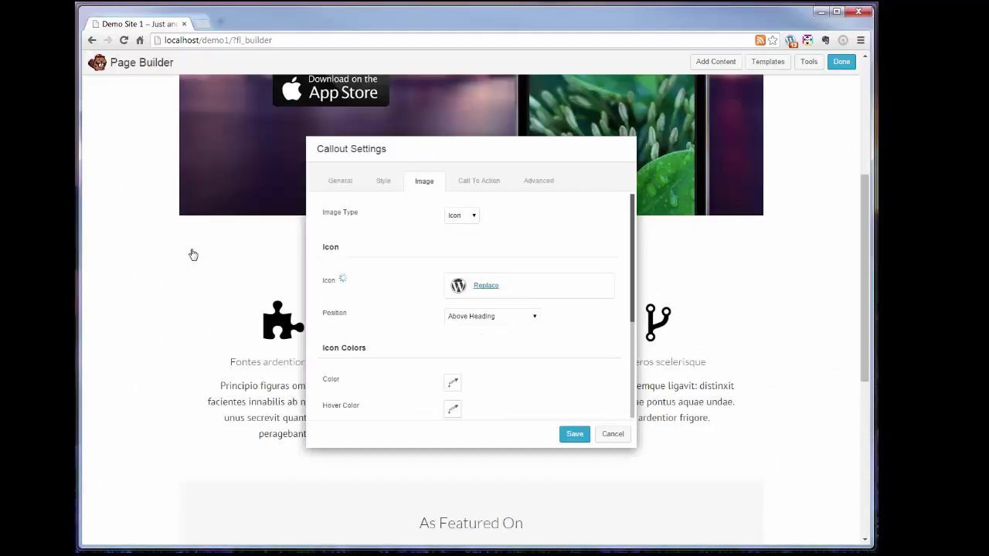
- Reopen the callout's icon library, examine its icon categories, and leave without choosing another icon
click(480, 286)
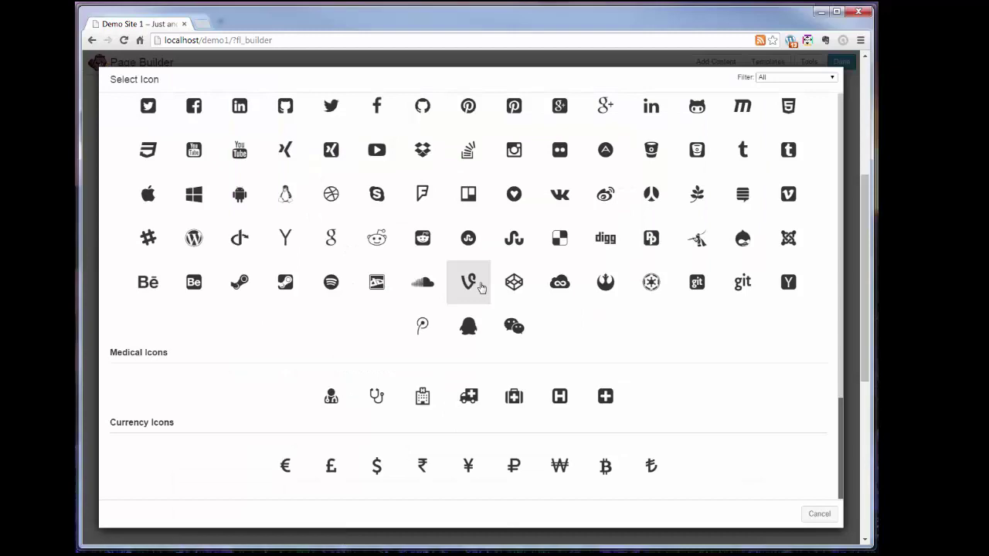
scroll(480, 288, up, 1)
scroll(480, 287, down, 1)
scroll(480, 287, up, 7)
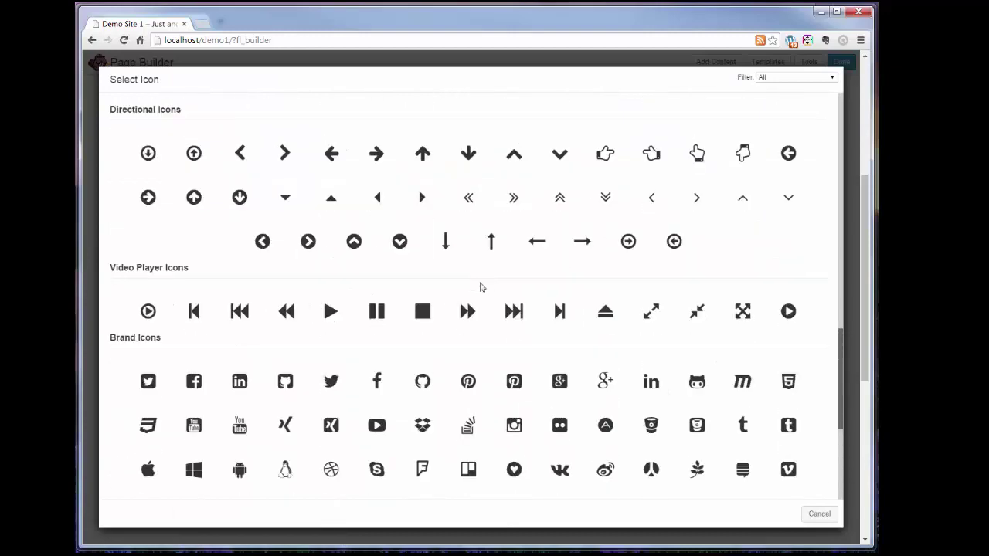
scroll(480, 287, up, 10)
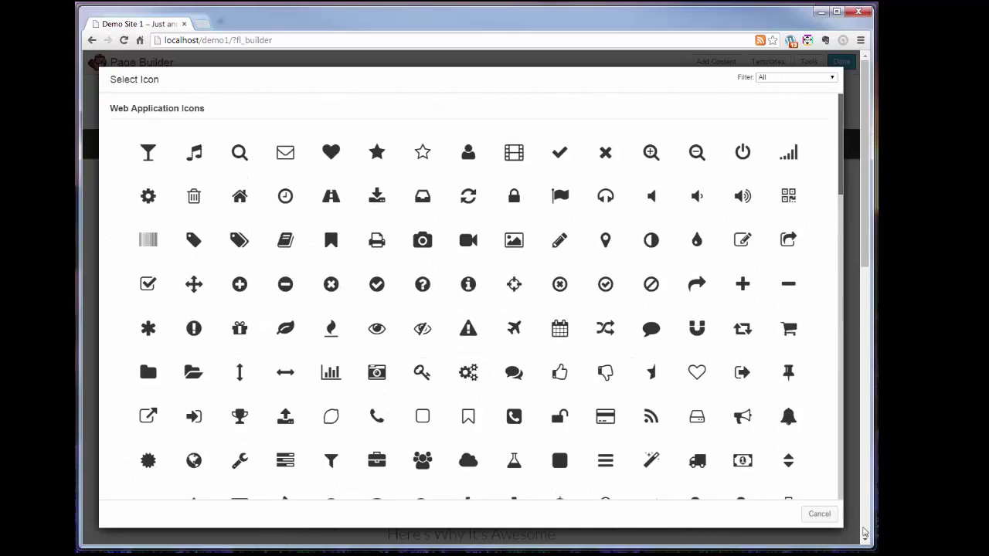
click(820, 515)
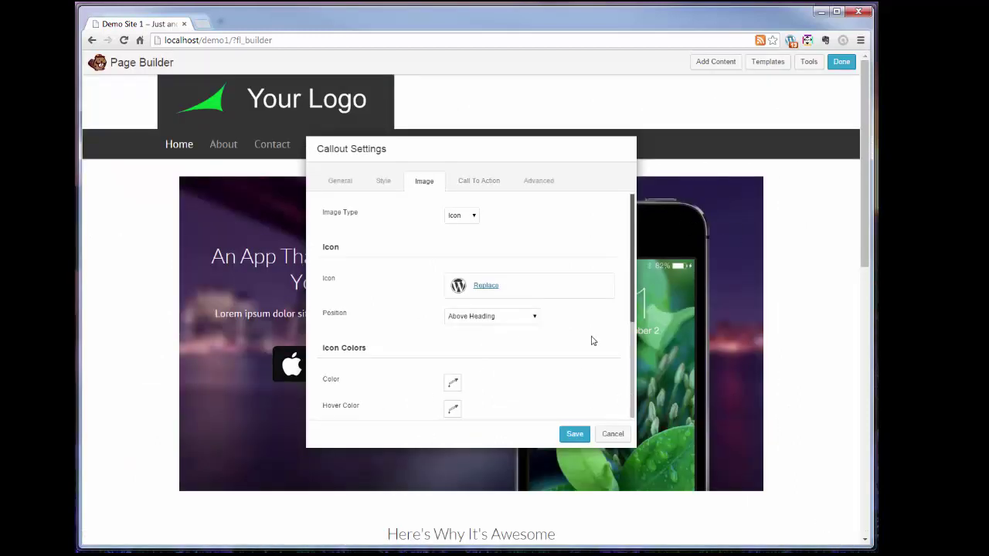
- Move the callout settings dialog off the callout and set the WordPress icon's size to 100 px
scroll(803, 414, down, 3)
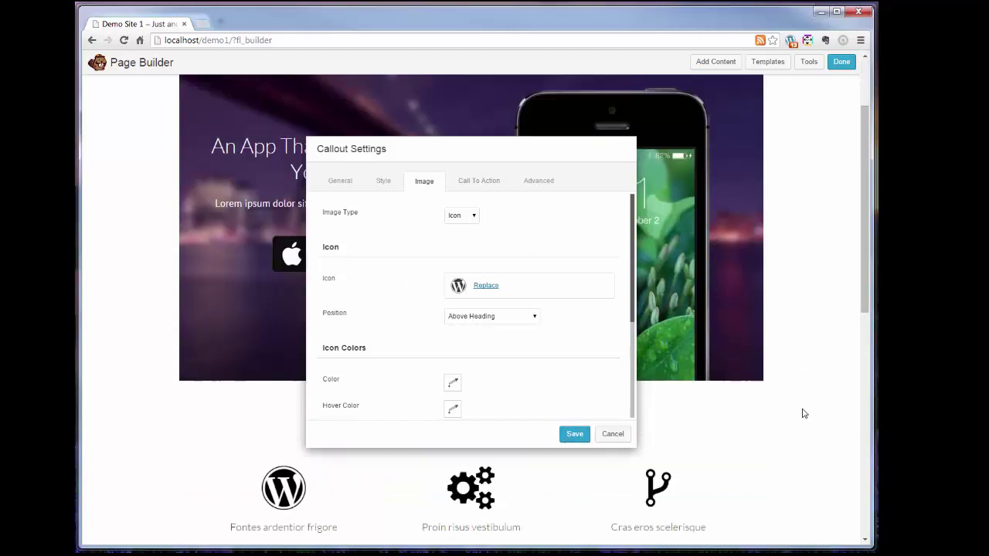
drag(530, 153, 707, 178)
scroll(753, 307, down, 3)
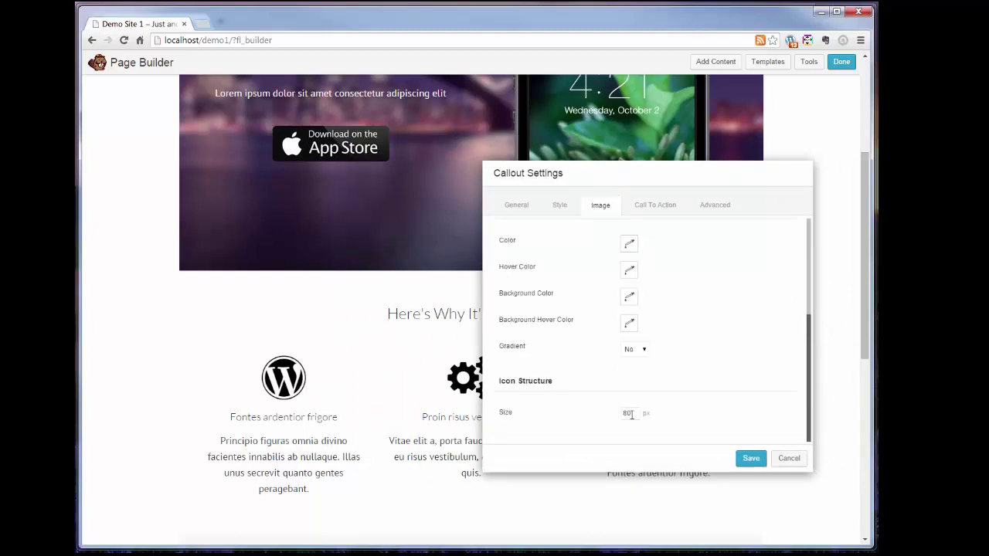
drag(632, 413, 611, 413)
text(100)
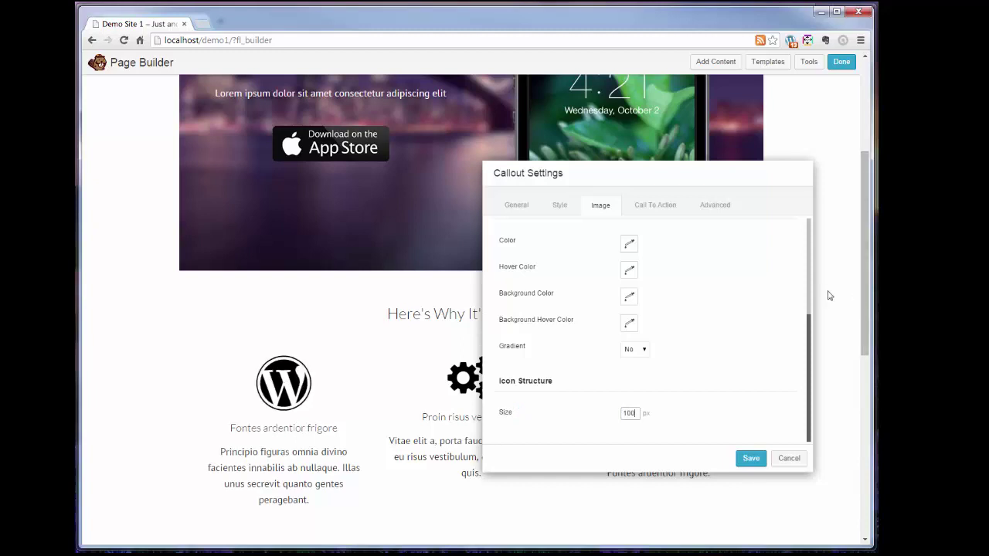
- Set the WordPress icon's colour to blue (#434fd1) and save the callout settings
scroll(731, 272, up, 1)
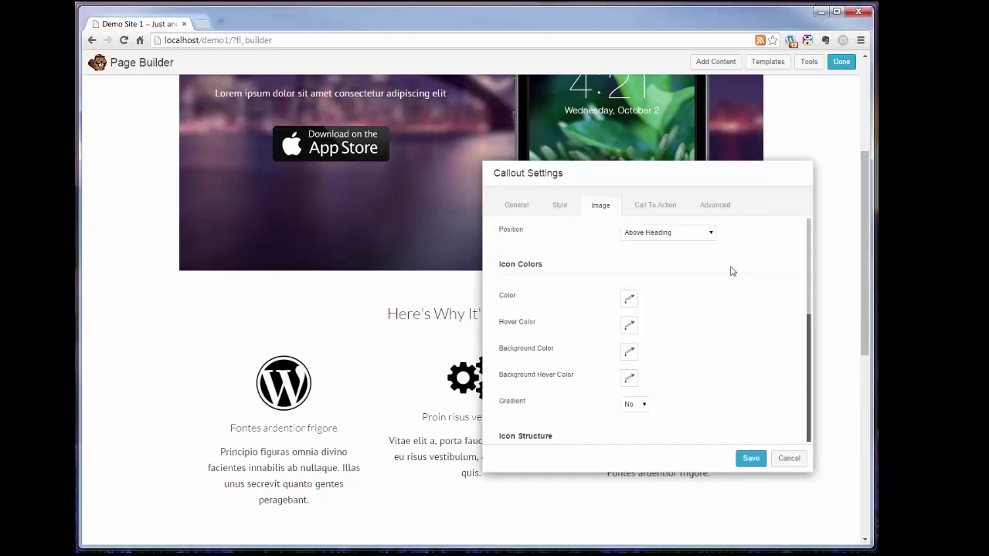
click(630, 301)
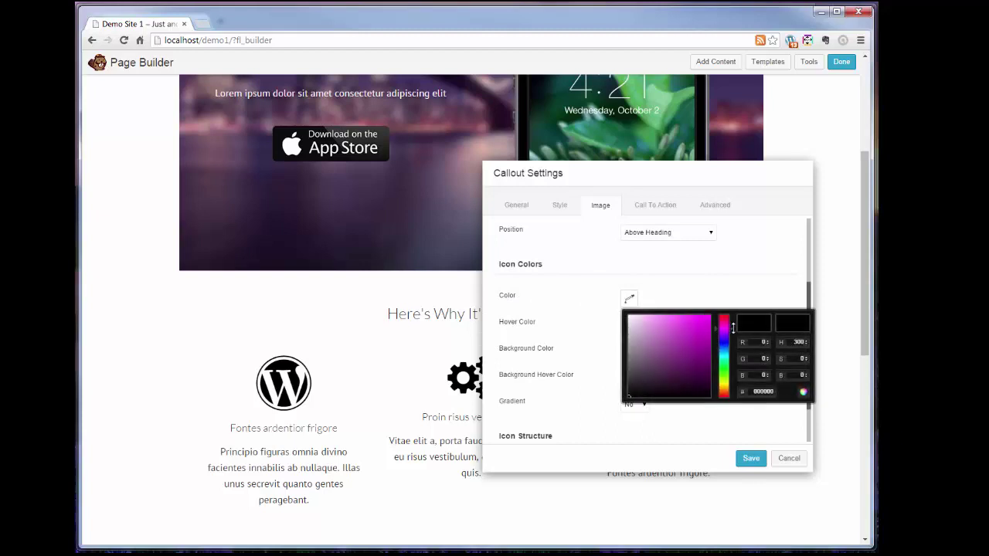
click(731, 332)
drag(733, 333, 733, 338)
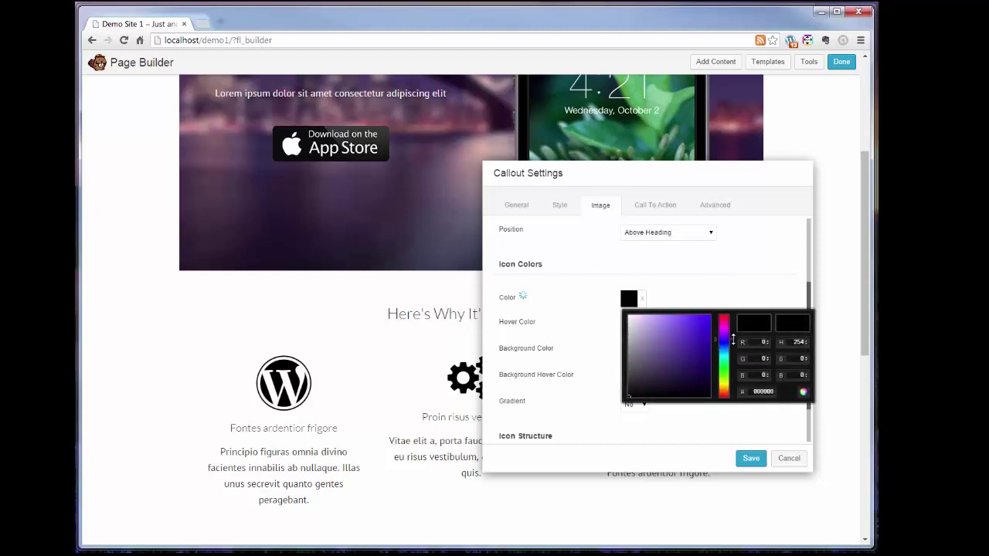
mouse_move(674, 328)
mouse_down()
mouse_move(697, 324)
mouse_move(691, 338)
mouse_up()
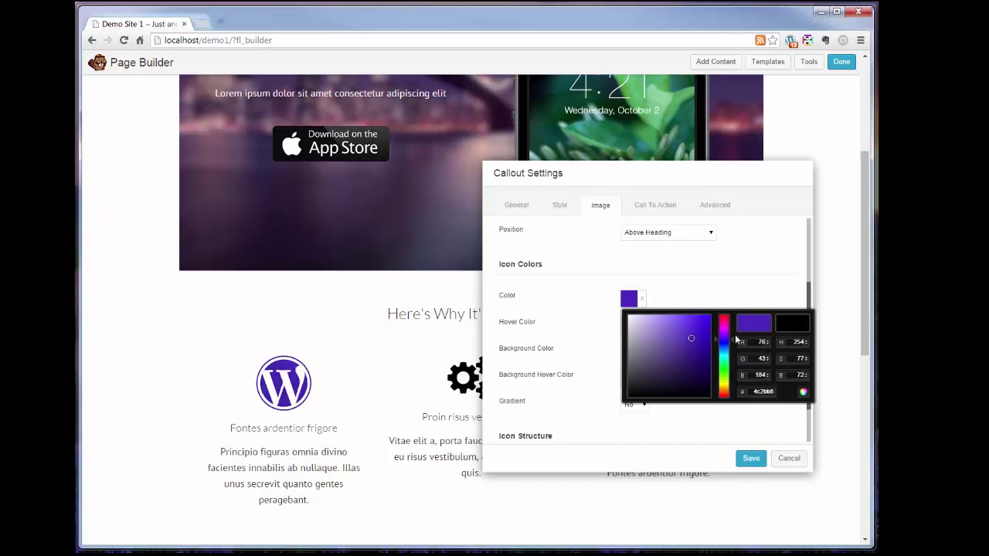
drag(732, 340, 684, 330)
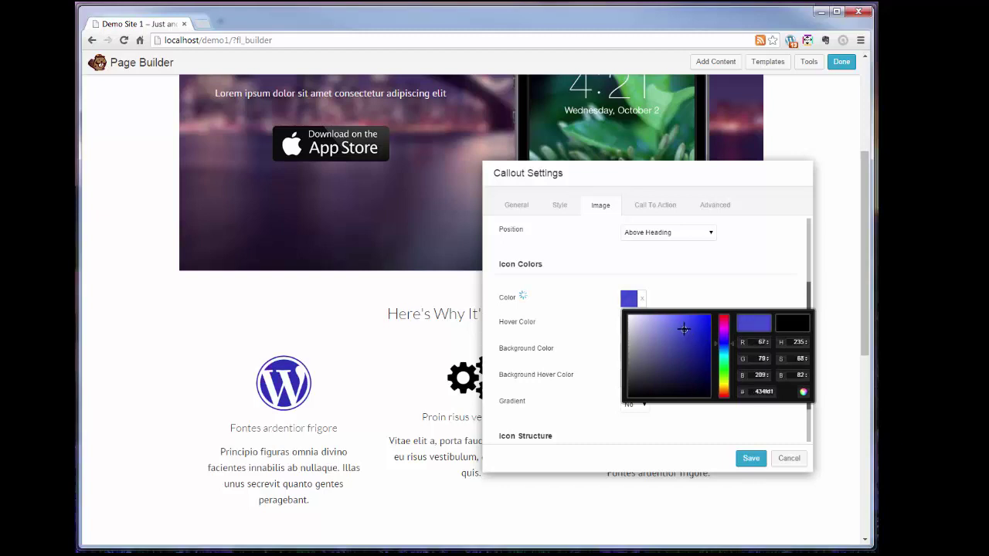
click(748, 459)
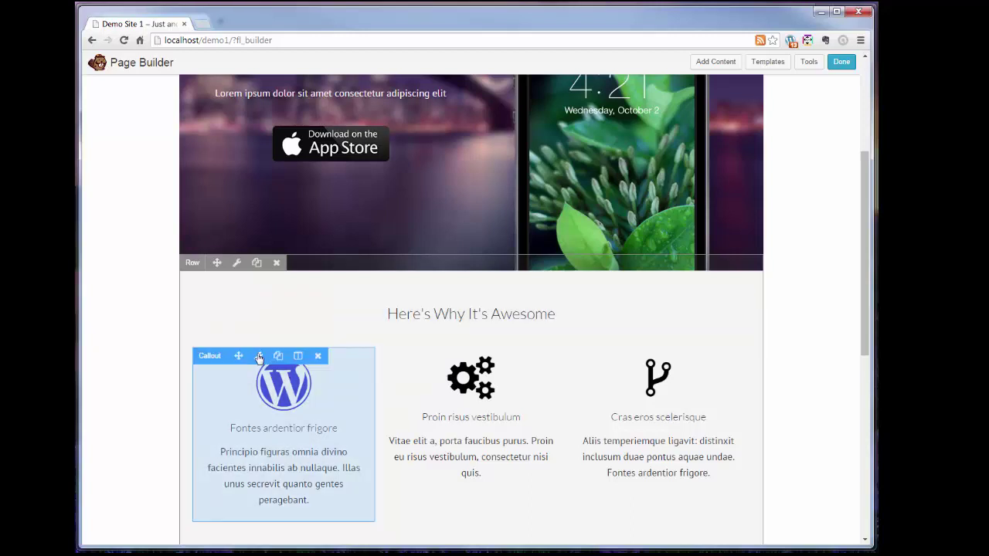
- Reopen the WordPress callout's settings and add a button call to action with the text "Buy Now!"
click(259, 357)
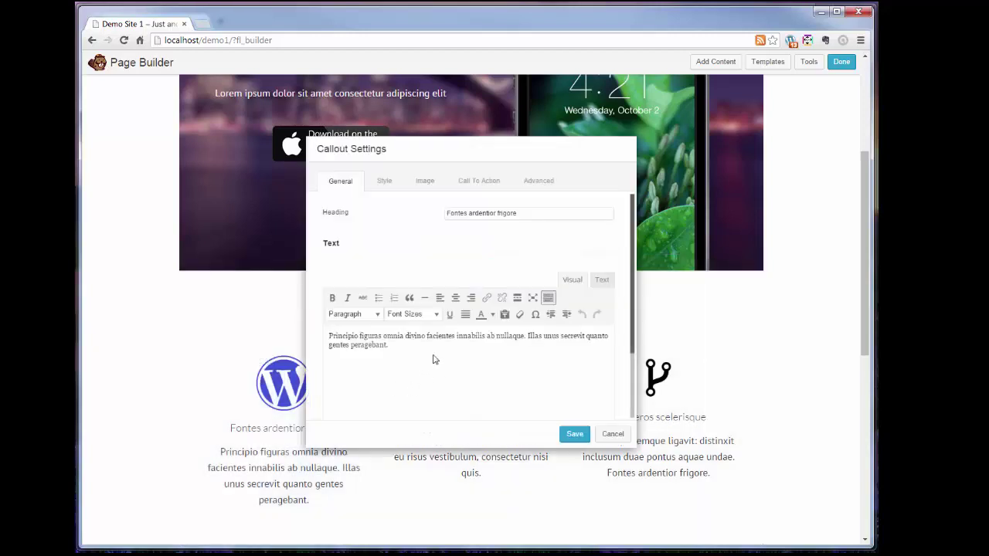
click(492, 184)
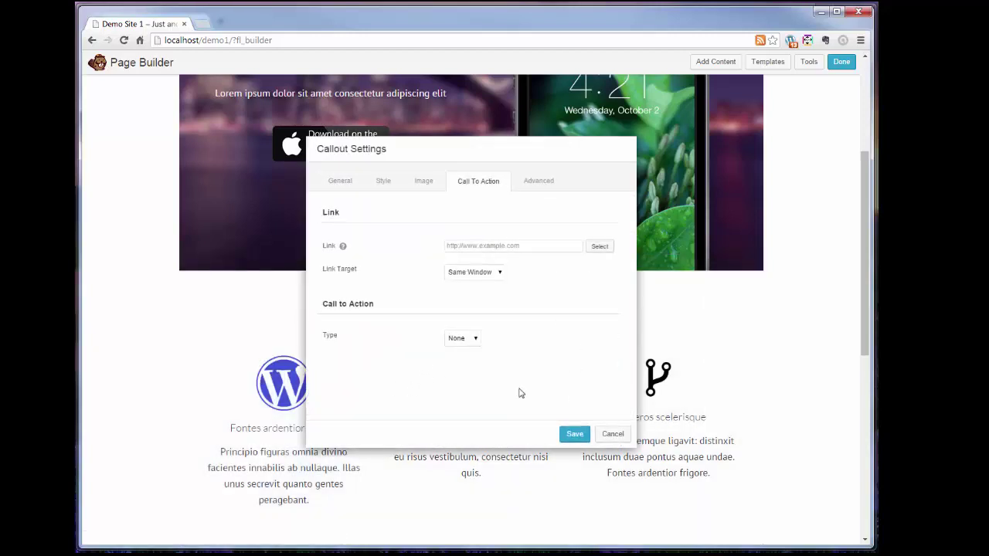
click(473, 342)
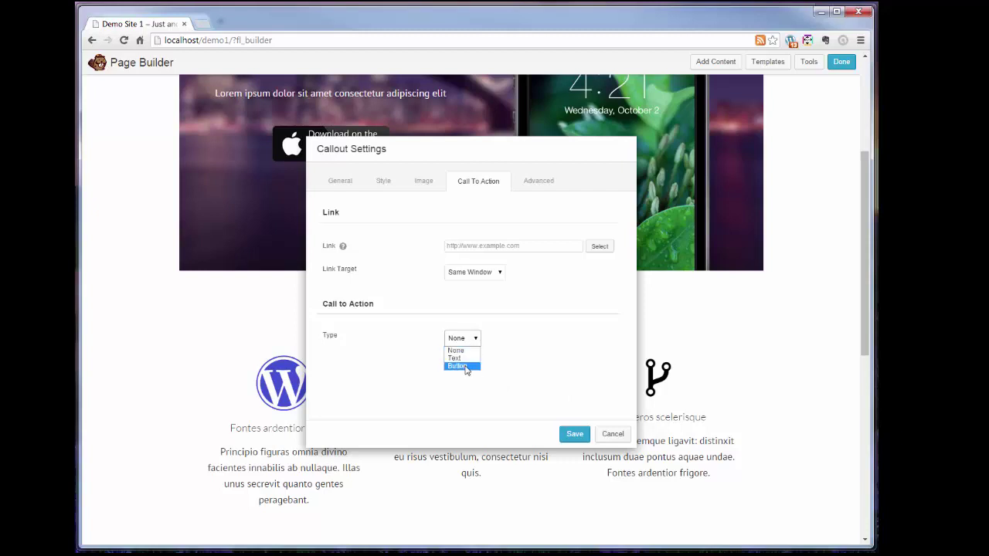
click(462, 366)
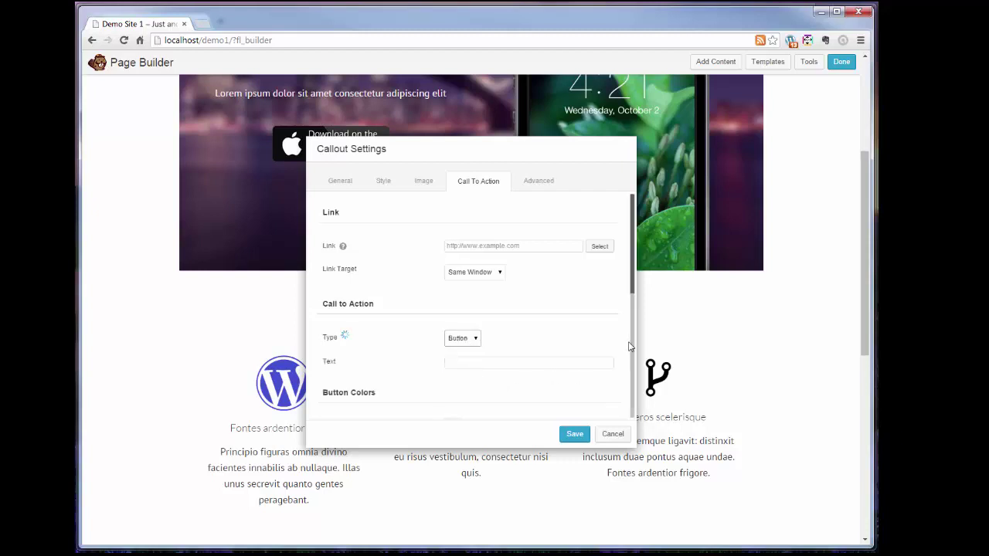
drag(632, 288, 629, 323)
click(485, 283)
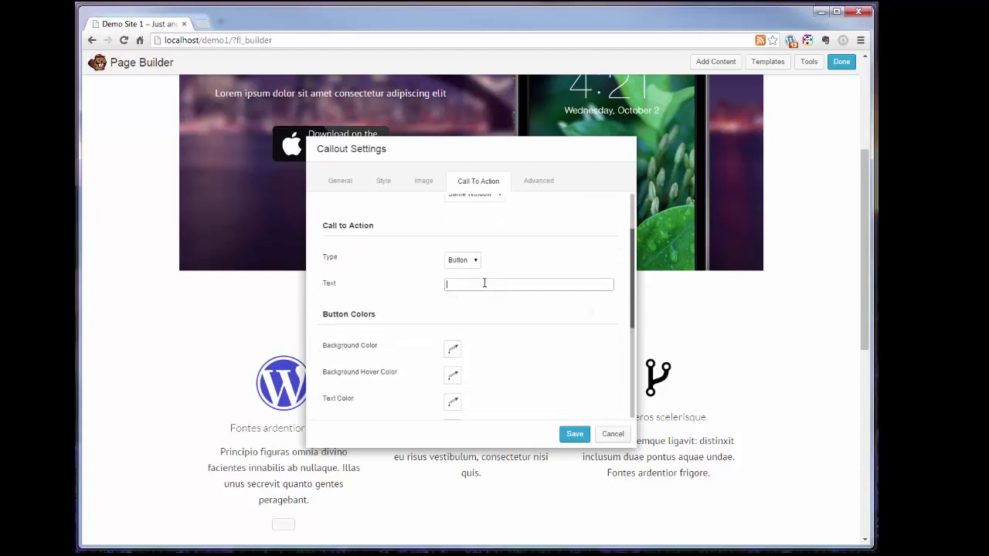
text(Bl)
text(y Now!)
- Set the Buy Now! button's background color to light purple (#e3aae3) and save the callout settings
click(453, 348)
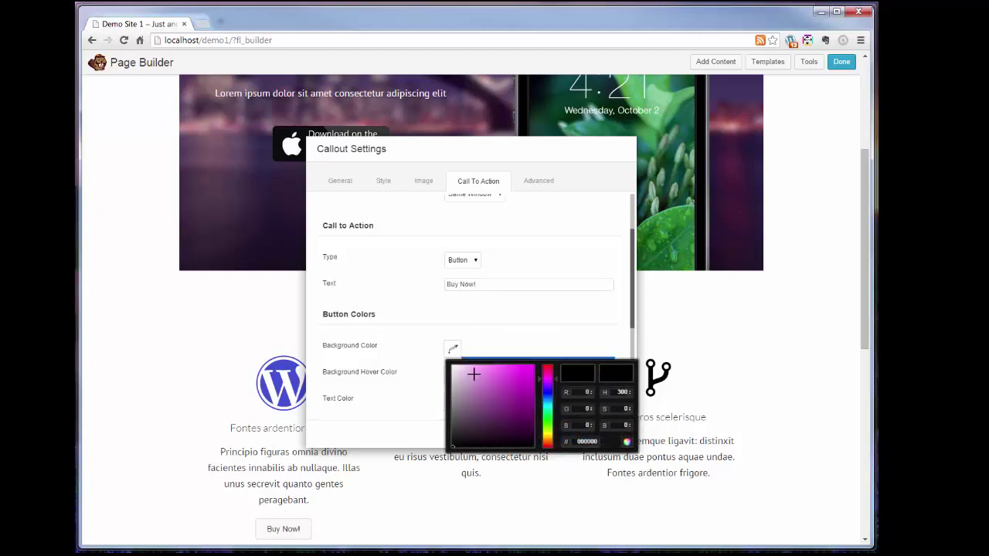
click(473, 374)
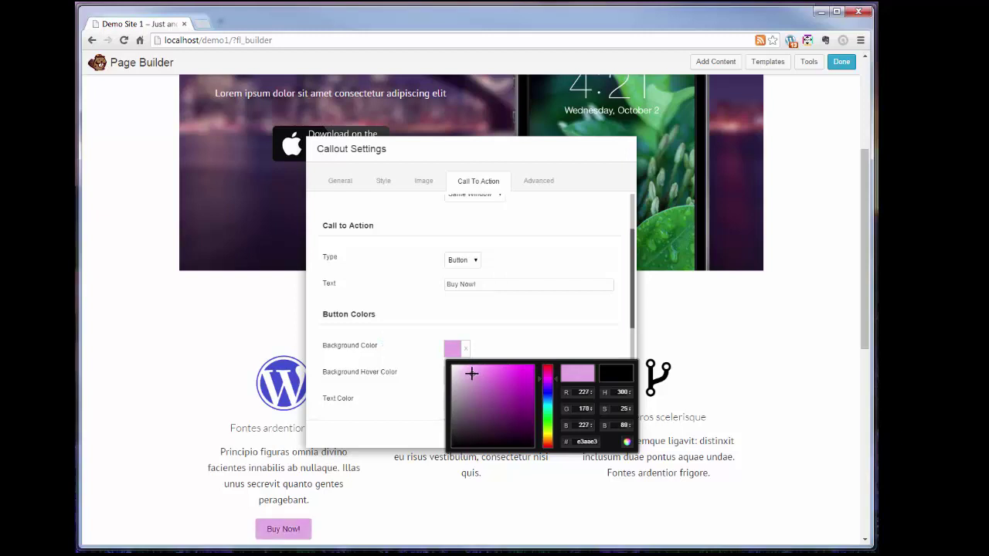
click(608, 311)
click(578, 436)
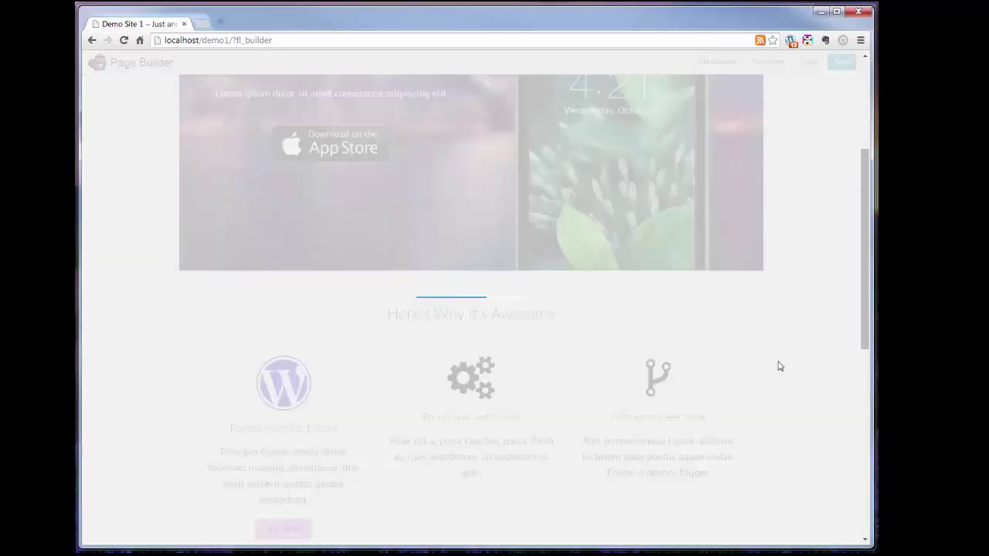
- Duplicate the WordPress callout and move the copy into the middle column above the gears callout
drag(863, 308, 867, 363)
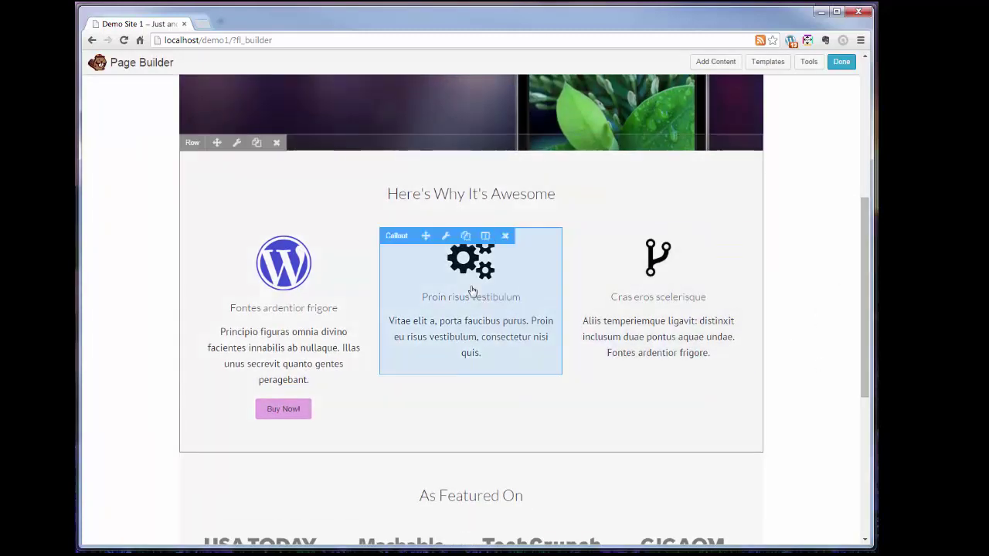
mouse_move(446, 243)
mouse_move(587, 257)
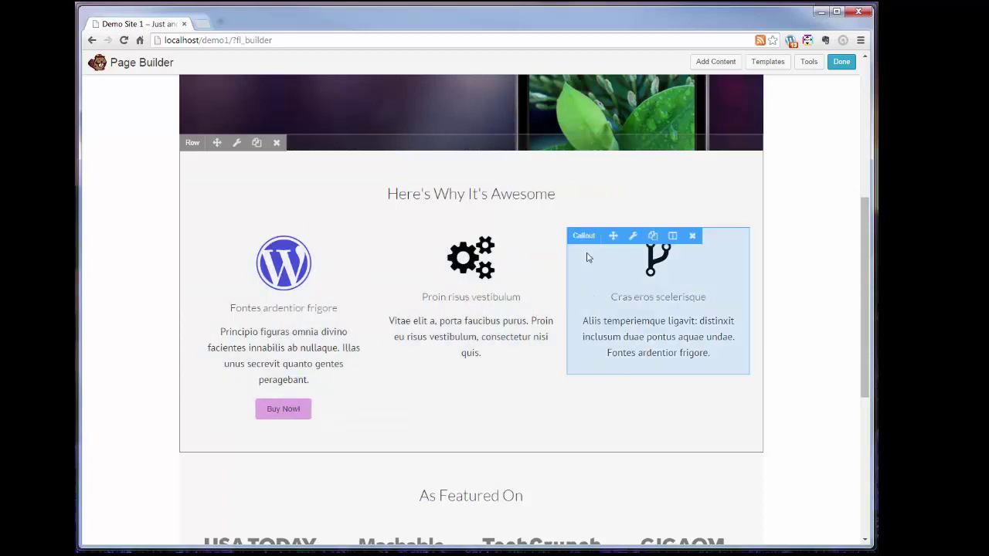
mouse_move(290, 283)
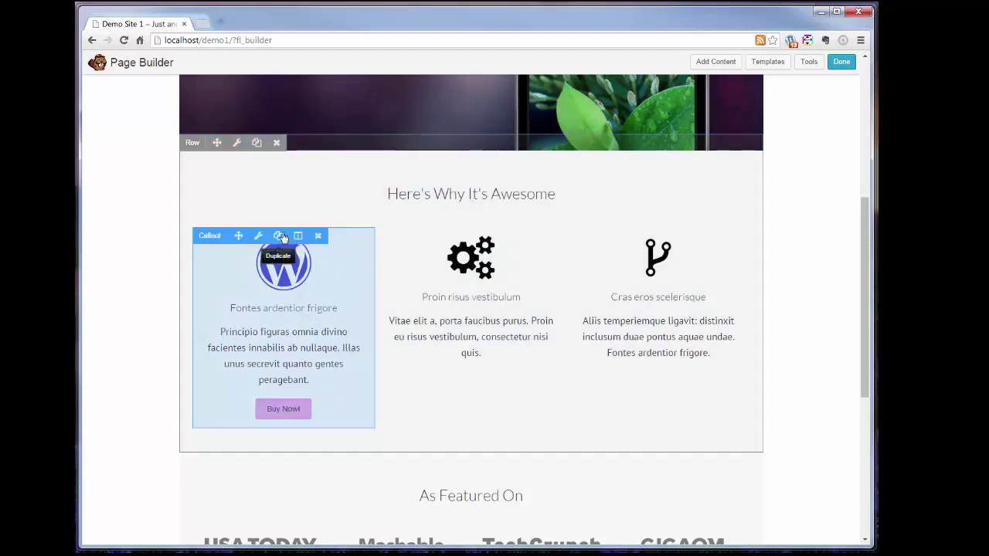
click(279, 235)
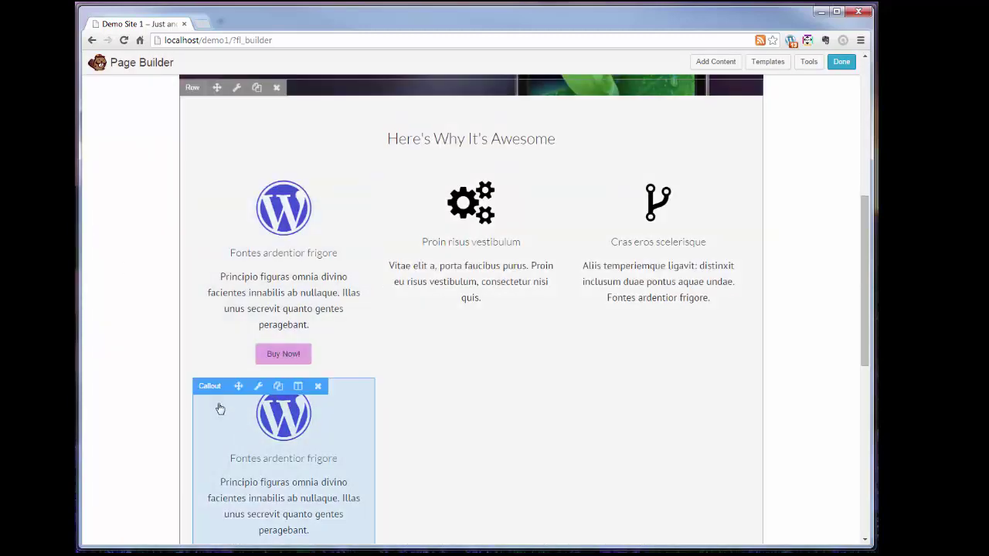
drag(238, 387, 453, 292)
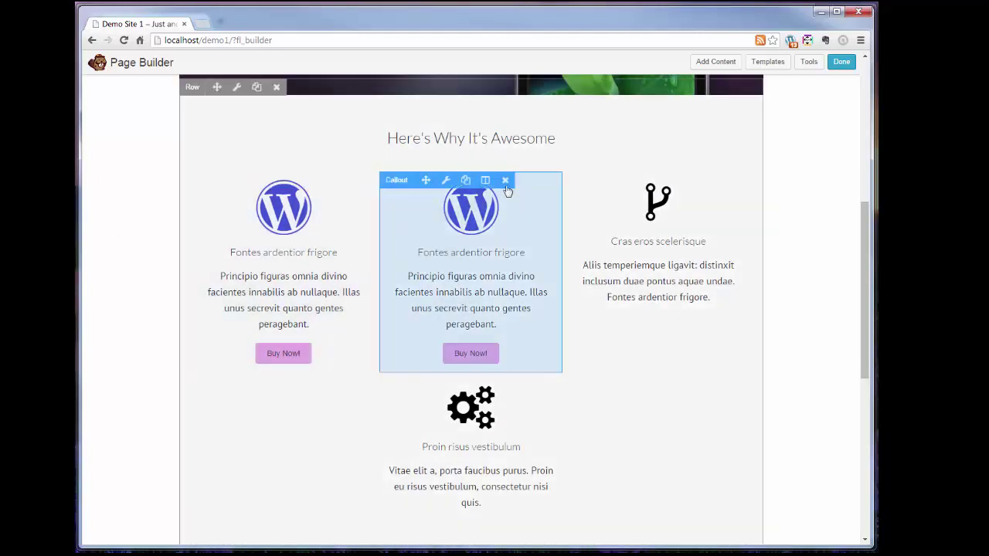
- Delete the duplicated WordPress callout from the middle column
click(506, 180)
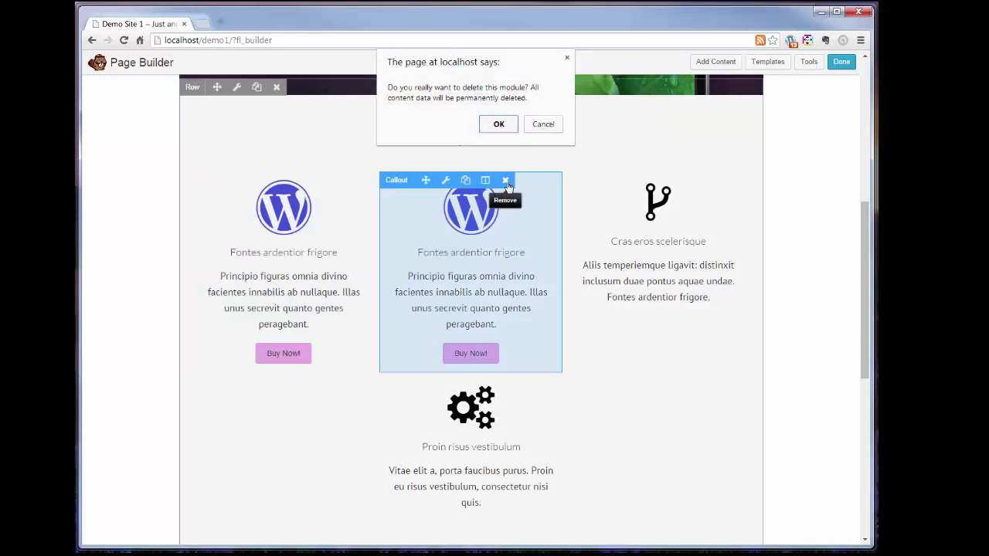
click(502, 124)
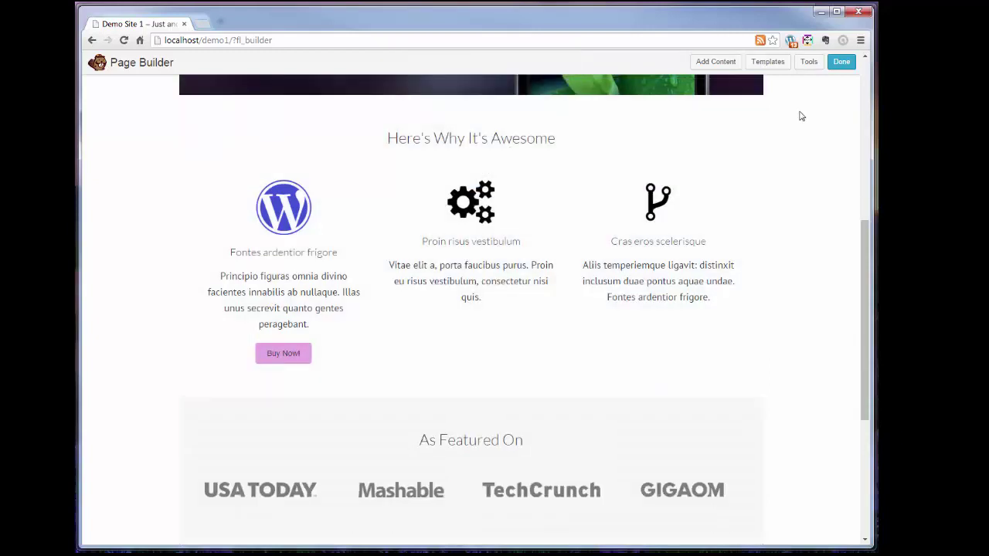
- Publish the home page changes, switch to Firefox and review the reloaded home page's callouts and lower sections
click(842, 61)
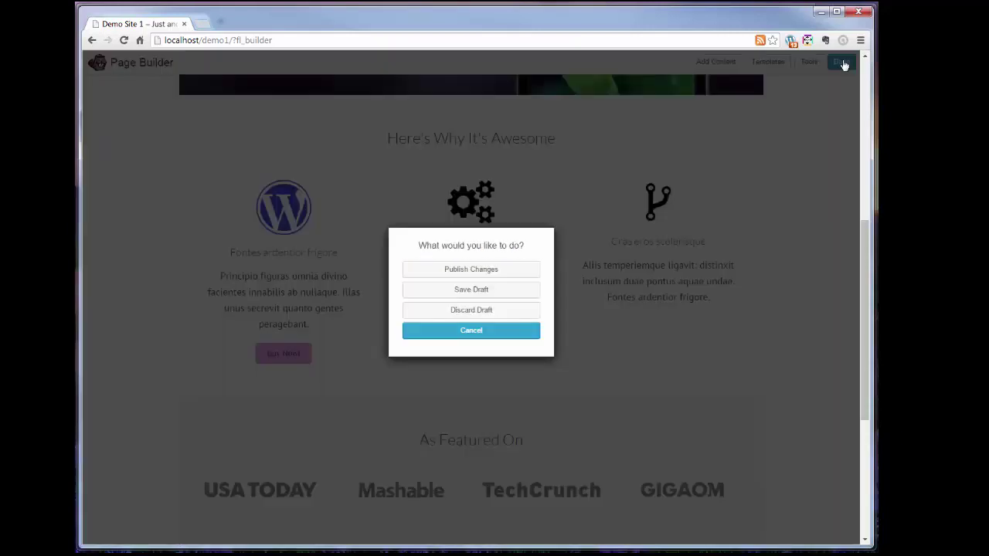
click(441, 272)
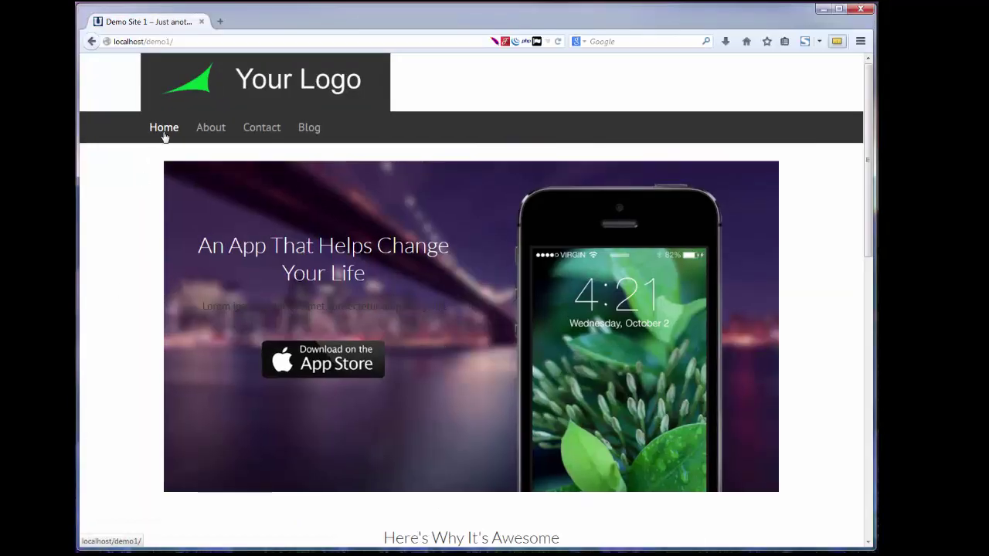
click(164, 135)
scroll(150, 168, down, 5)
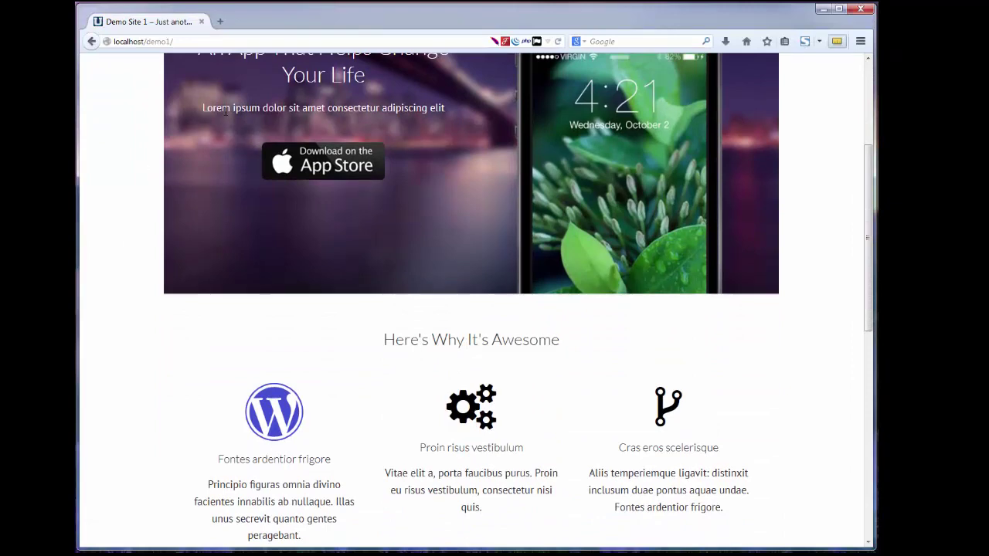
scroll(131, 220, down, 5)
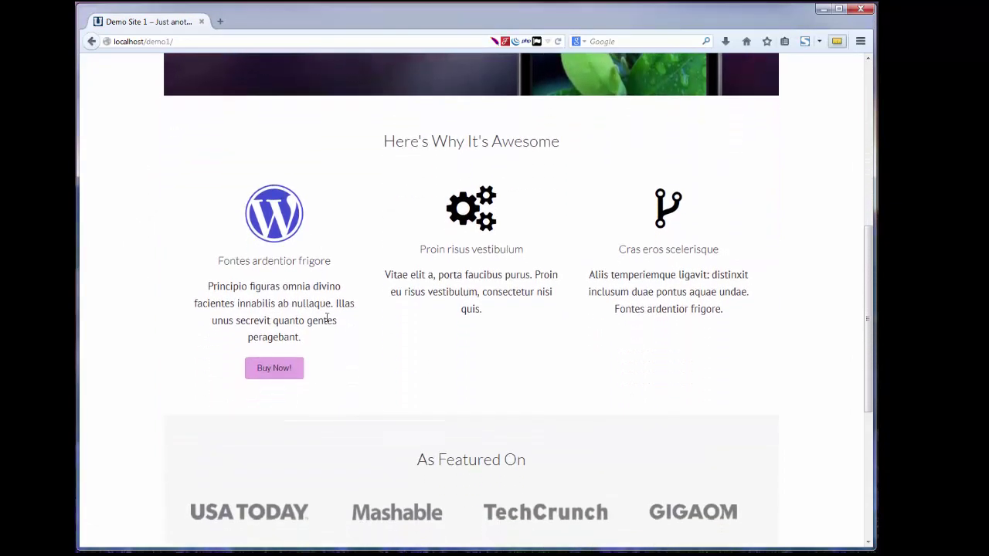
scroll(316, 375, down, 5)
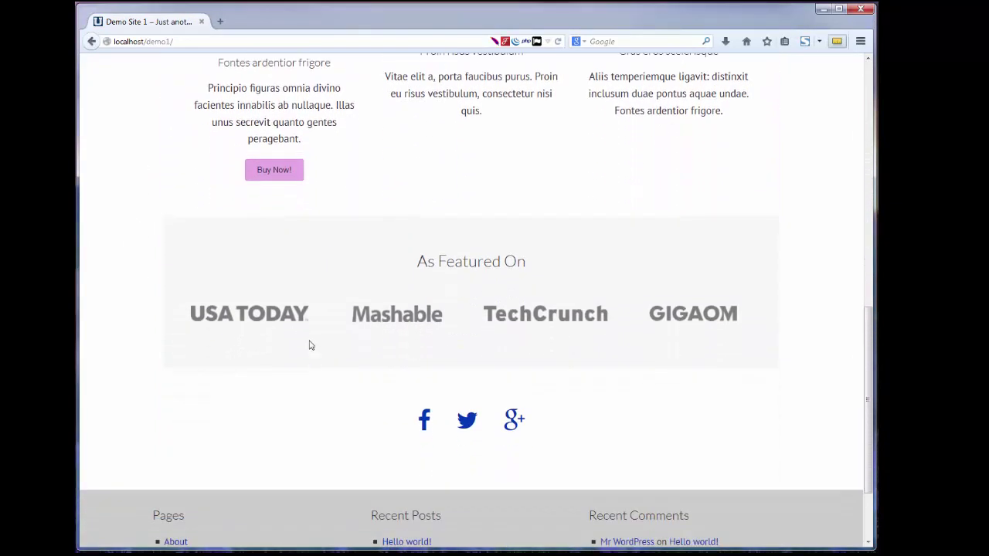
scroll(309, 344, up, 5)
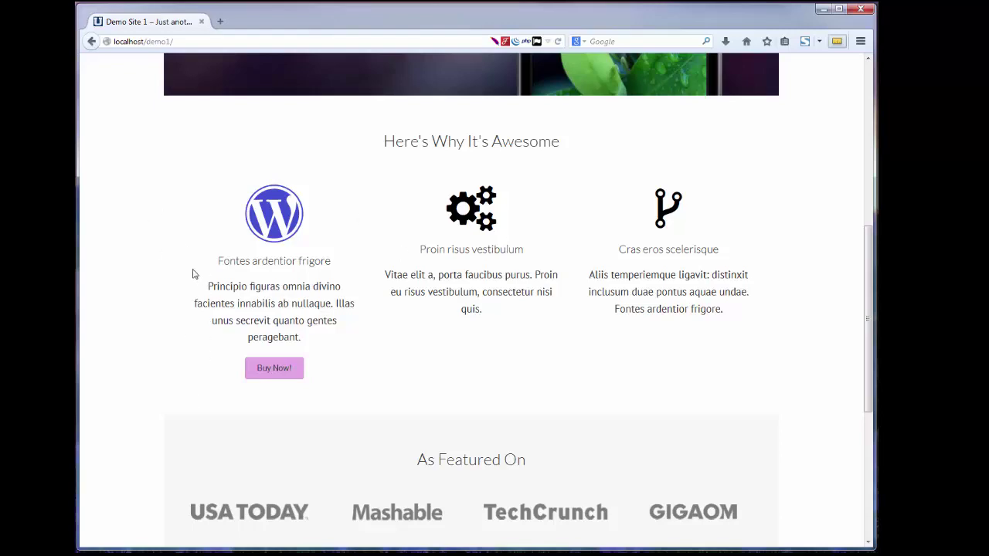
scroll(191, 274, down, 3)
scroll(192, 275, up, 13)
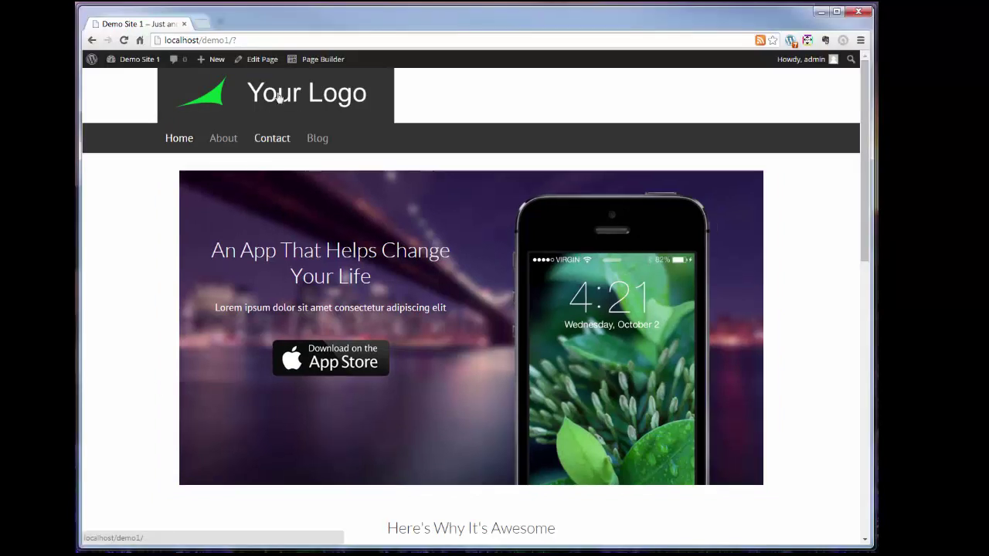
- Return to the builder's browser and open the About page in Page Builder from the dashboard's page list
mouse_move(139, 59)
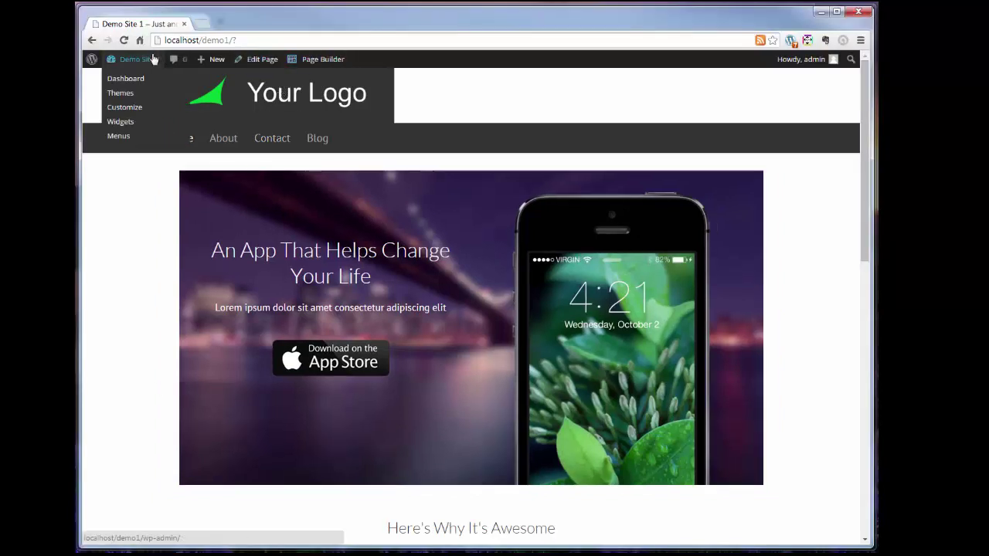
click(131, 82)
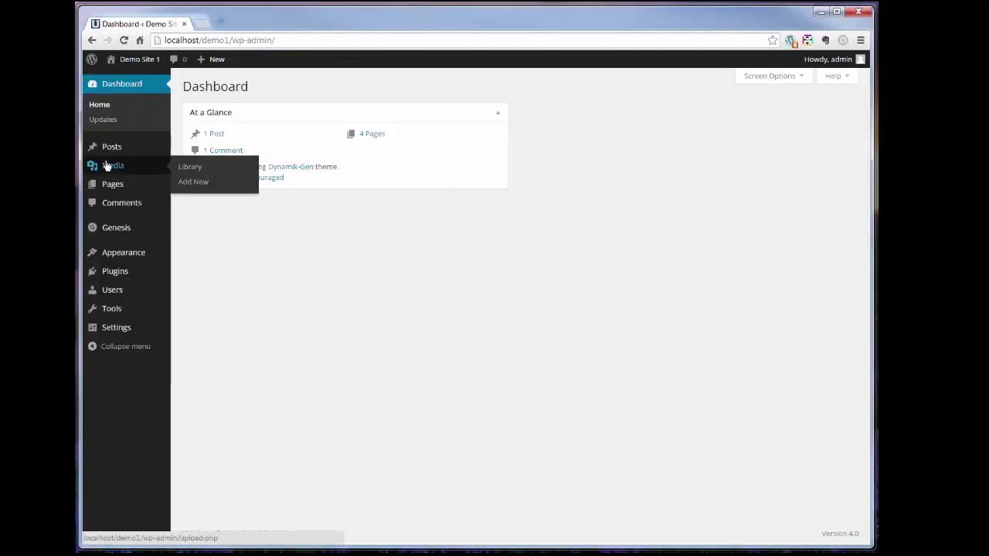
mouse_move(108, 186)
click(187, 187)
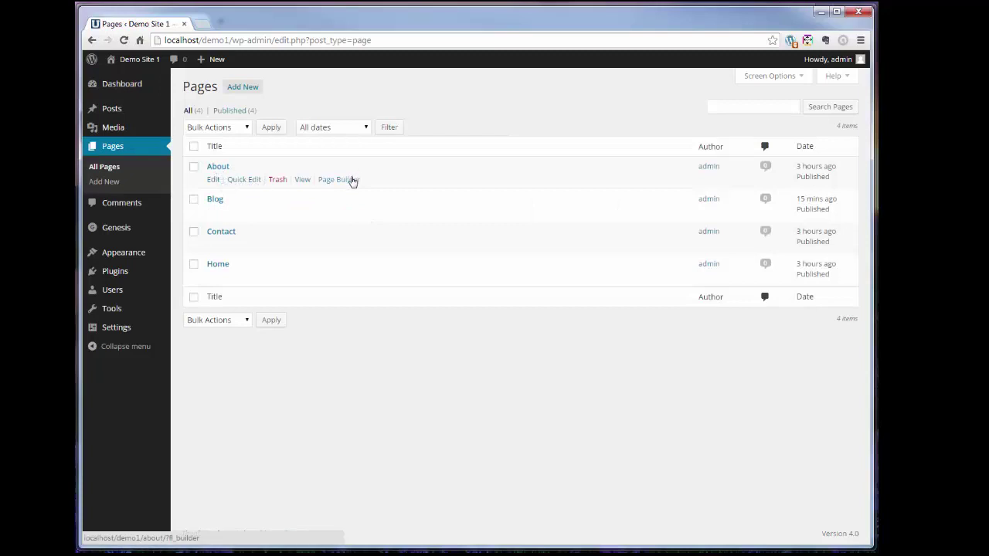
click(351, 179)
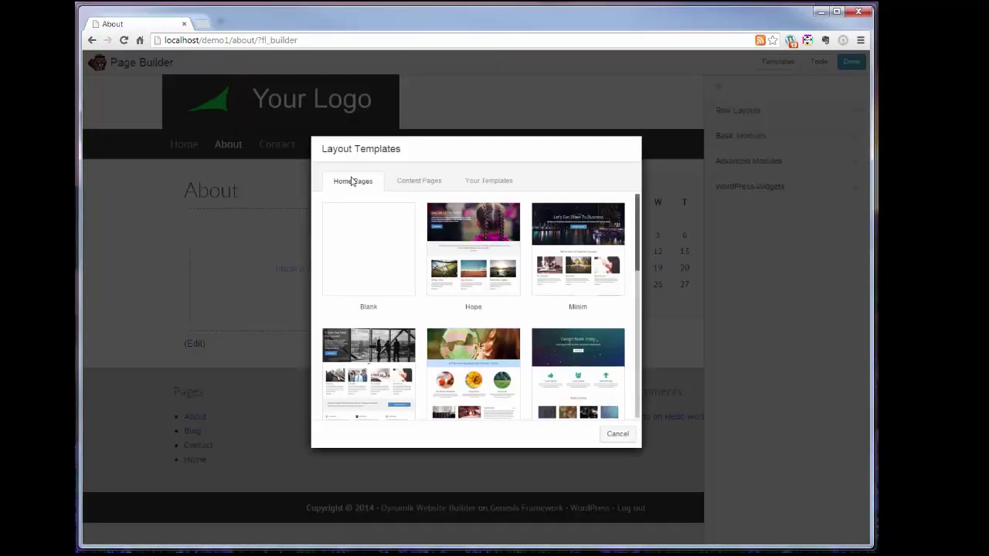
- Apply the About Us content page template to the About page and publish the changes
click(408, 184)
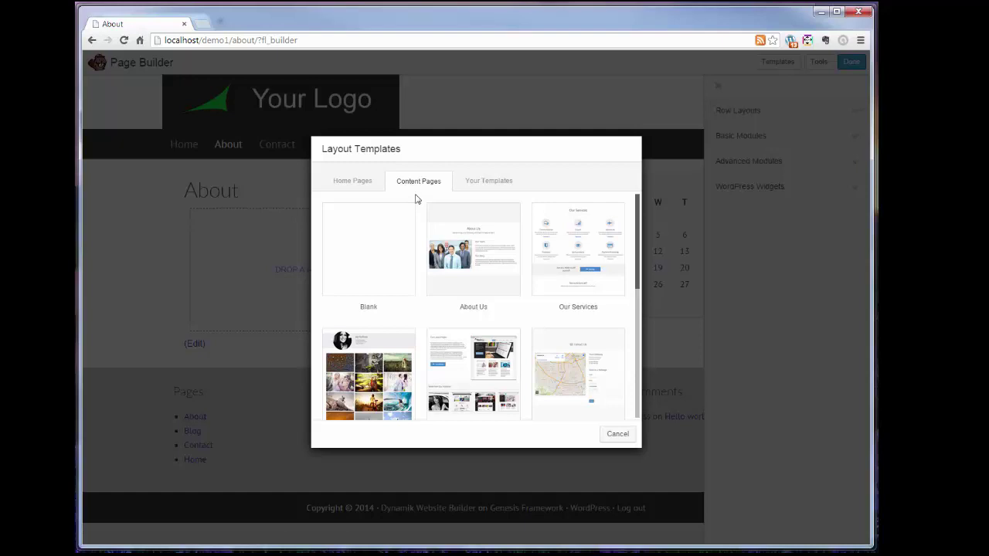
click(490, 187)
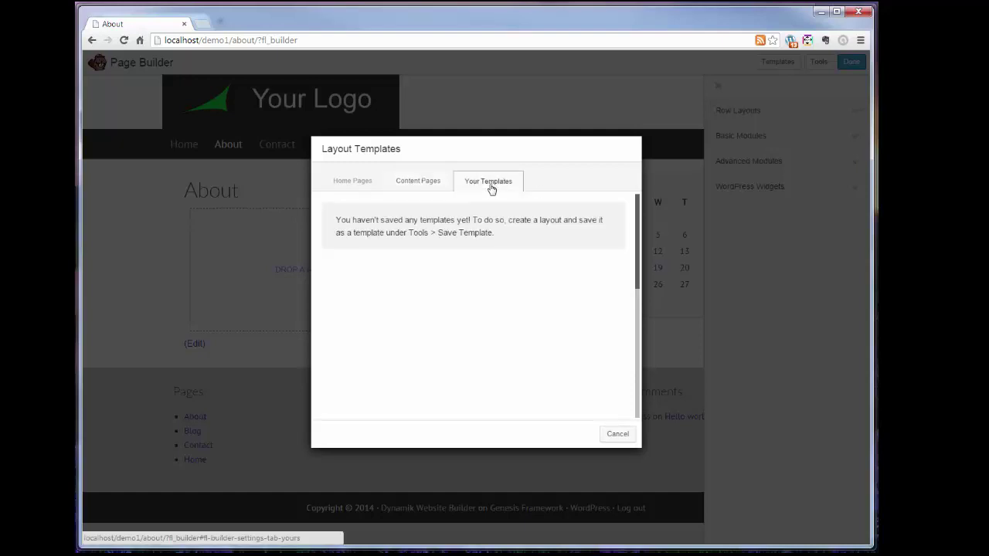
click(437, 186)
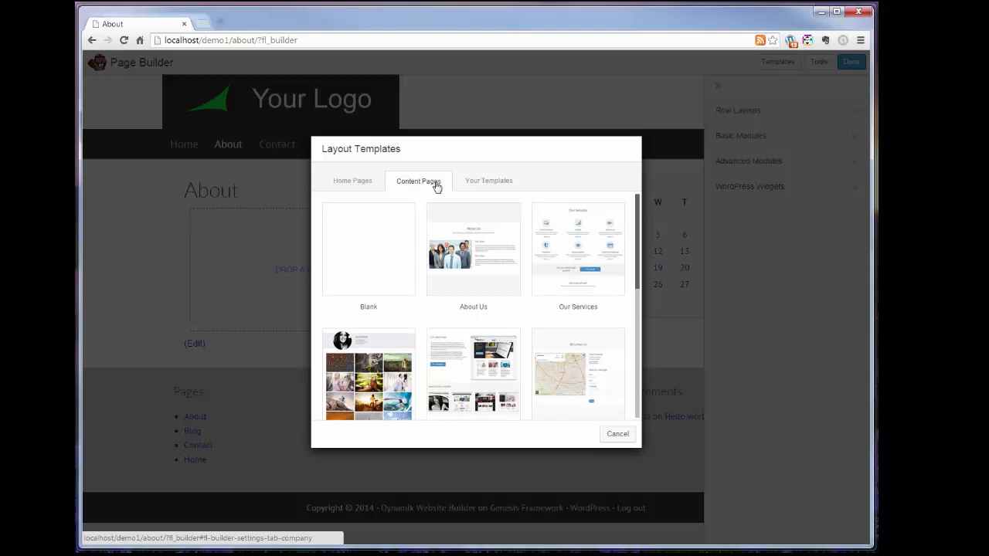
click(463, 265)
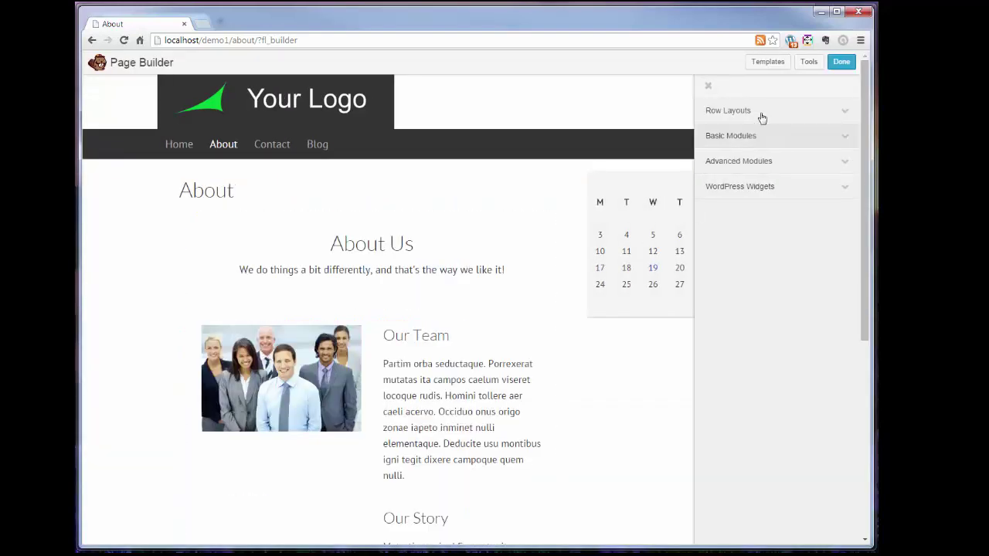
click(838, 64)
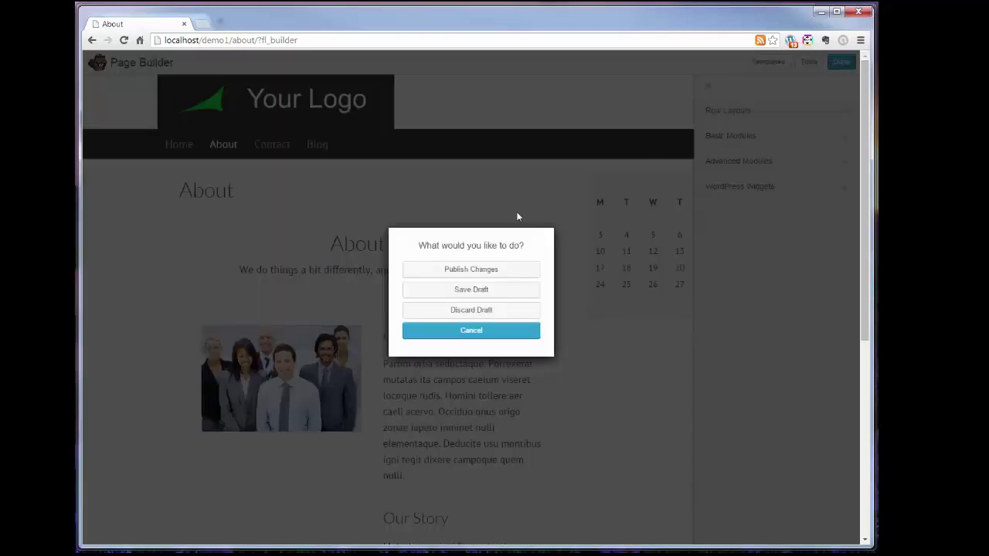
click(472, 270)
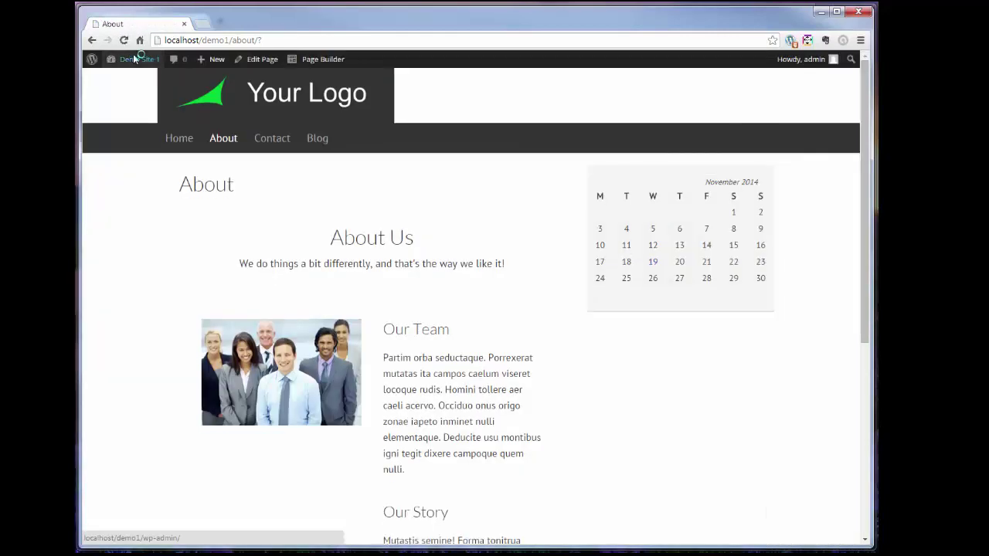
- Go back to the dashboard's page list and open the Contact page in Page Builder
mouse_move(136, 59)
click(135, 79)
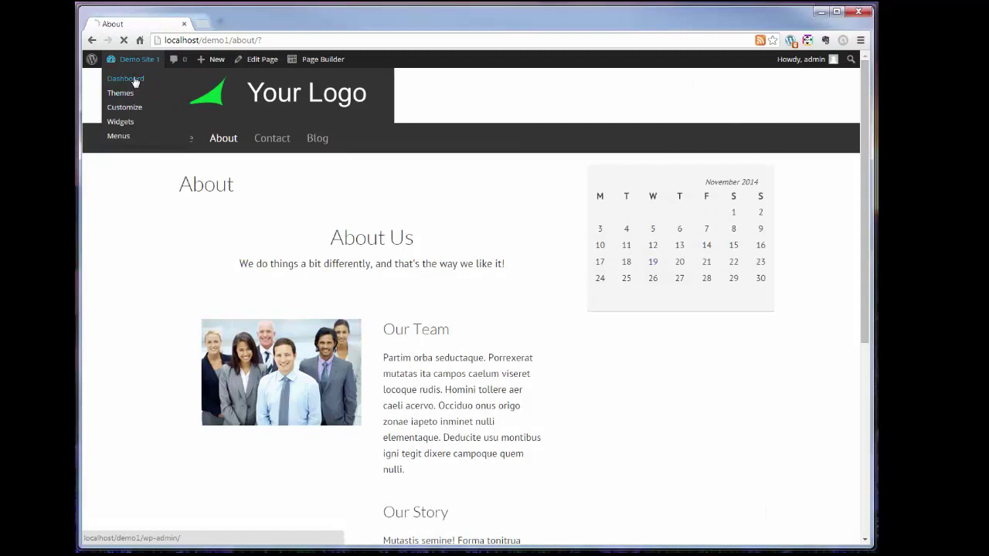
mouse_move(111, 184)
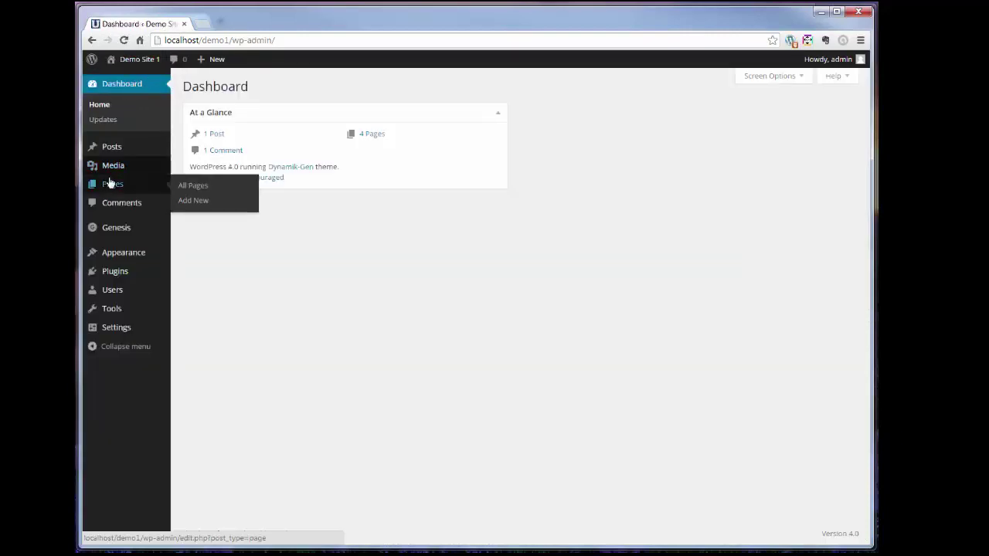
click(200, 191)
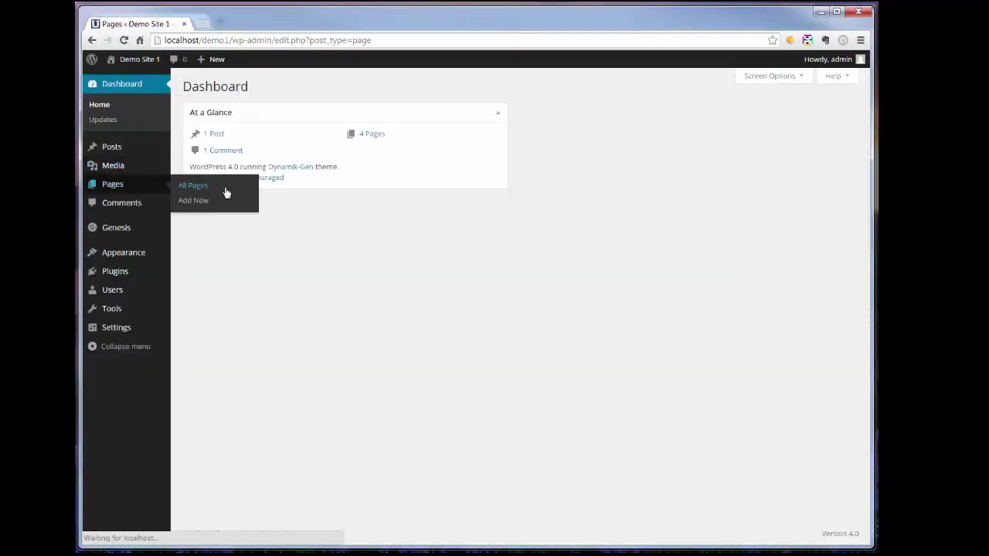
mouse_move(216, 234)
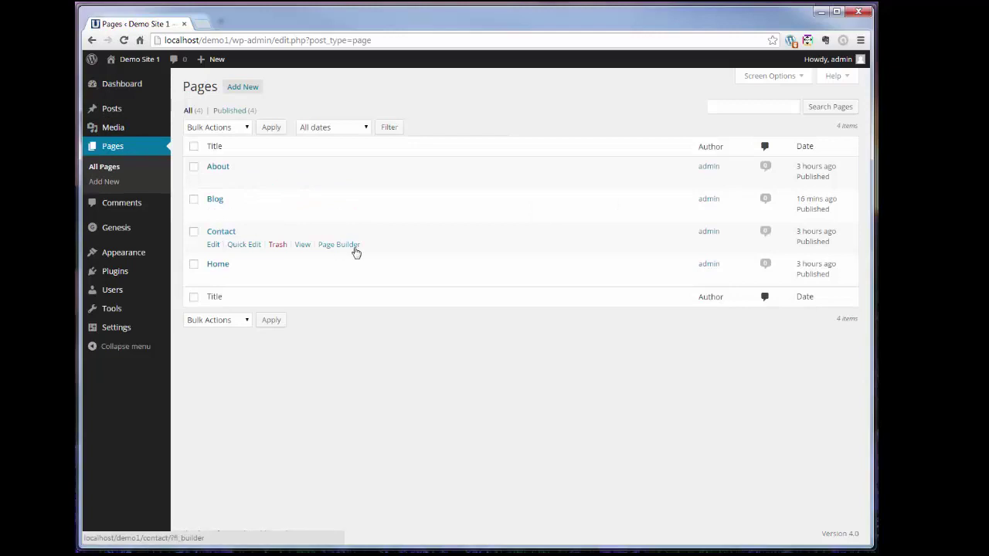
click(354, 245)
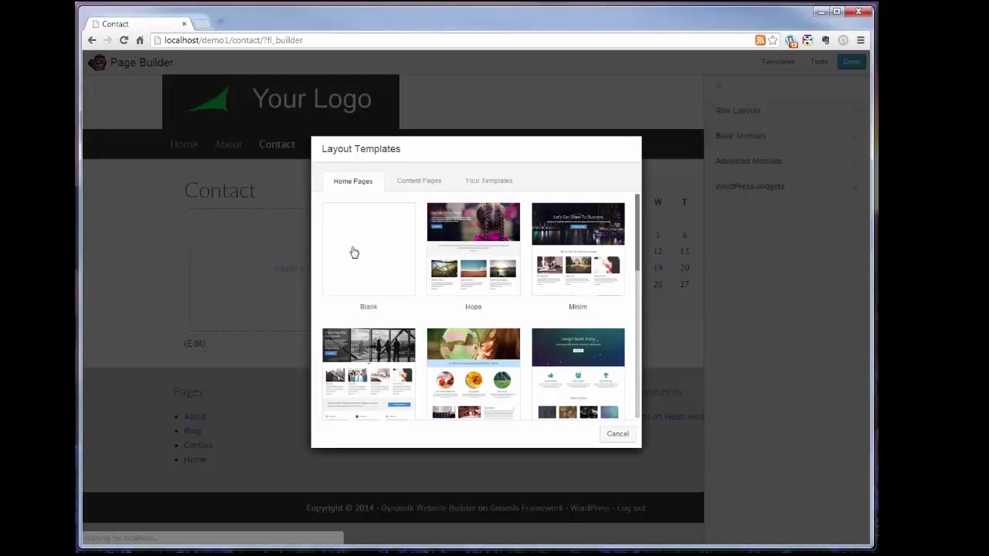
- Apply the Business Contact content page template to the Contact page
click(419, 180)
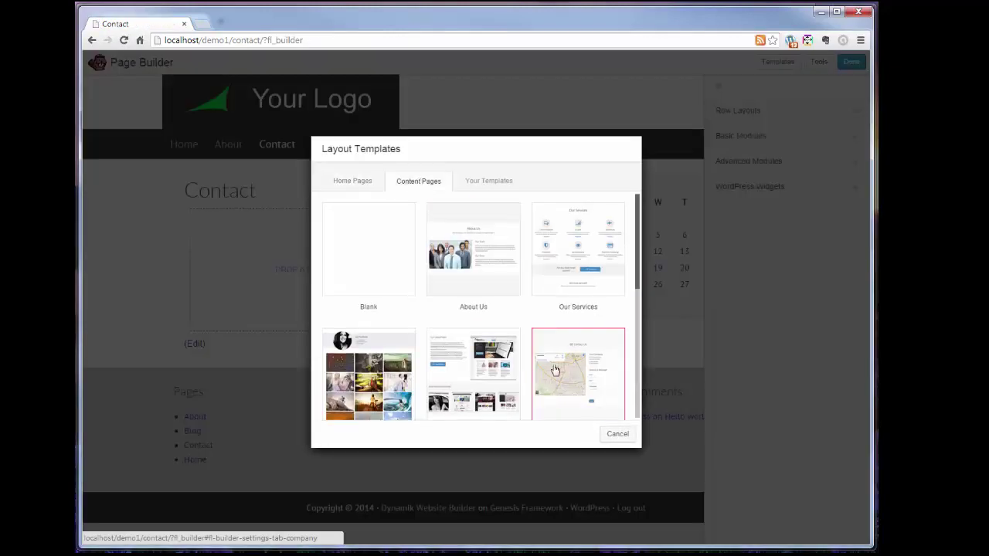
scroll(585, 390, down, 2)
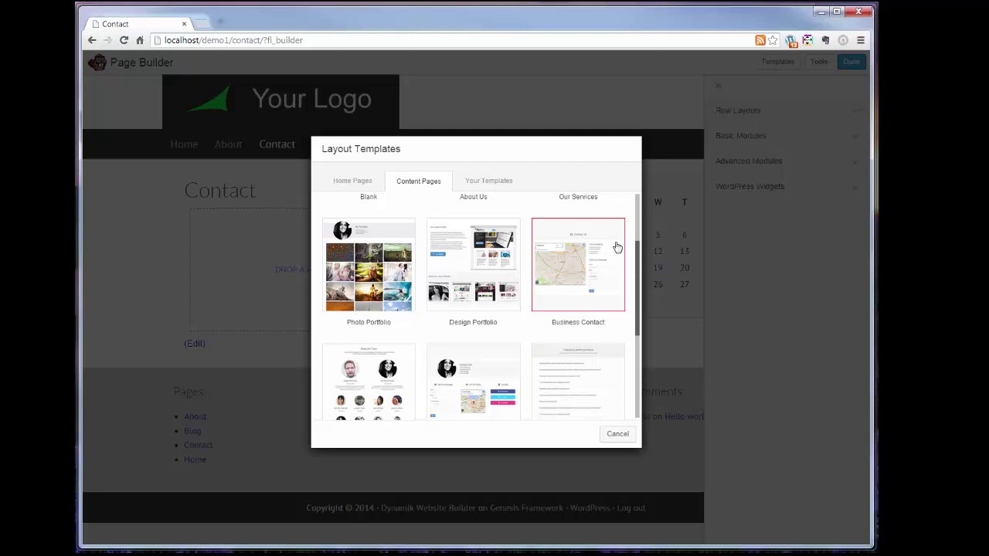
click(561, 269)
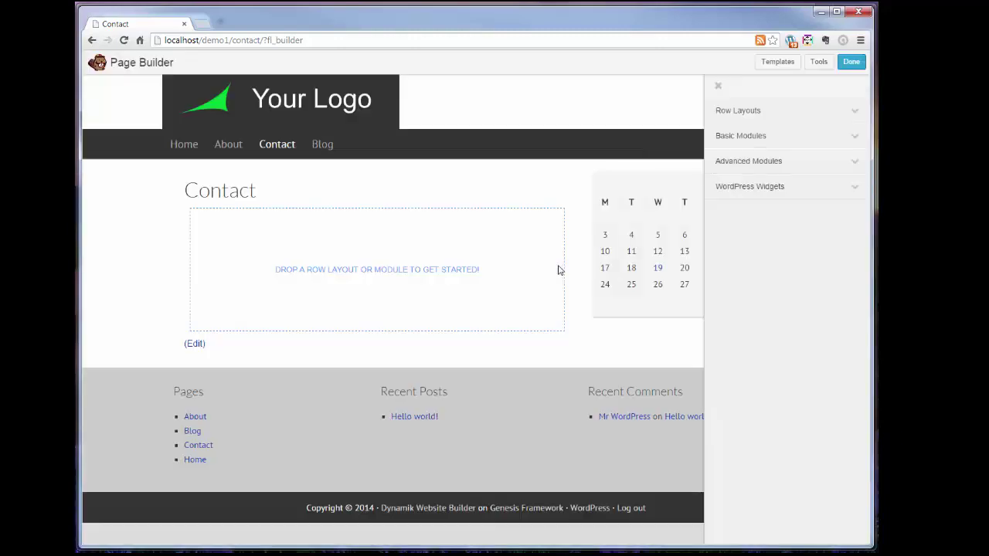
- Set the address of the Contact page's map to "calgary alberta" and save the map settings
scroll(138, 289, down, 3)
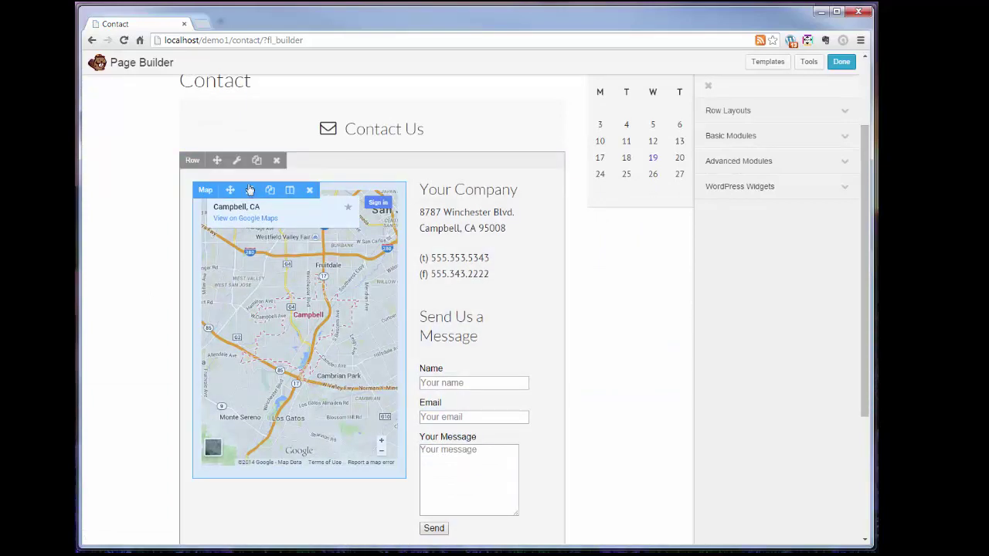
click(249, 191)
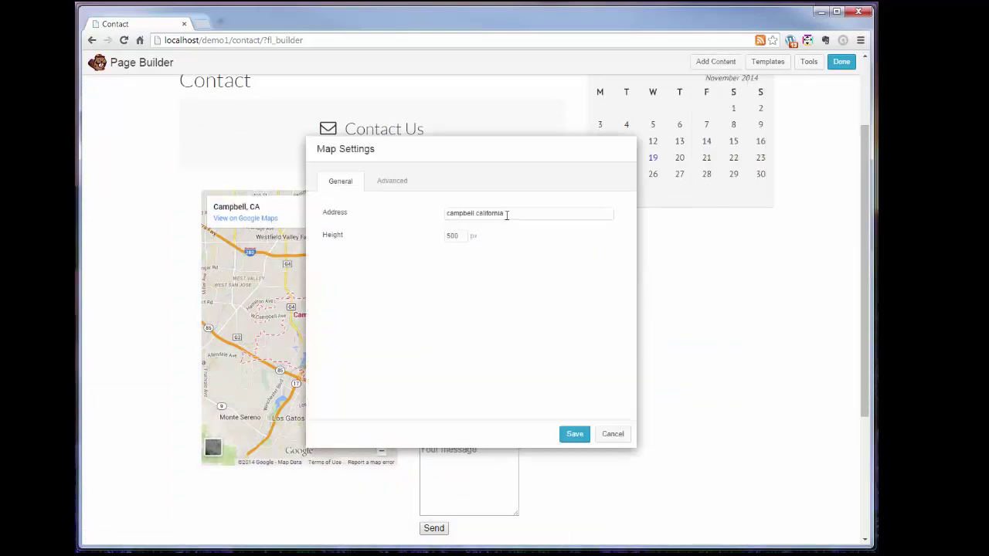
drag(507, 215, 401, 214)
text(c)
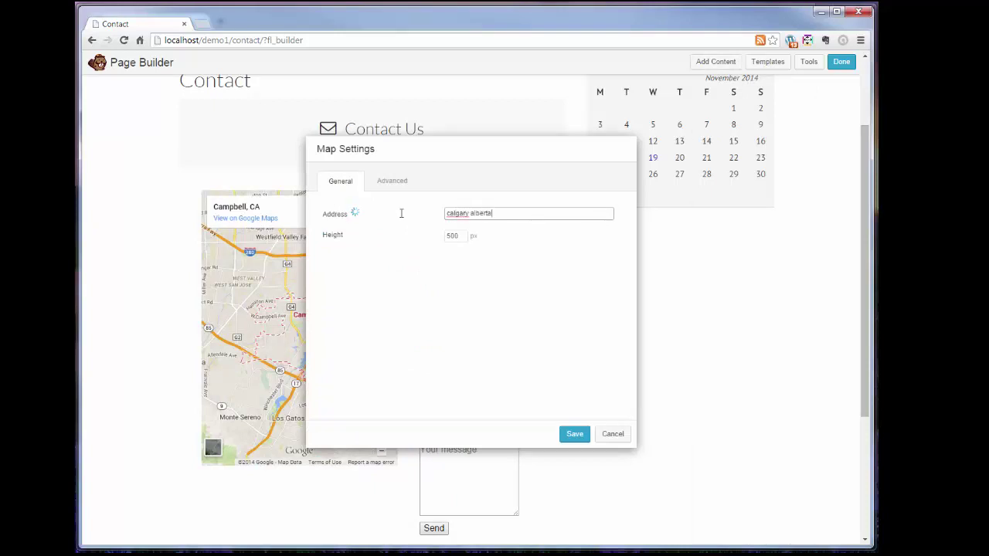
text(algary alberta)
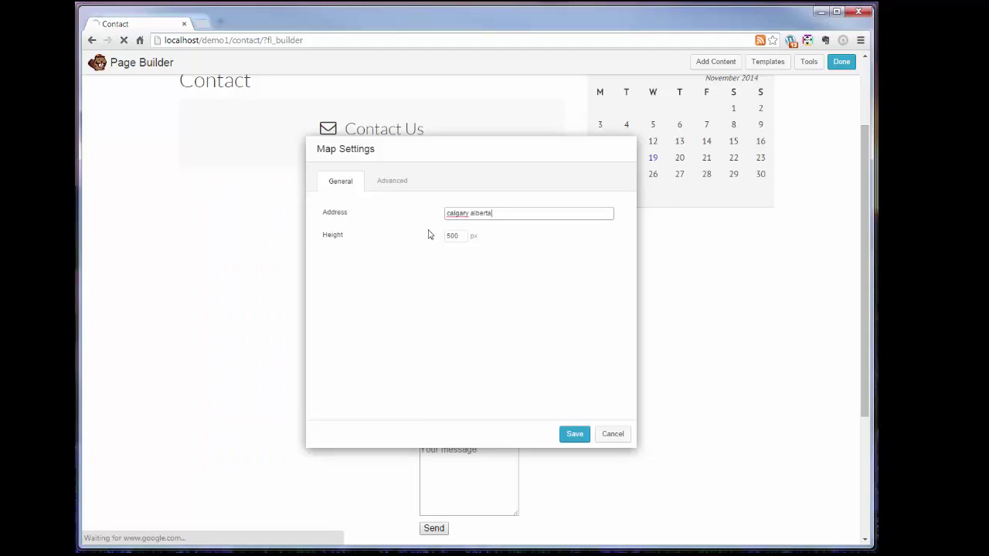
click(573, 434)
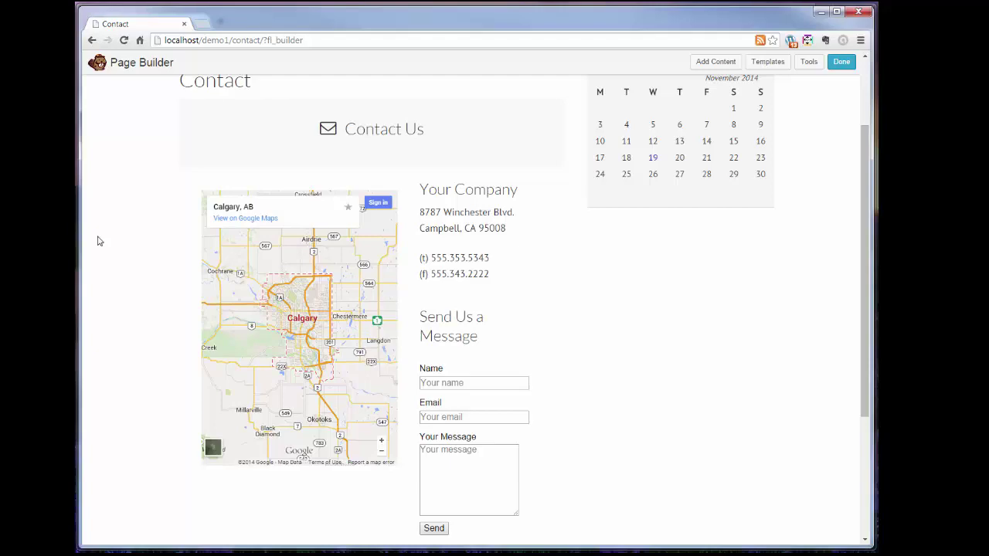
- Finish editing the Contact page and publish its changes
scroll(99, 241, down, 2)
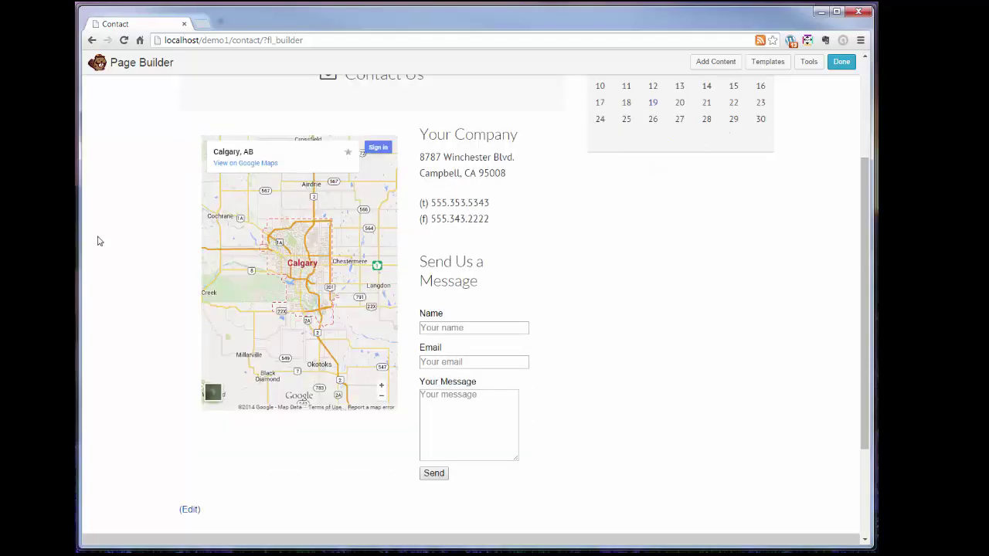
click(836, 67)
click(495, 271)
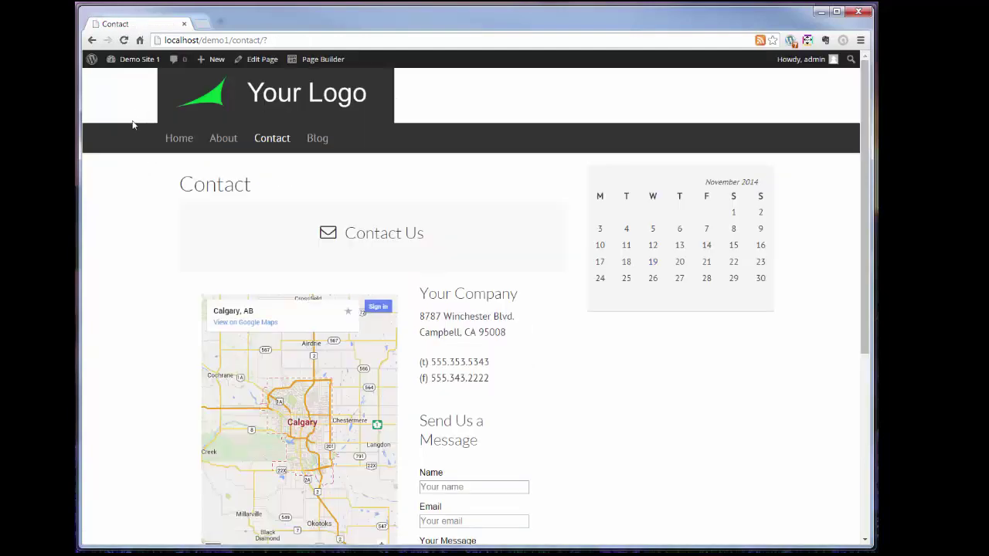
- Return to the dashboard's list of all pages and open the Blog page in Page Builder
mouse_move(132, 59)
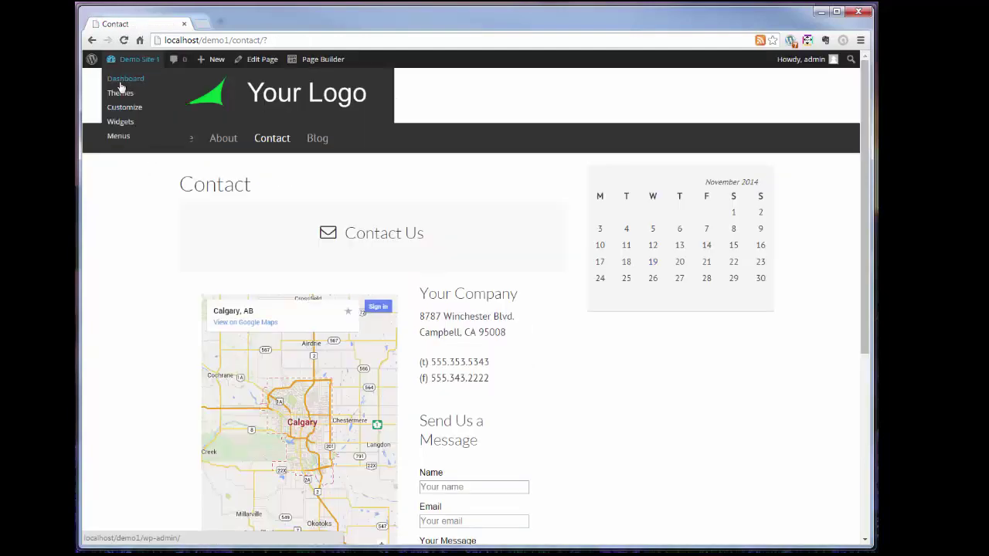
click(121, 87)
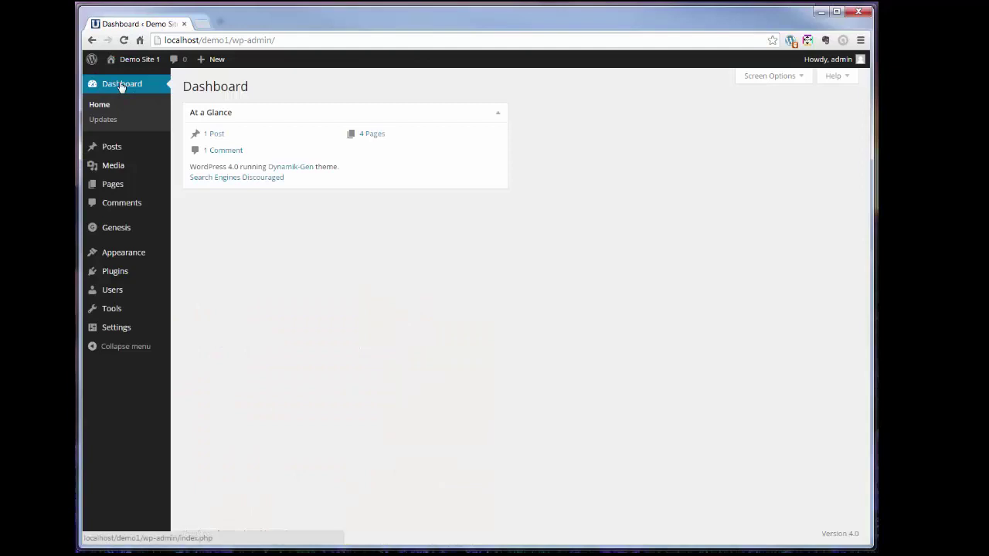
mouse_move(112, 189)
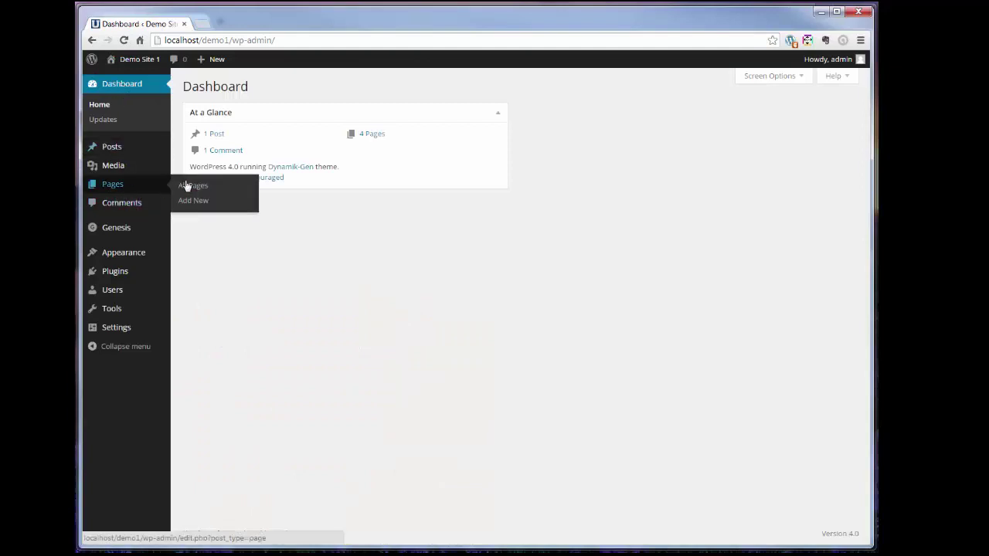
click(187, 186)
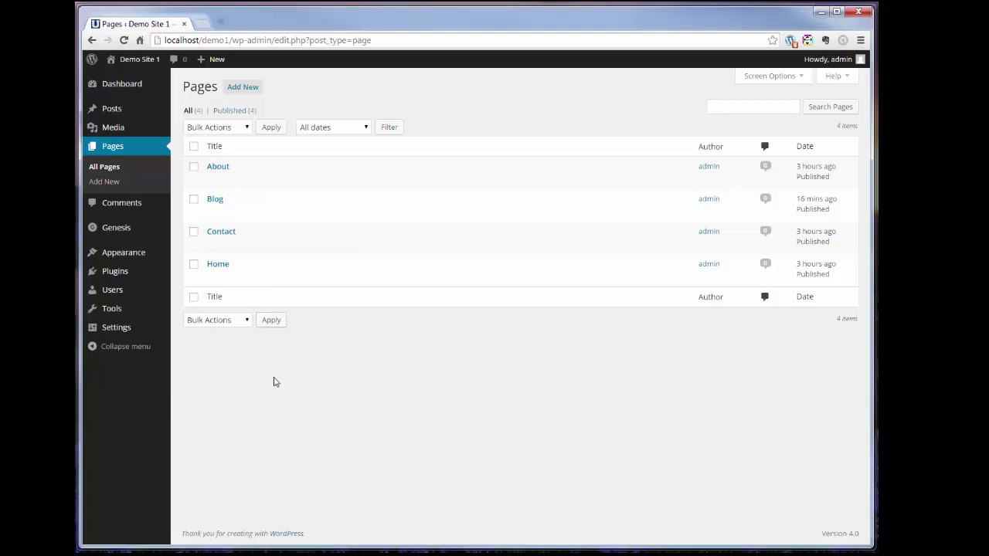
mouse_move(212, 218)
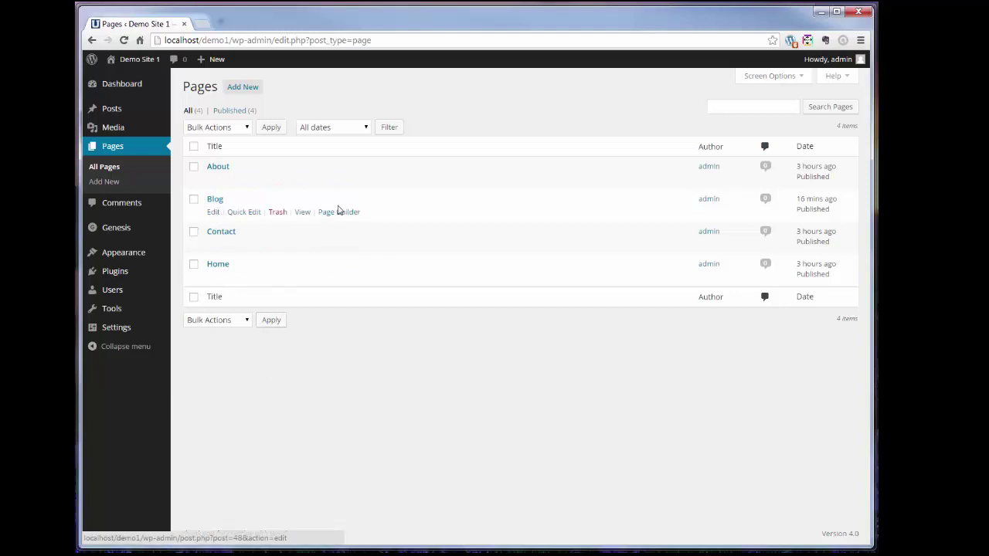
click(339, 213)
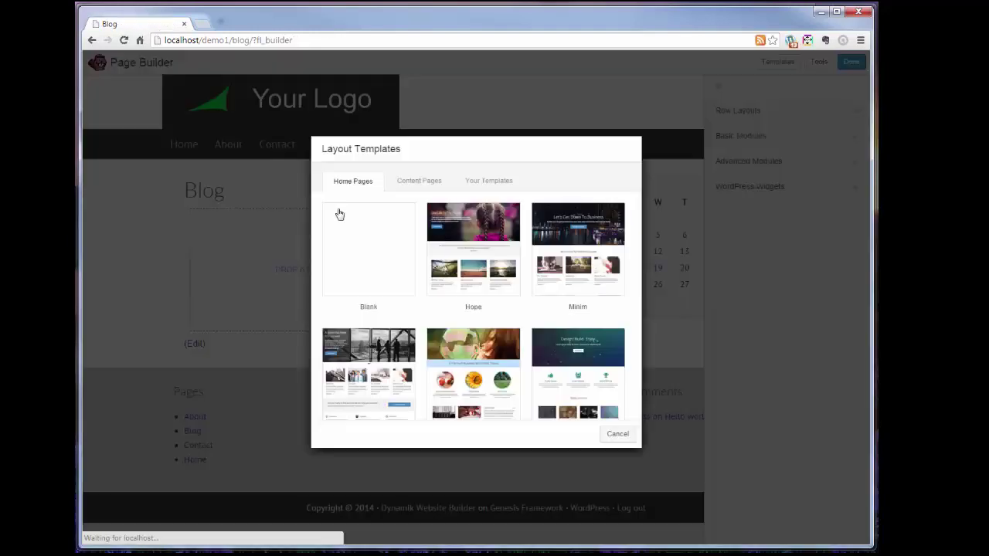
- Apply the Blog Grid content page template to the Blog page
click(419, 180)
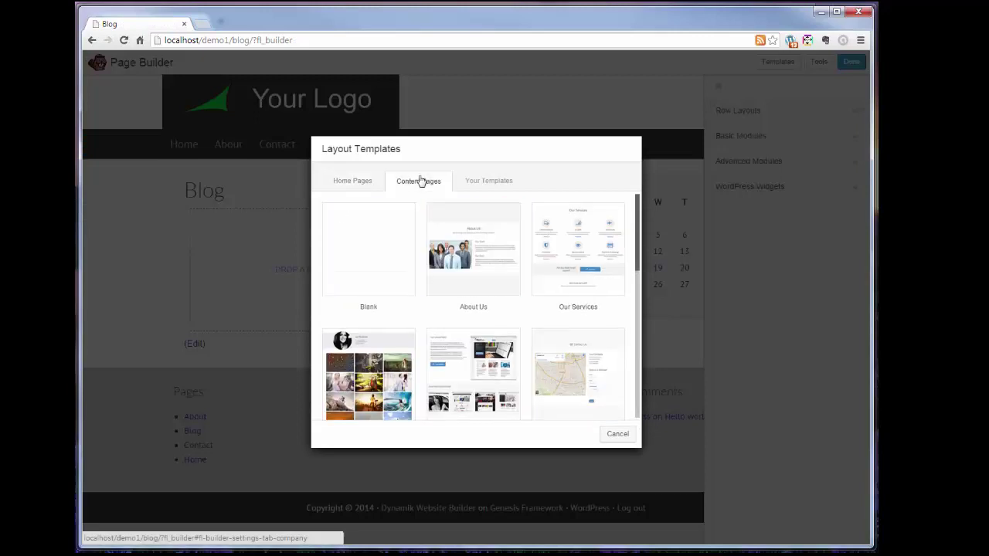
scroll(484, 233, down, 2)
scroll(483, 234, down, 2)
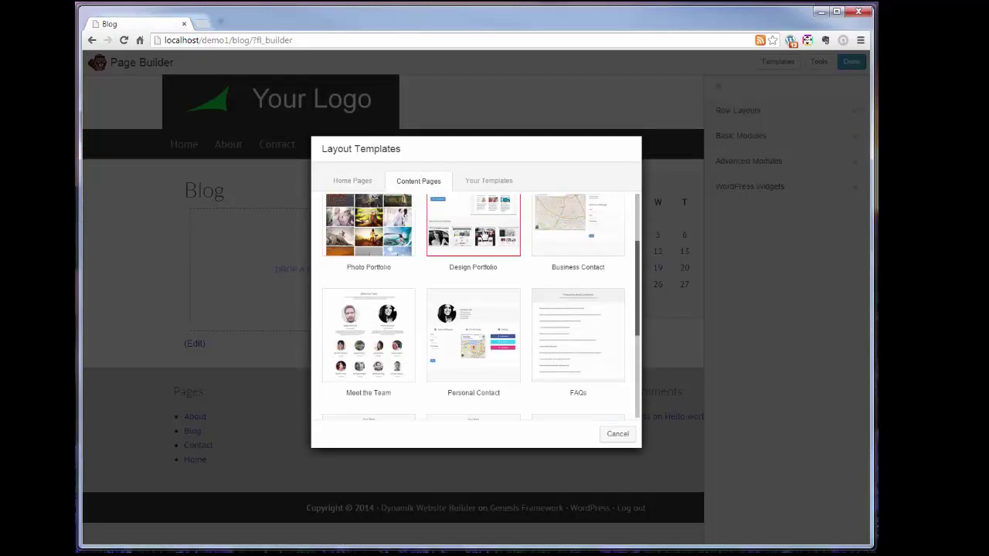
scroll(484, 234, down, 1)
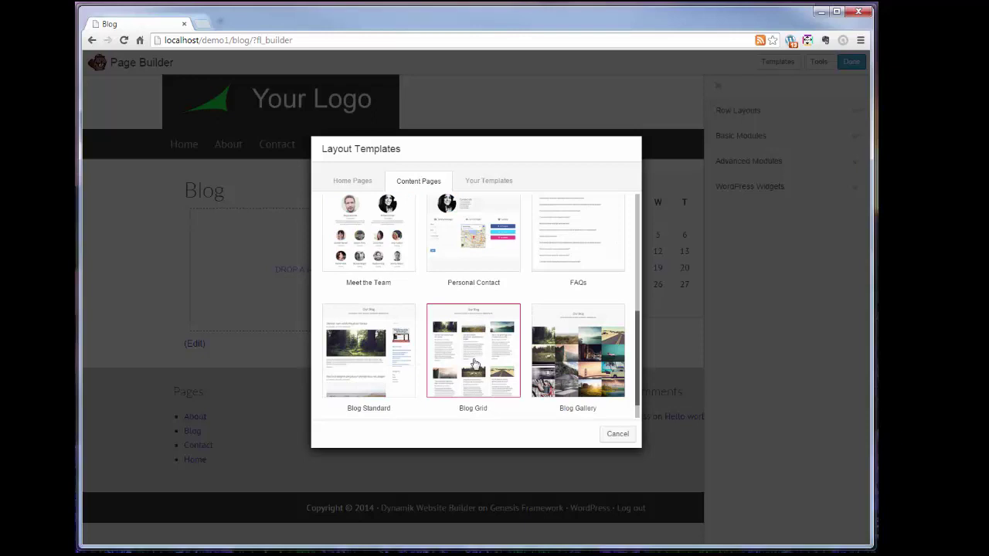
click(475, 364)
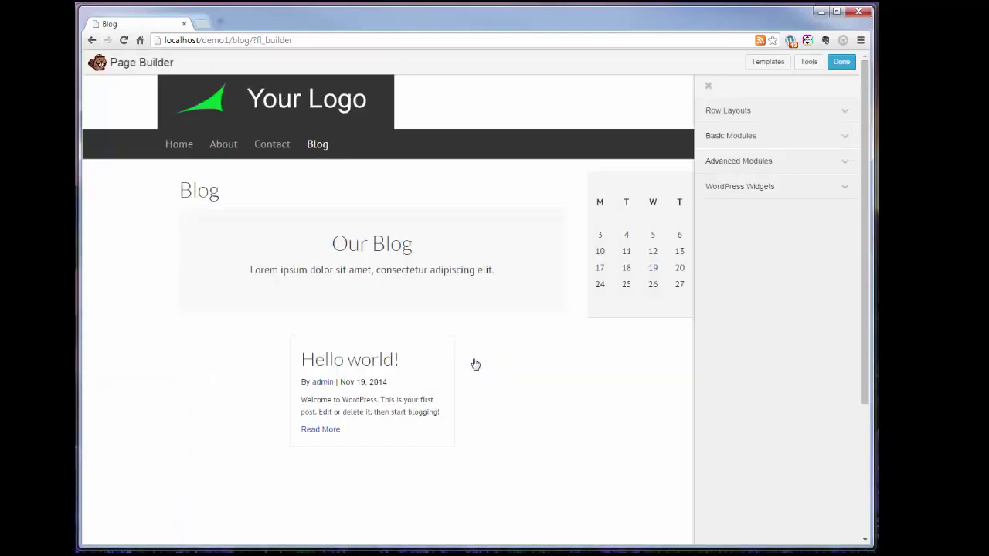
- Check the Blog page's new layout, then finish editing and publish the changes
scroll(151, 268, down, 2)
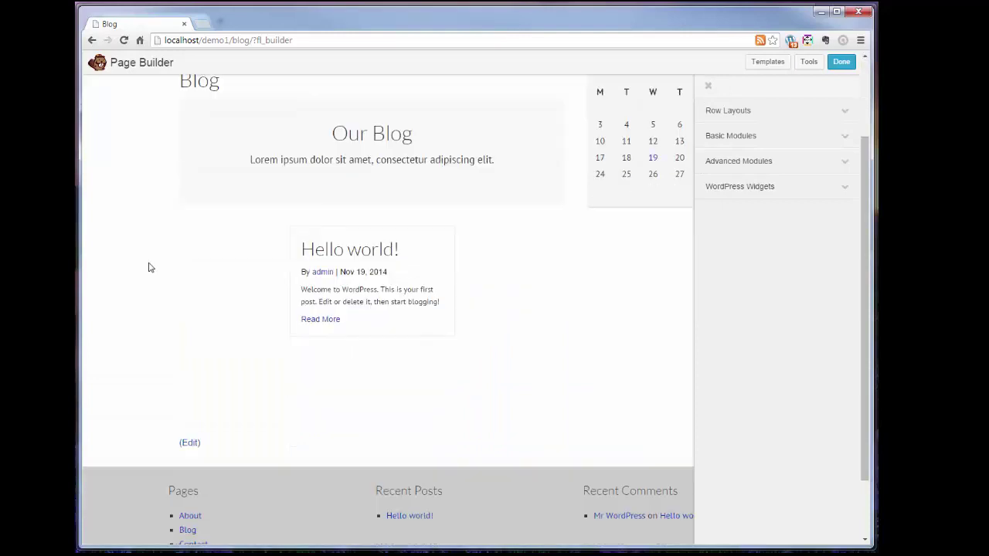
scroll(151, 268, up, 2)
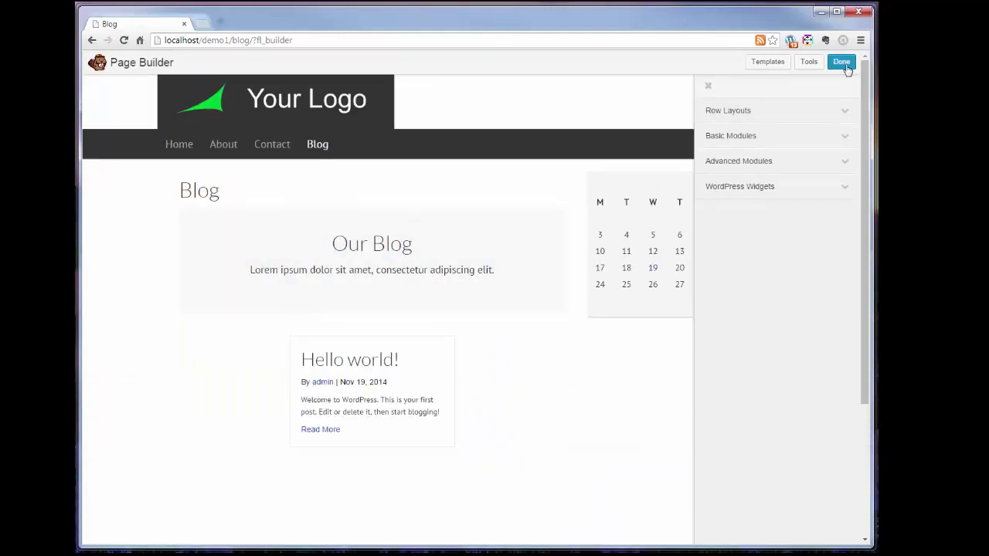
click(844, 63)
click(499, 279)
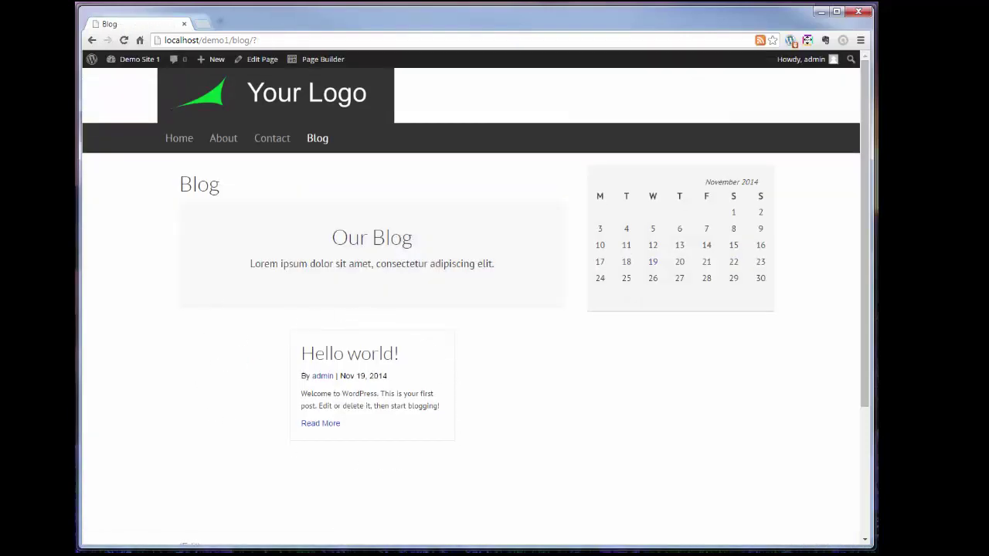
- From the dashboard's posts list, bulk edit the drafts Post 1, Post 2 and Post 3 to set their status to Published
mouse_move(138, 60)
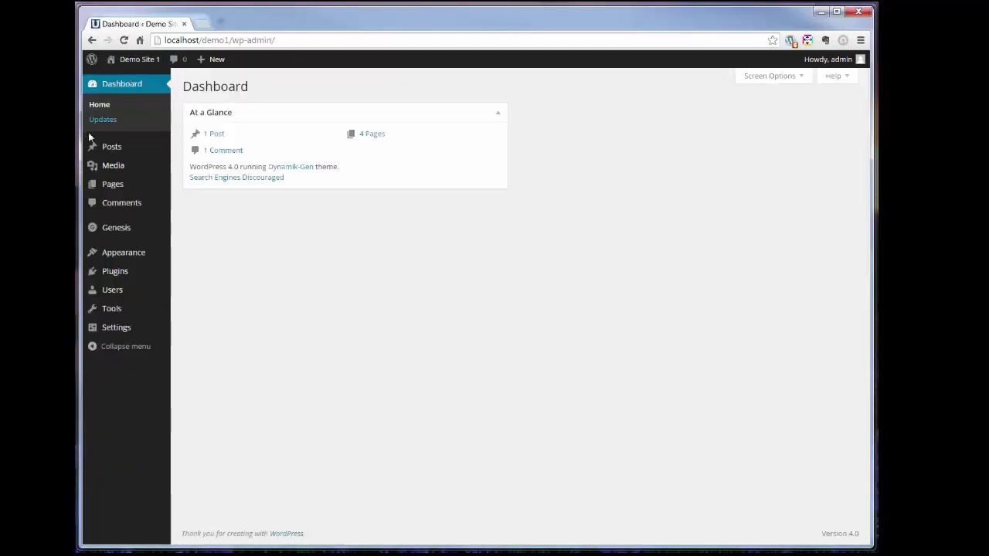
click(108, 146)
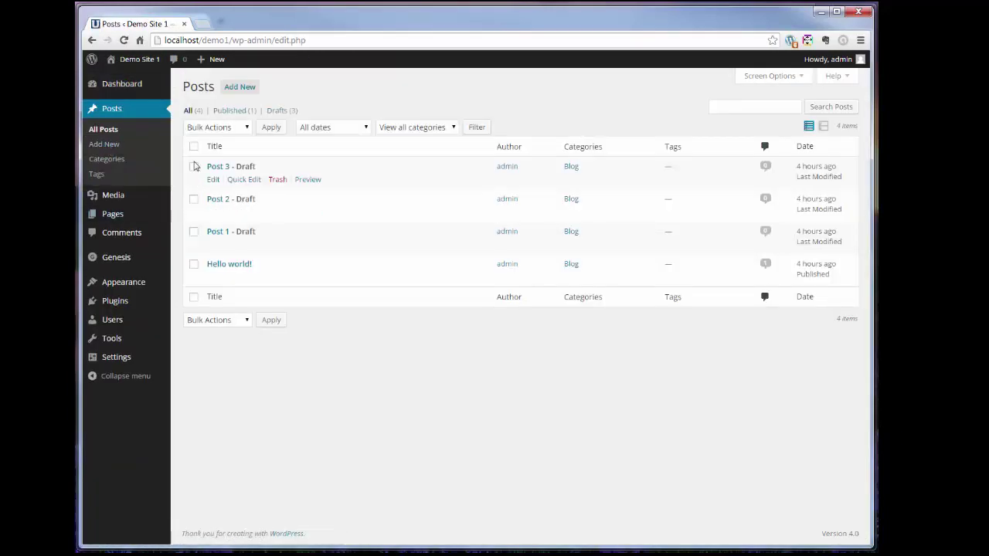
click(193, 166)
click(193, 199)
click(194, 232)
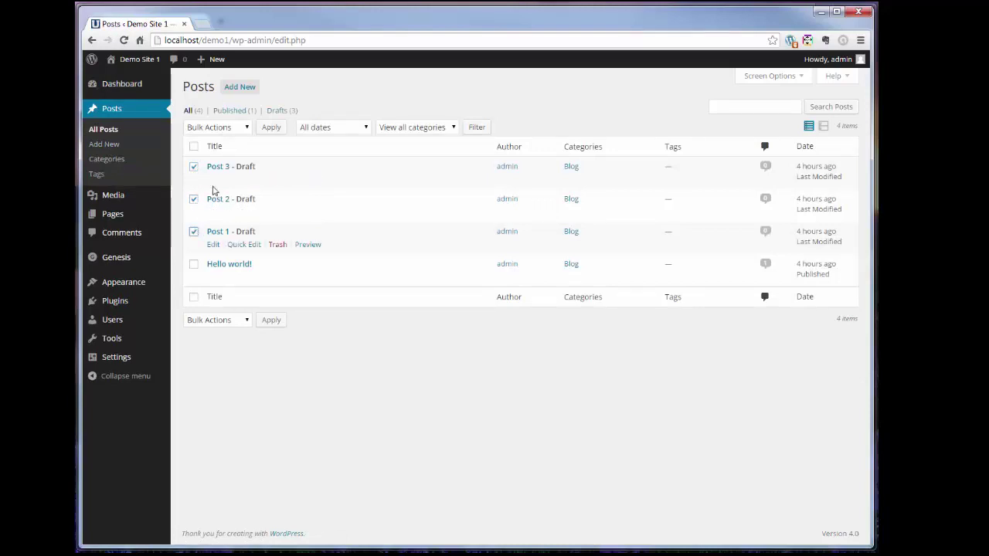
click(224, 128)
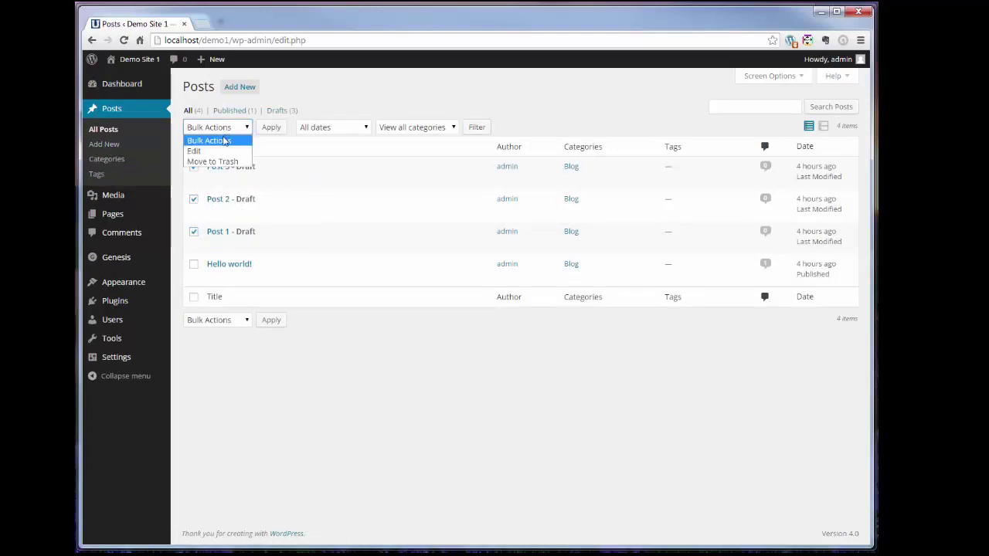
click(221, 150)
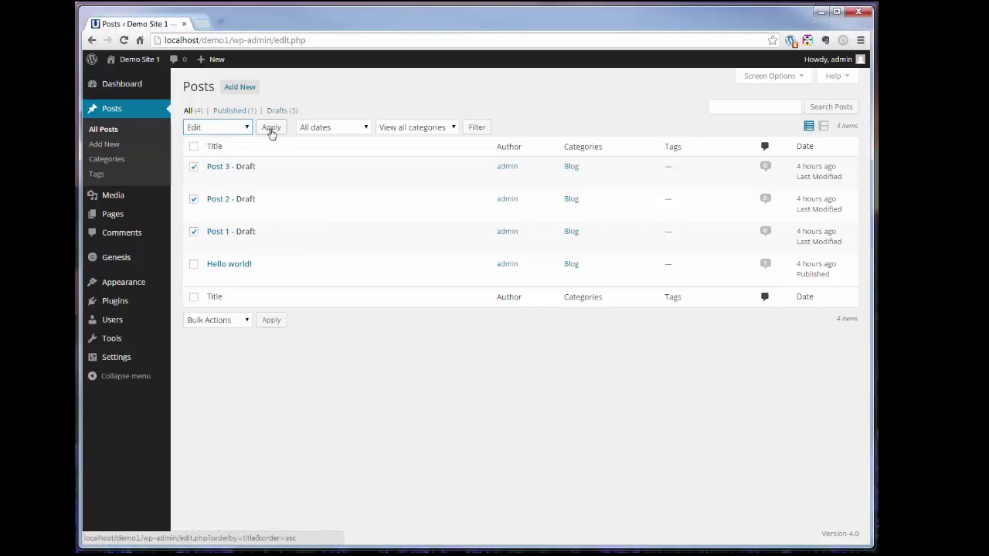
click(271, 130)
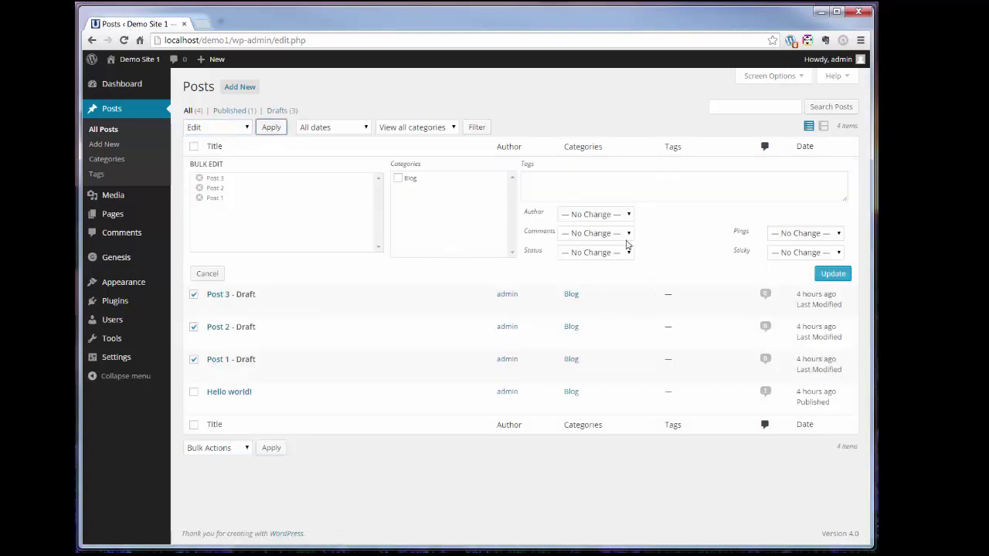
click(620, 256)
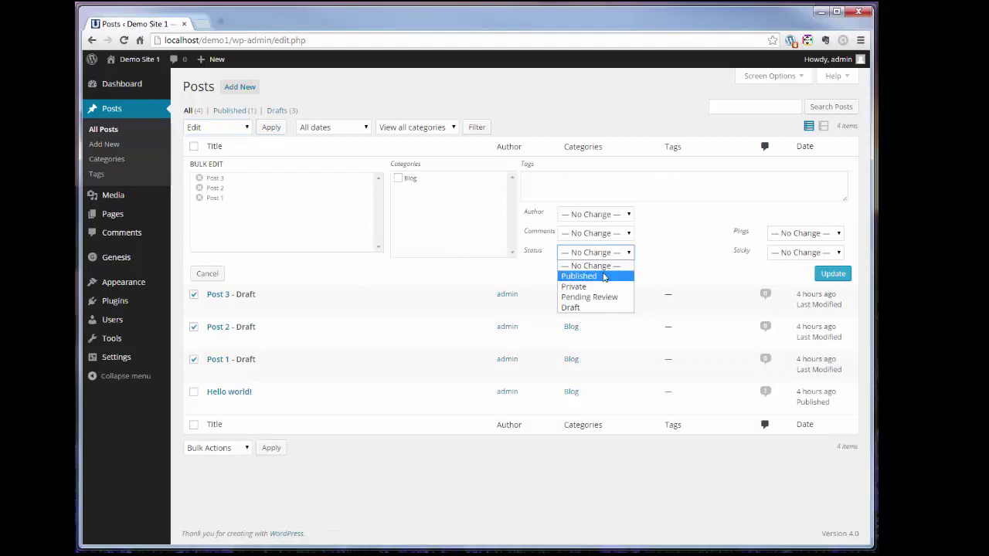
click(606, 269)
click(823, 274)
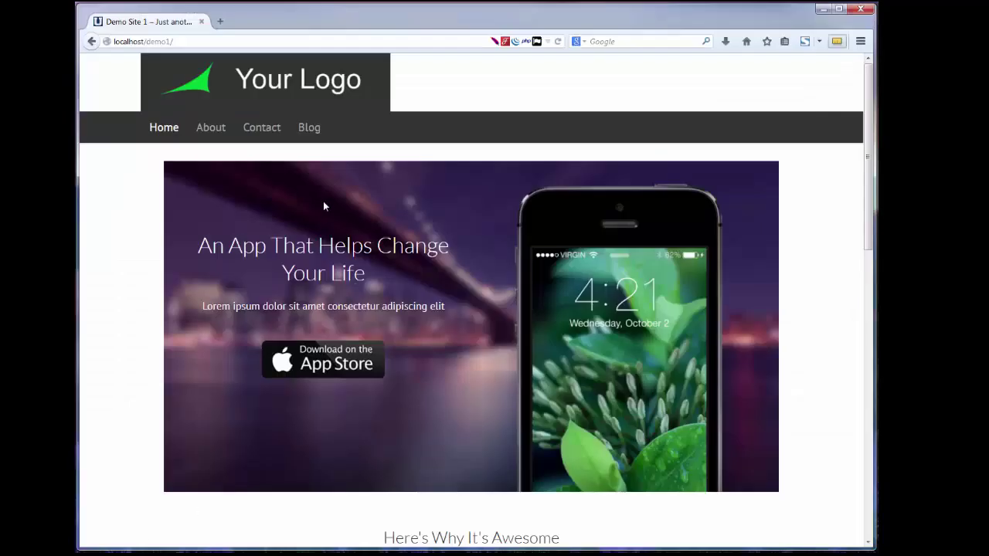
- Switch to the other browser showing the live site and review the post listing on the Blog page
click(309, 128)
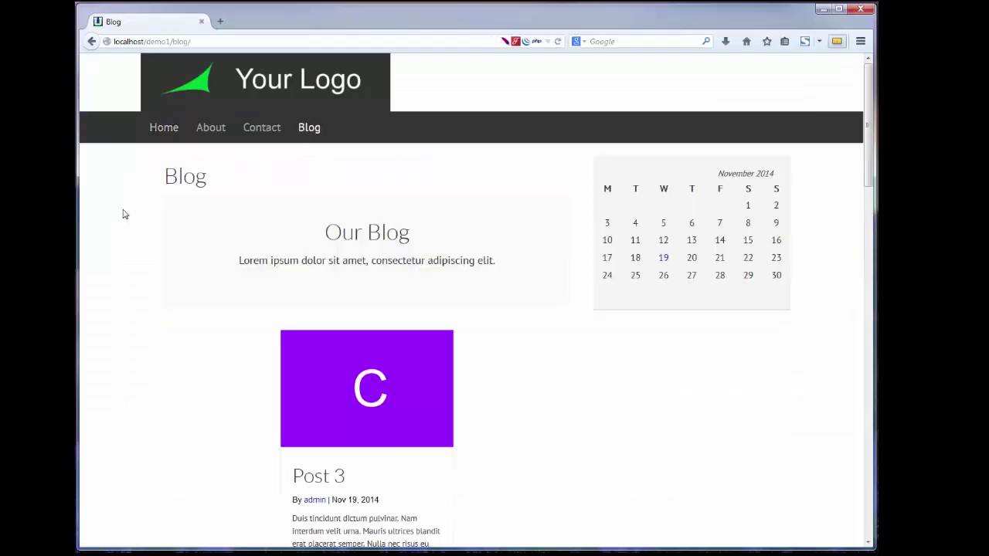
scroll(123, 214, down, 13)
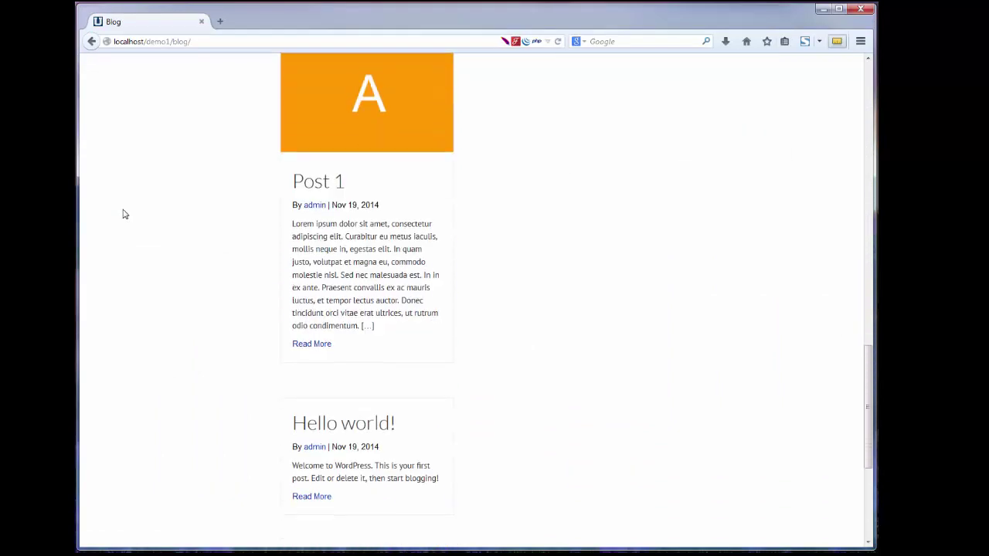
scroll(124, 214, down, 3)
scroll(124, 214, up, 15)
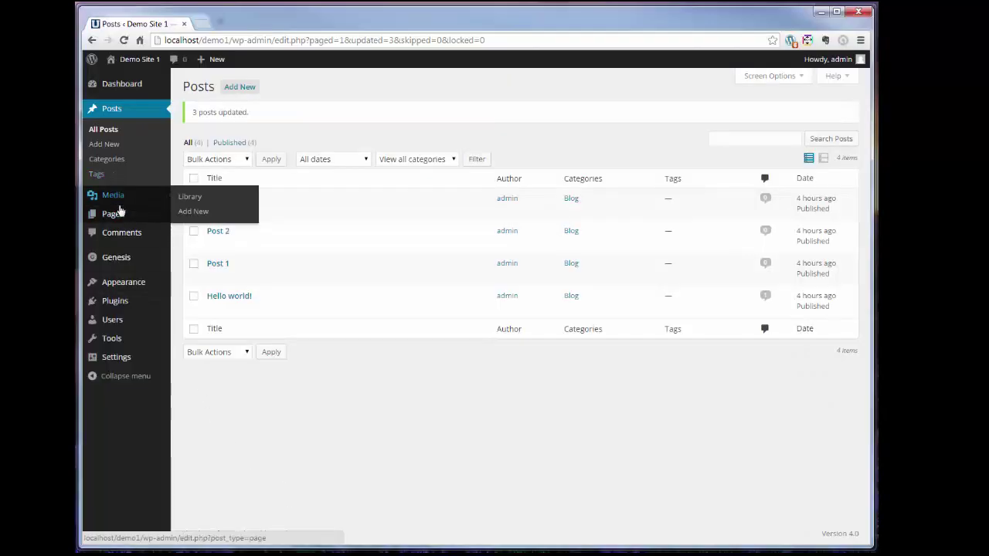
- Return to the dashboard's browser and reopen the Blog page in Page Builder from the page list
click(187, 217)
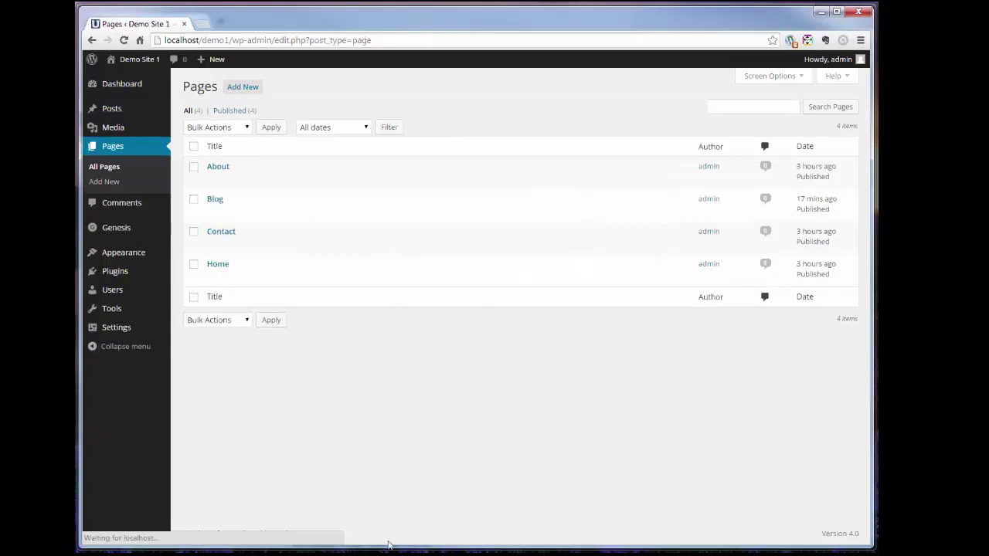
mouse_move(228, 211)
click(332, 214)
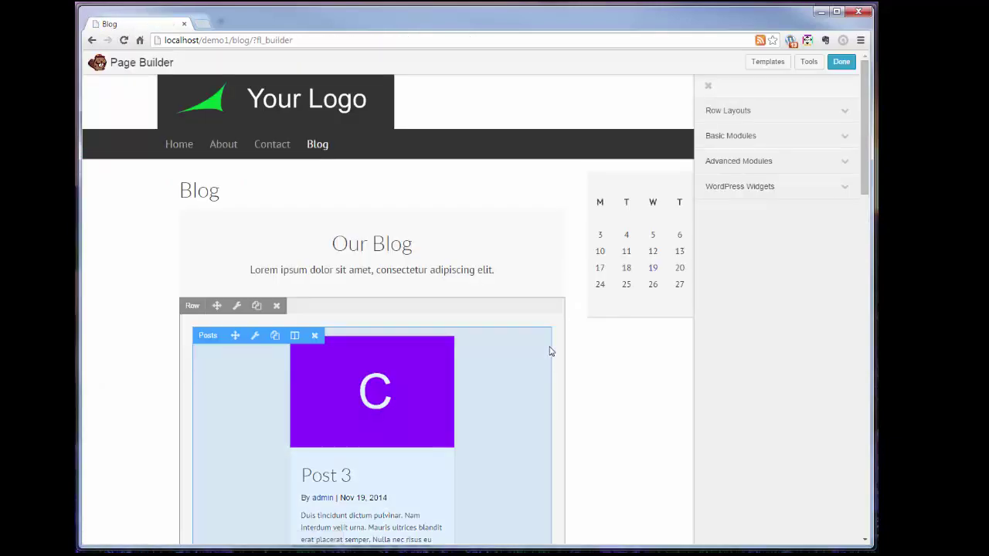
- Set the Posts module's post spacing to 20 px and move its settings dialog clear of the post grid
click(257, 336)
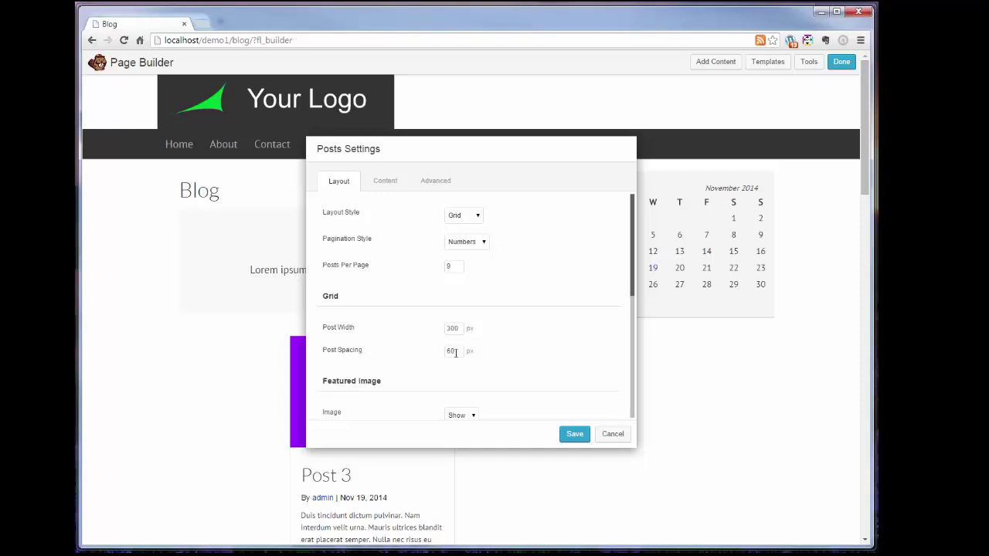
drag(456, 353, 448, 353)
text(20)
drag(534, 160, 693, 81)
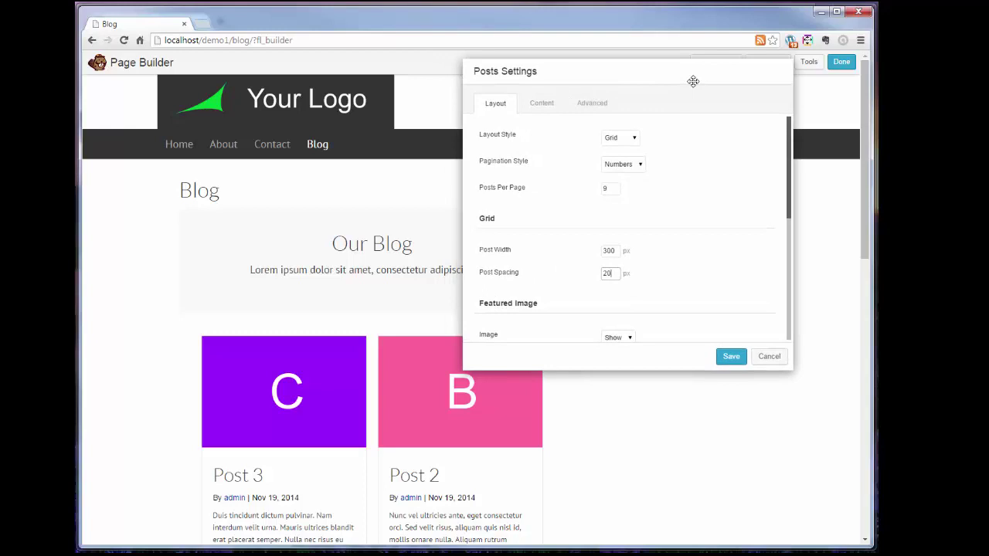
scroll(714, 168, down, 3)
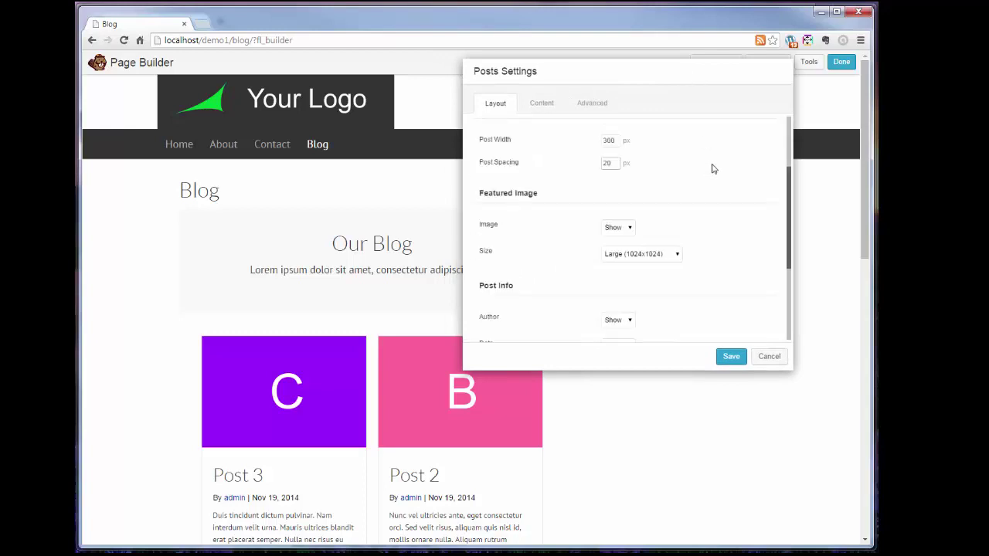
scroll(713, 168, up, 3)
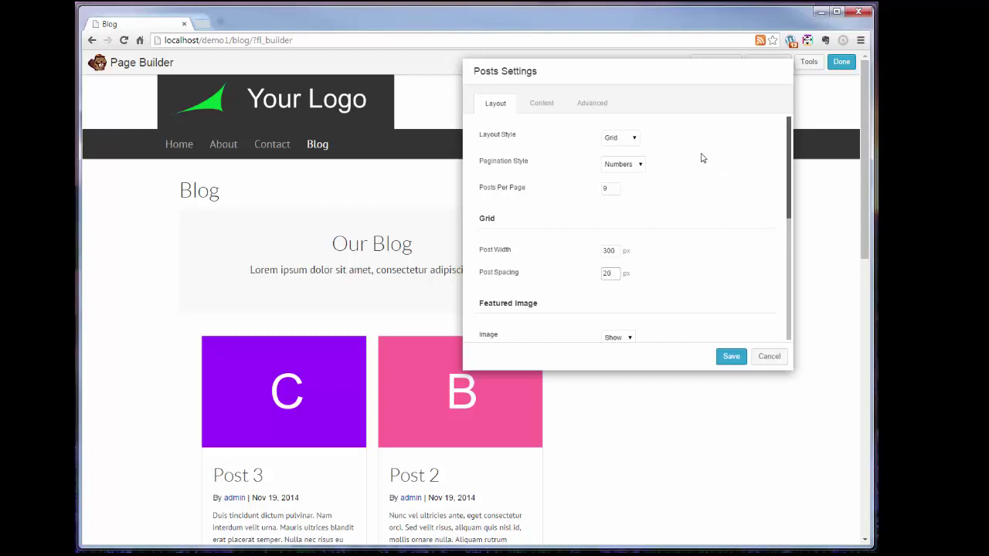
- Set the Posts module's content order to Ascending, save the module settings and publish the Blog page's changes
click(544, 108)
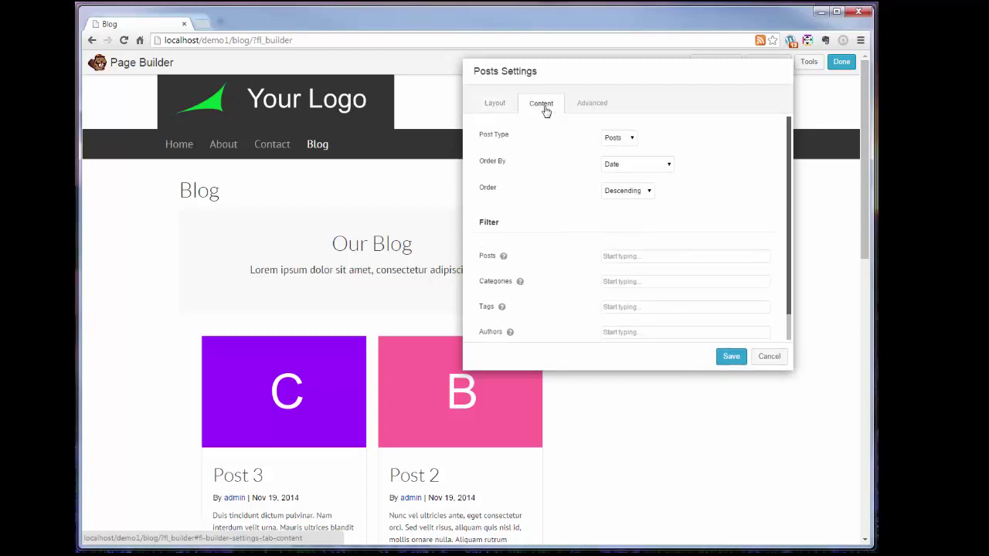
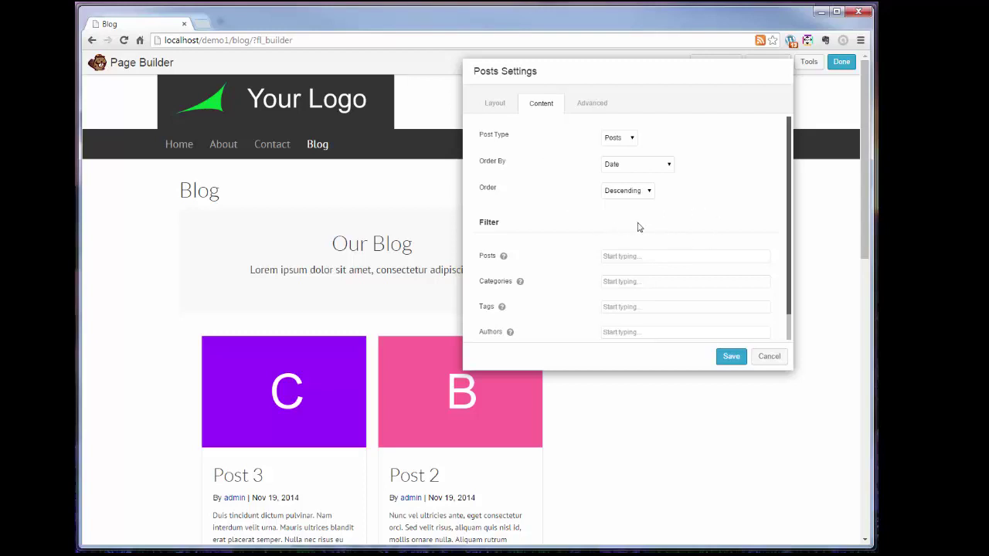
click(632, 194)
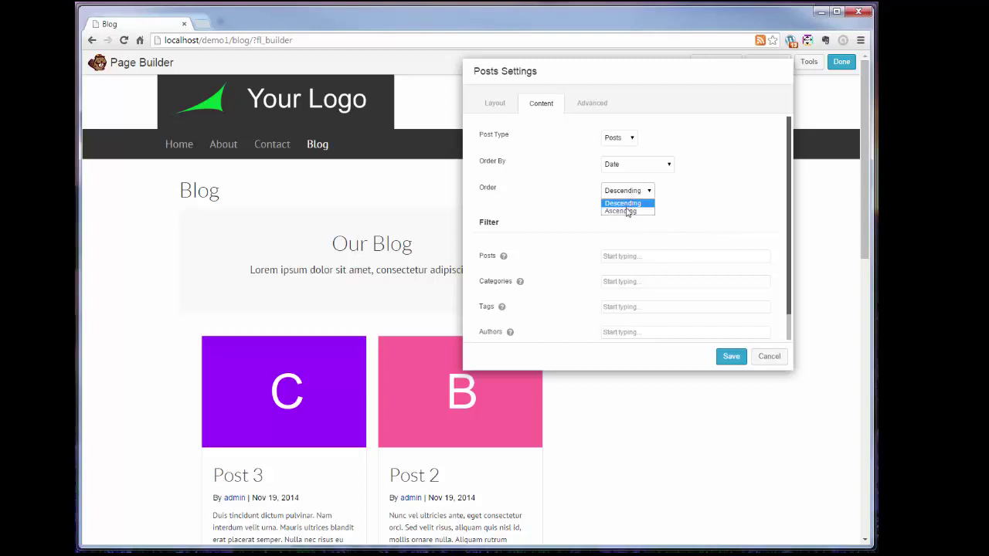
click(627, 211)
click(719, 360)
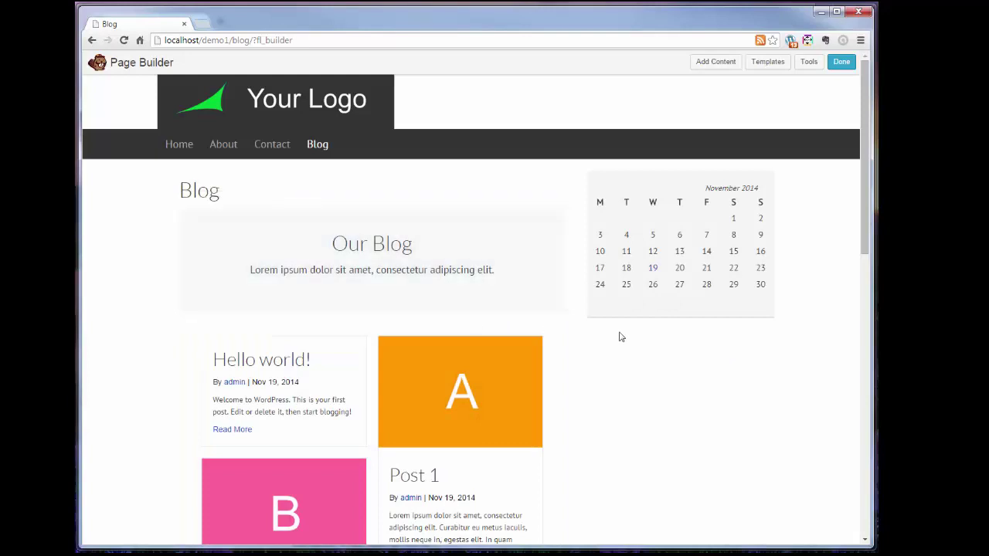
click(842, 61)
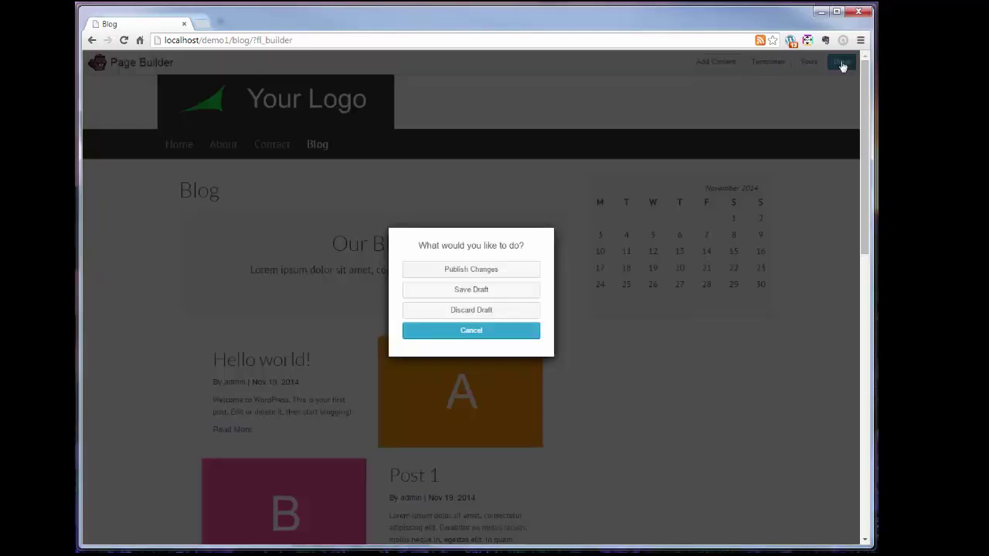
click(475, 269)
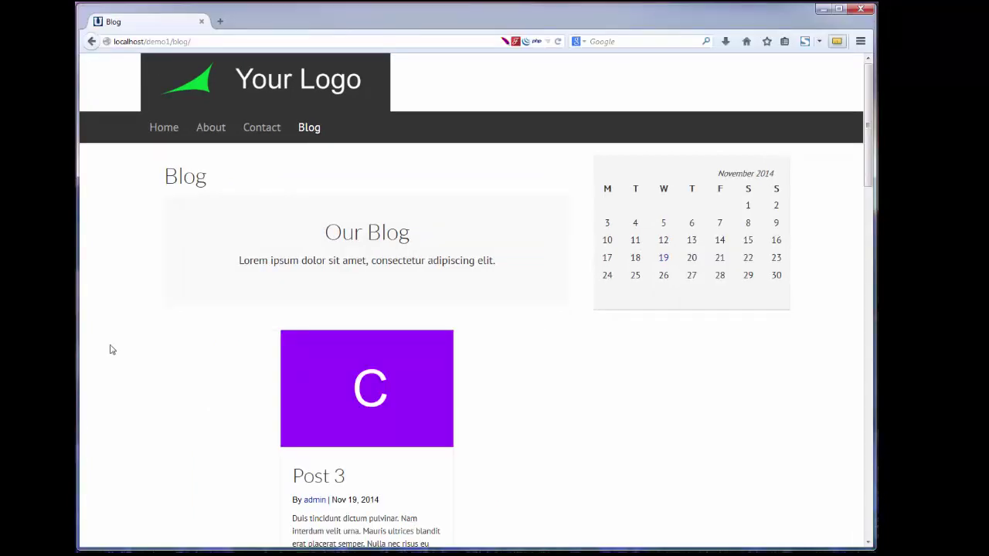
- In the other browser showing the live site, reload the Blog page, review the post grid and look through Post 2
click(308, 133)
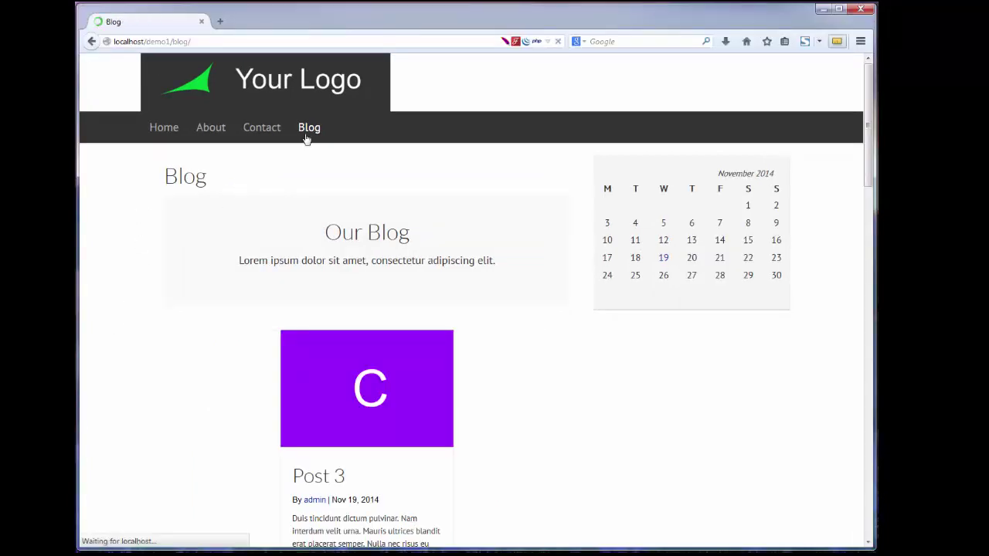
scroll(141, 261, down, 4)
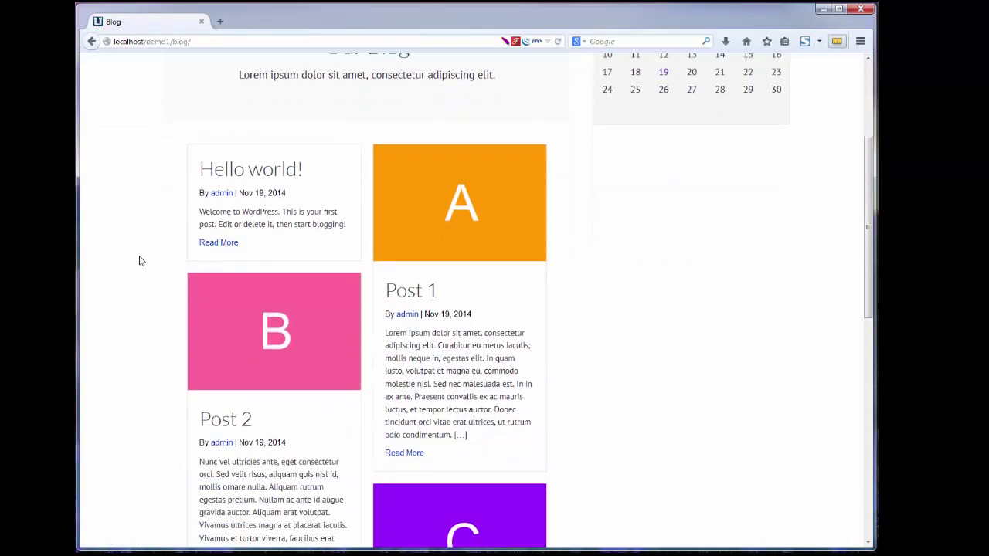
click(229, 413)
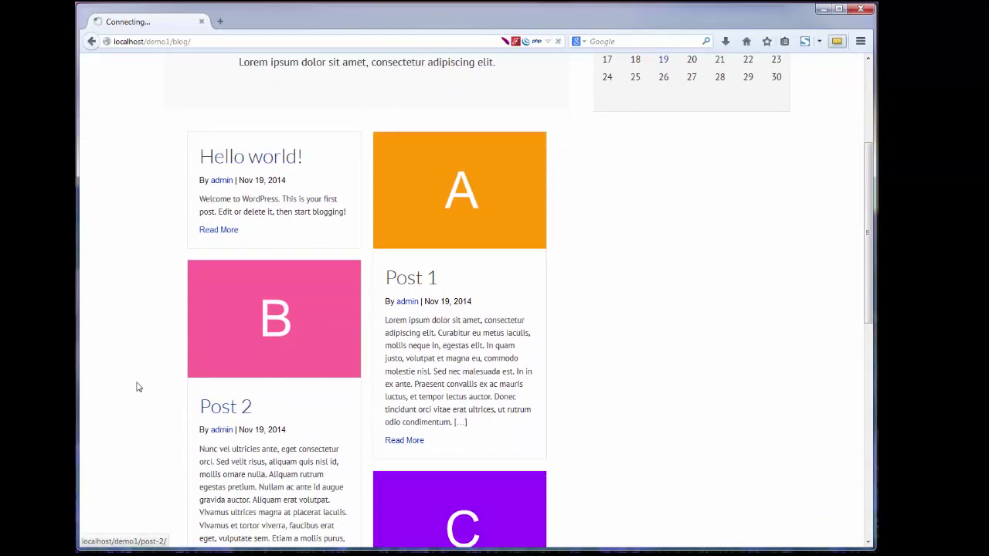
scroll(199, 274, down, 4)
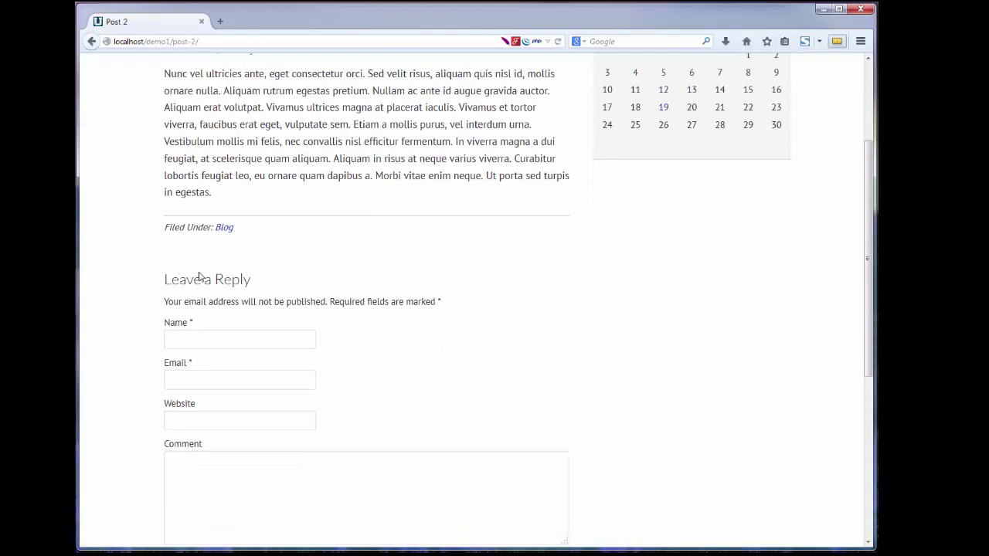
scroll(200, 274, up, 4)
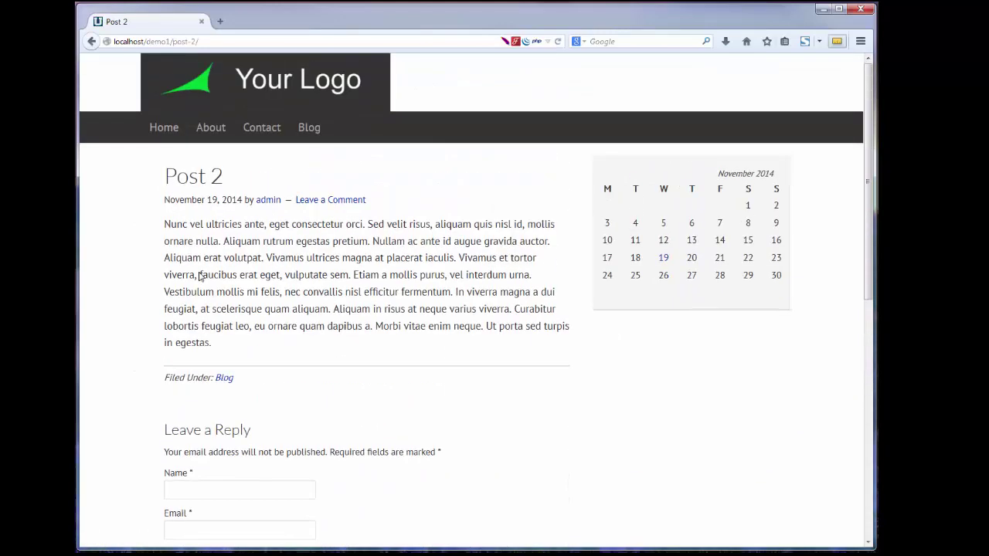
- Return to the live site's home page and review its sections
click(265, 81)
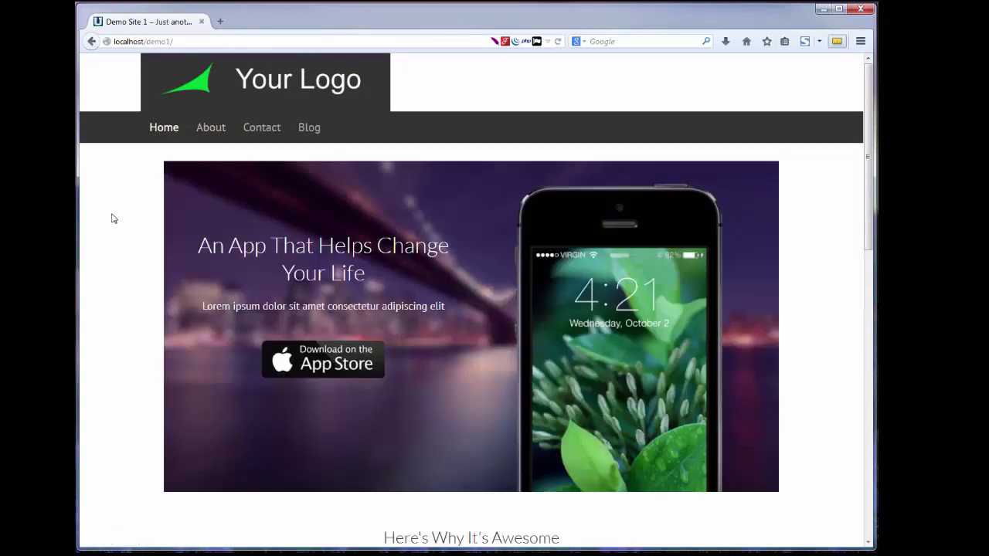
scroll(116, 218, down, 5)
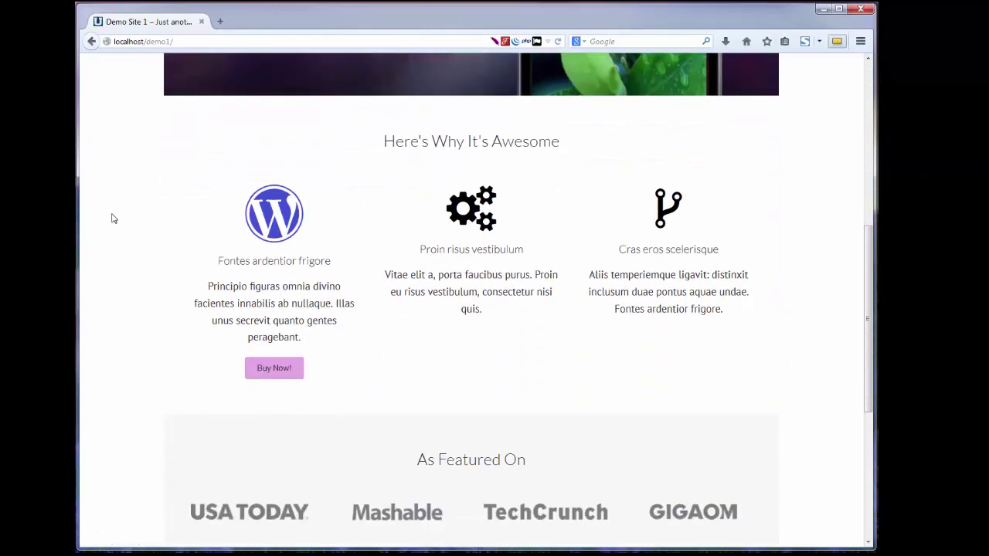
scroll(112, 219, up, 5)
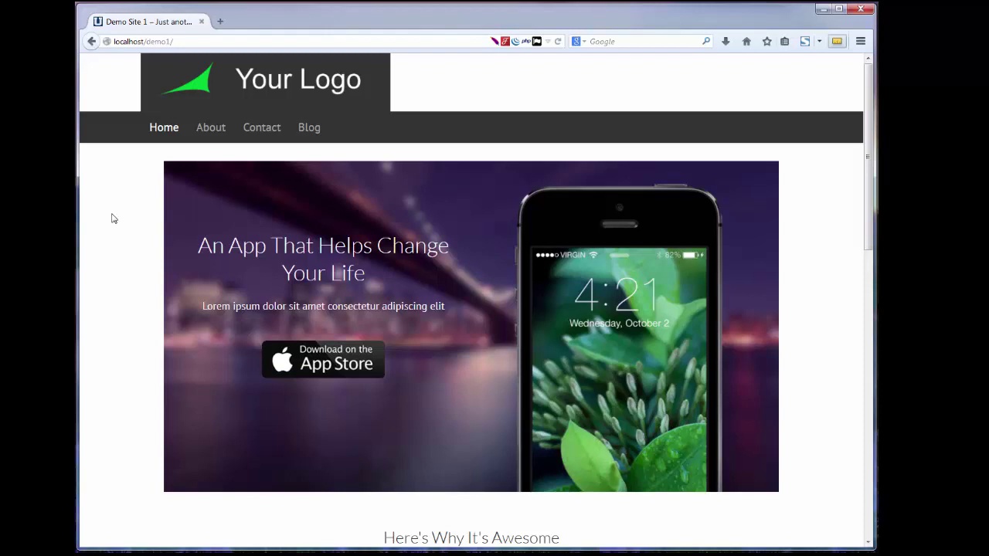